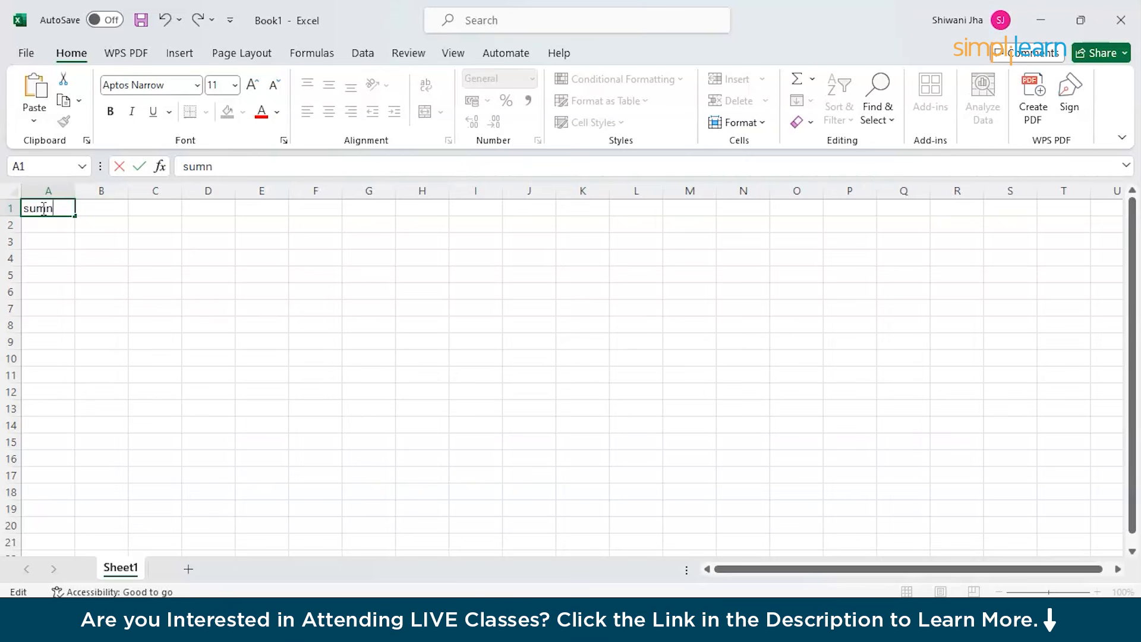
Correct the heading in cell A1 to 'sum'.
{"action": "left_click", "coordinate": [36, 224]}
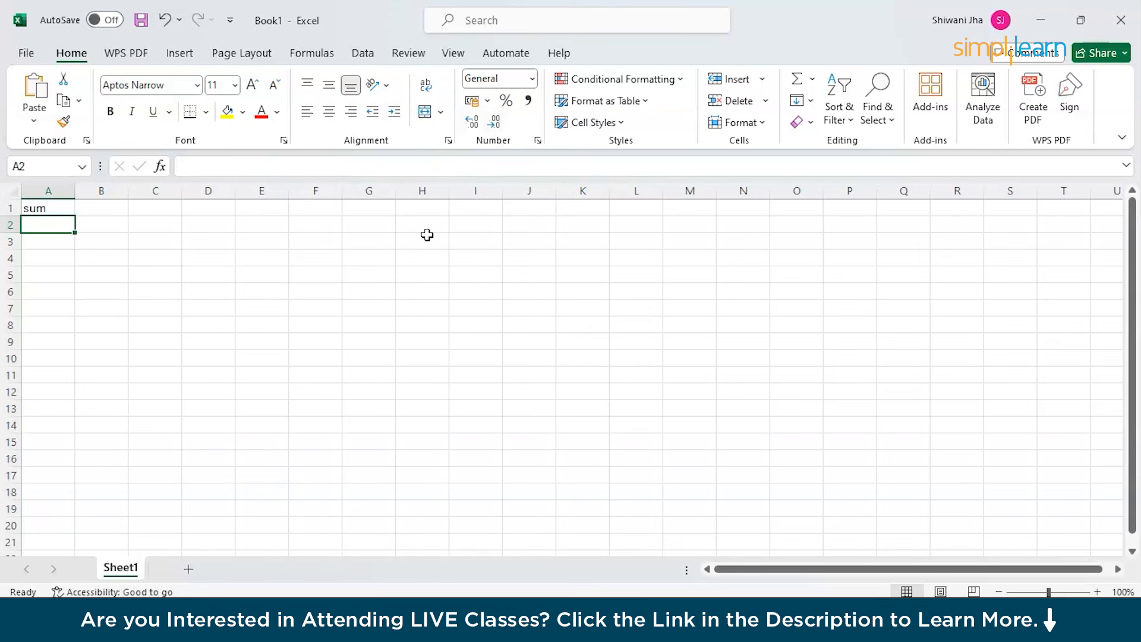
{"action": "left_click", "coordinate": [41, 389]}
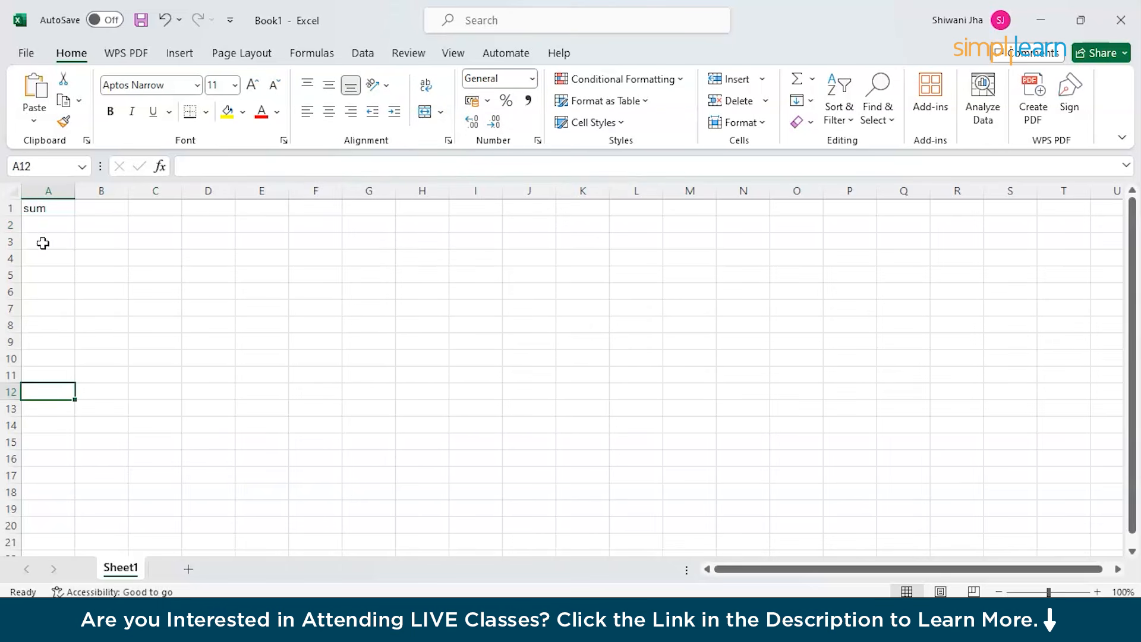
{"action": "left_click", "coordinate": [44, 223]}
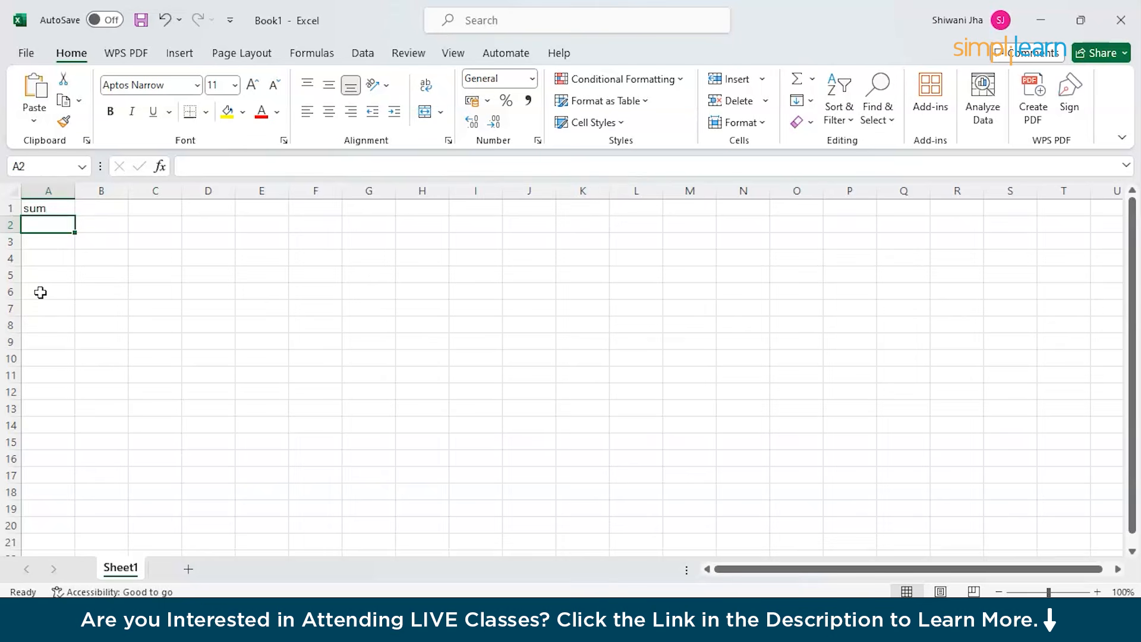
{"action": "double_click", "coordinate": [36, 208]}
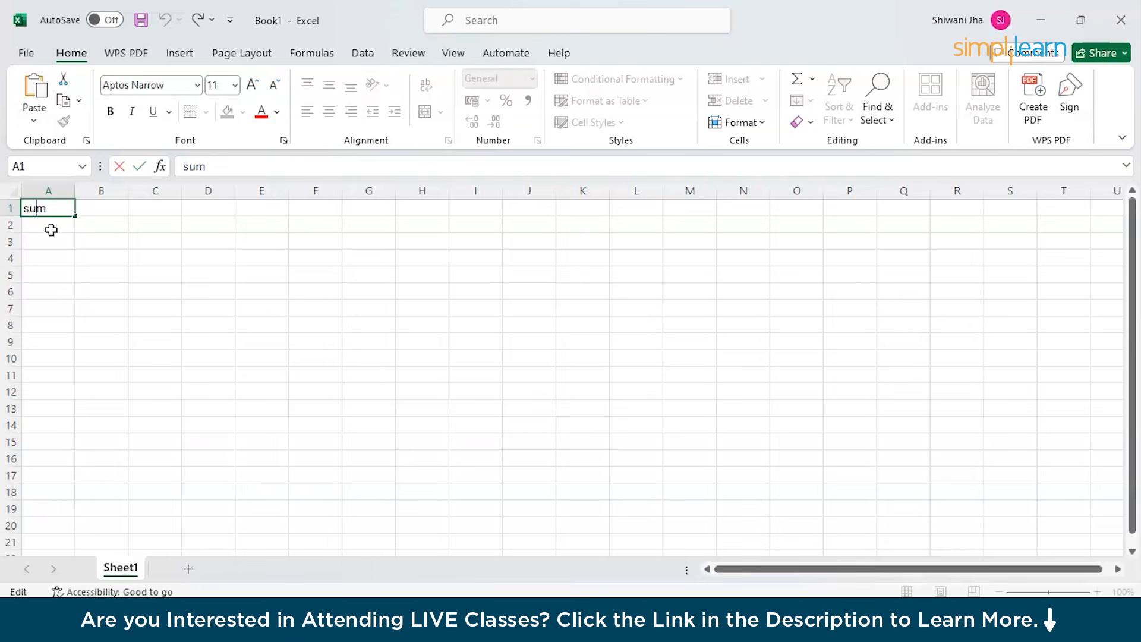
{"action": "left_click", "coordinate": [51, 230]}
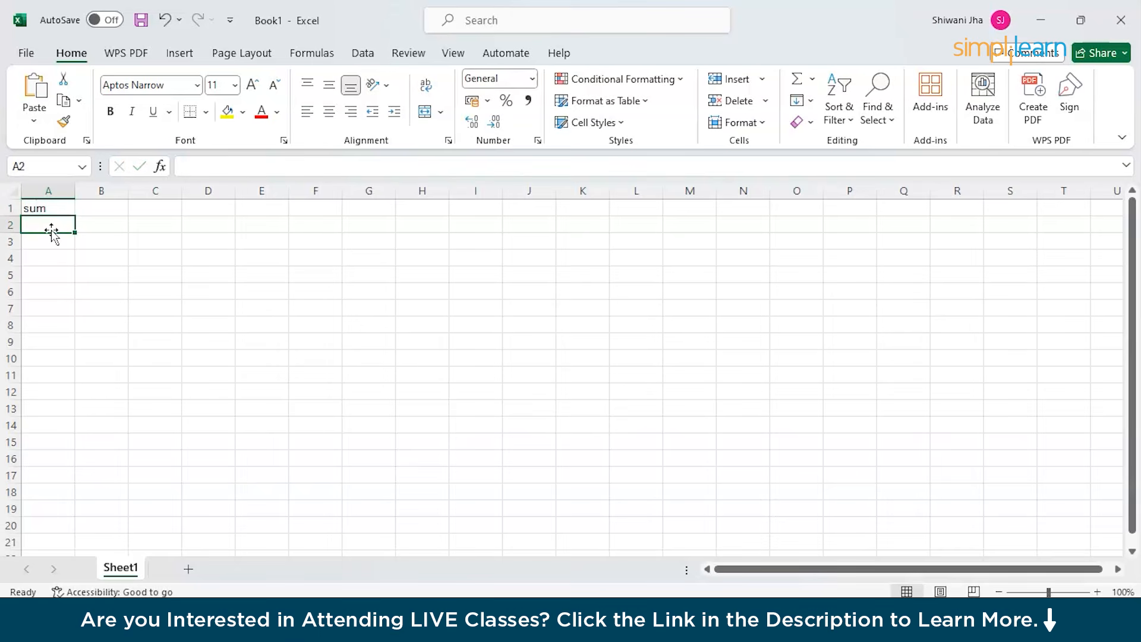
Enter 40, 78, 35 and 67 into cells A2 through A5.
{"action": "double_click", "coordinate": [45, 228]}
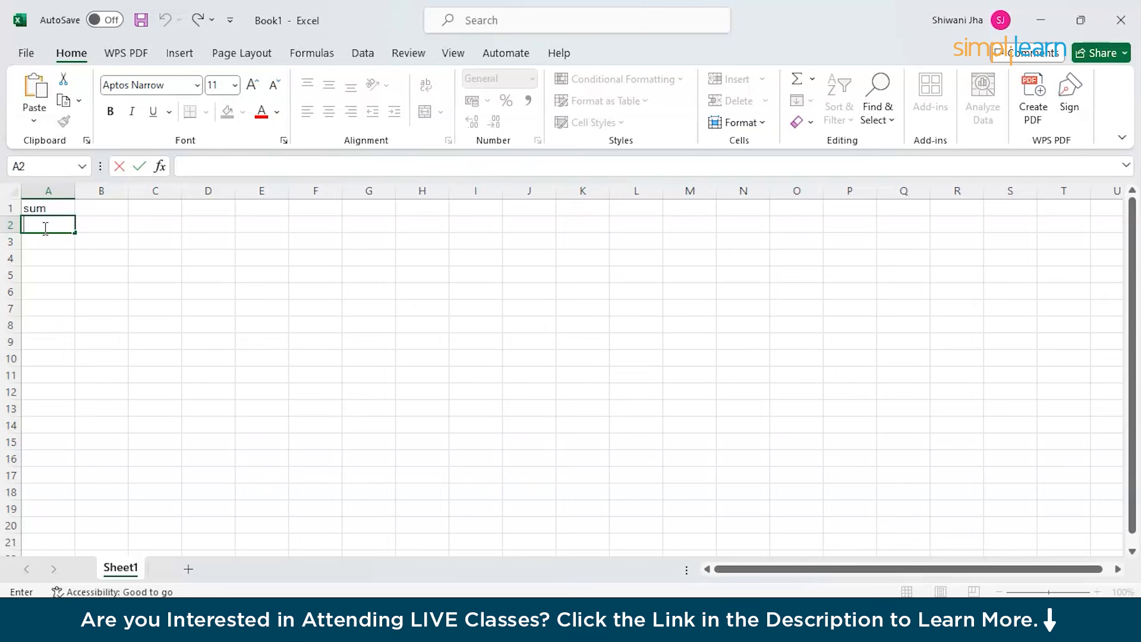
{"action": "type", "text": "40"}
{"action": "left_click", "coordinate": [45, 242]}
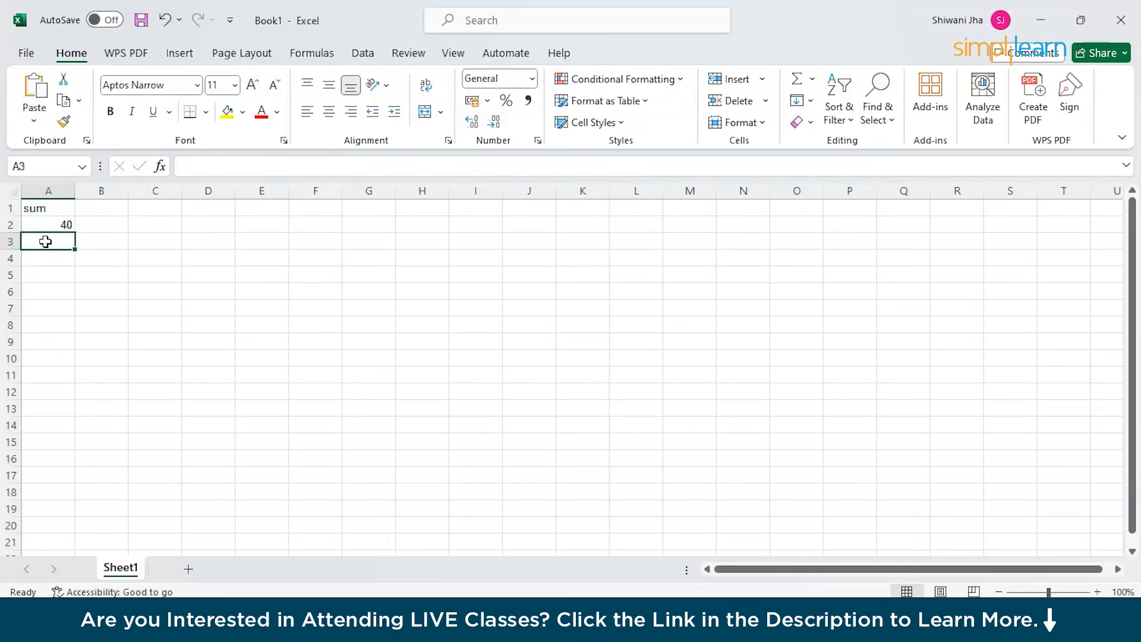
{"action": "type", "text": "78"}
{"action": "left_click", "coordinate": [50, 256]}
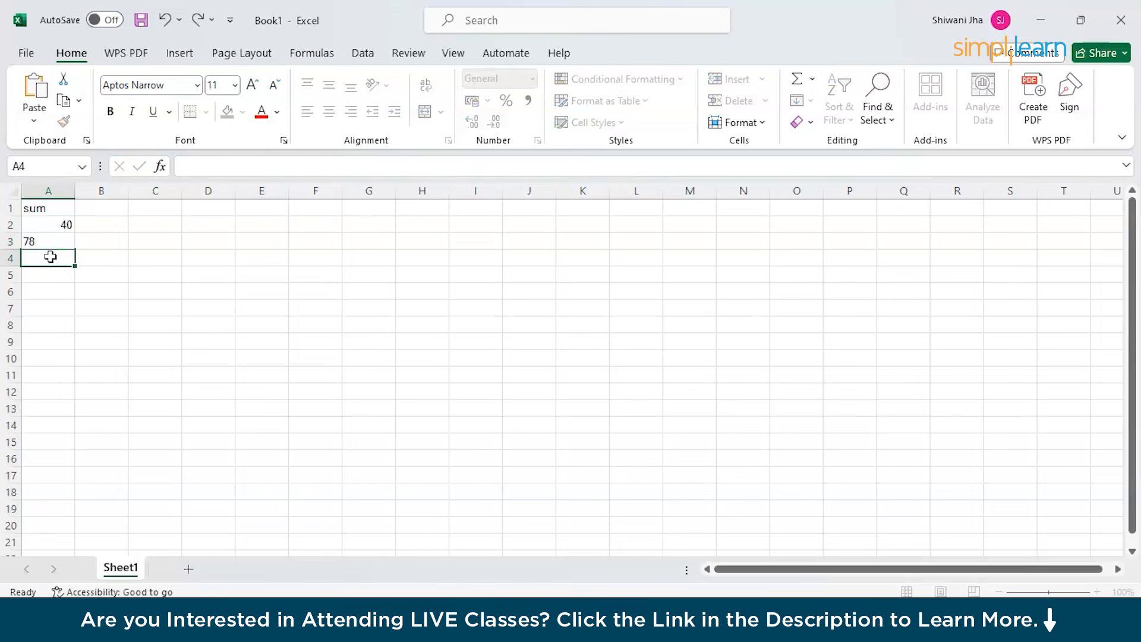
{"action": "type", "text": "35"}
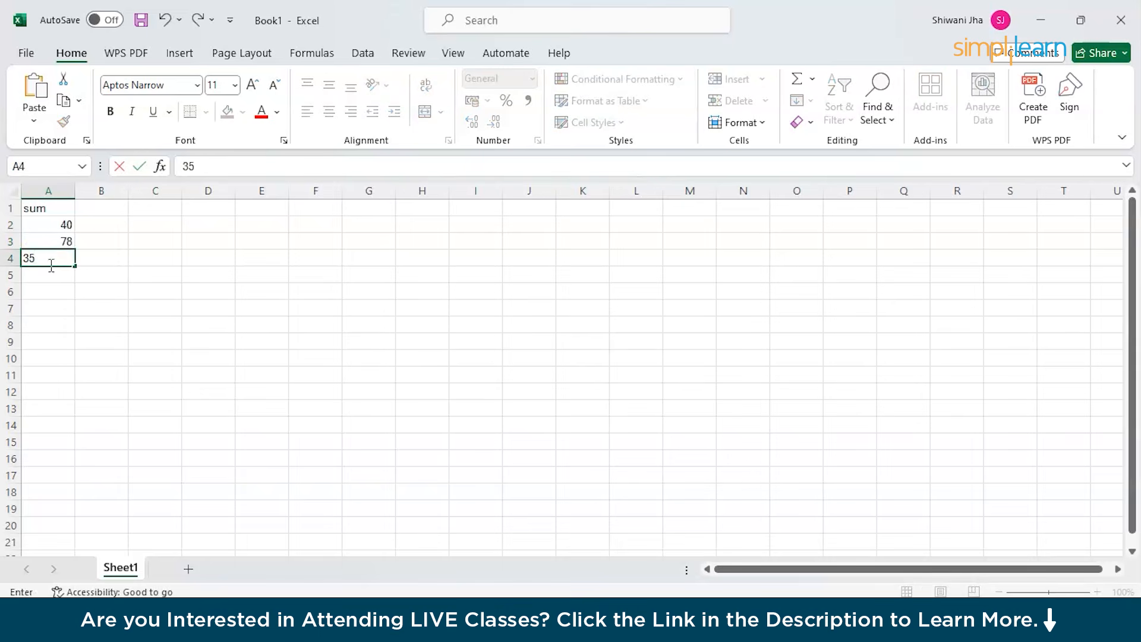
{"action": "left_click", "coordinate": [50, 277]}
{"action": "type", "text": "67"}
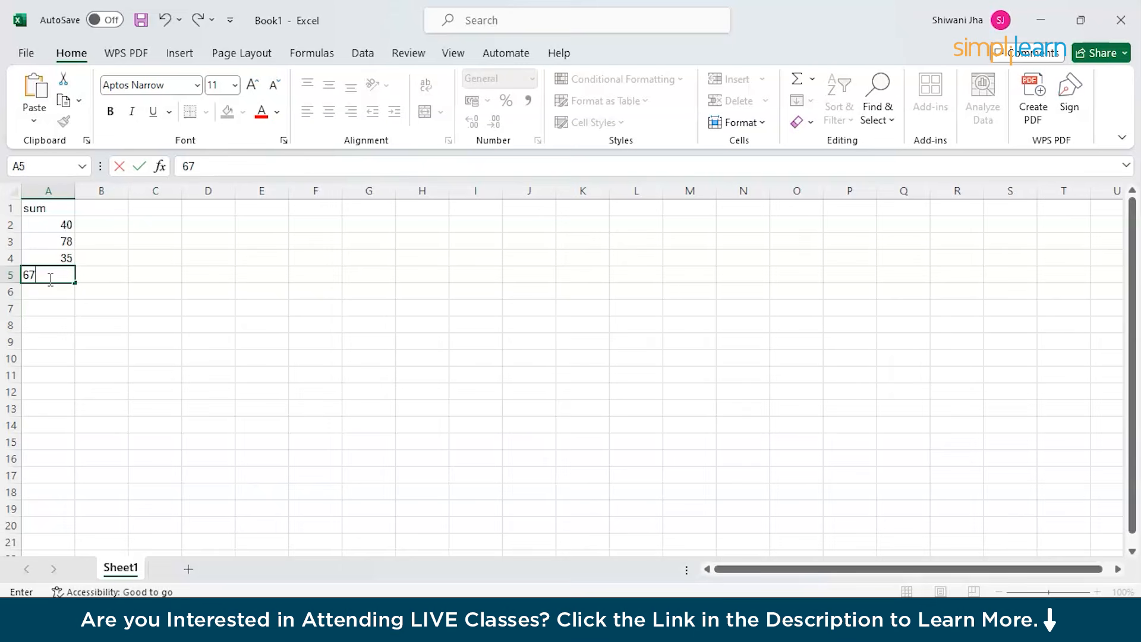
{"action": "left_click", "coordinate": [52, 295]}
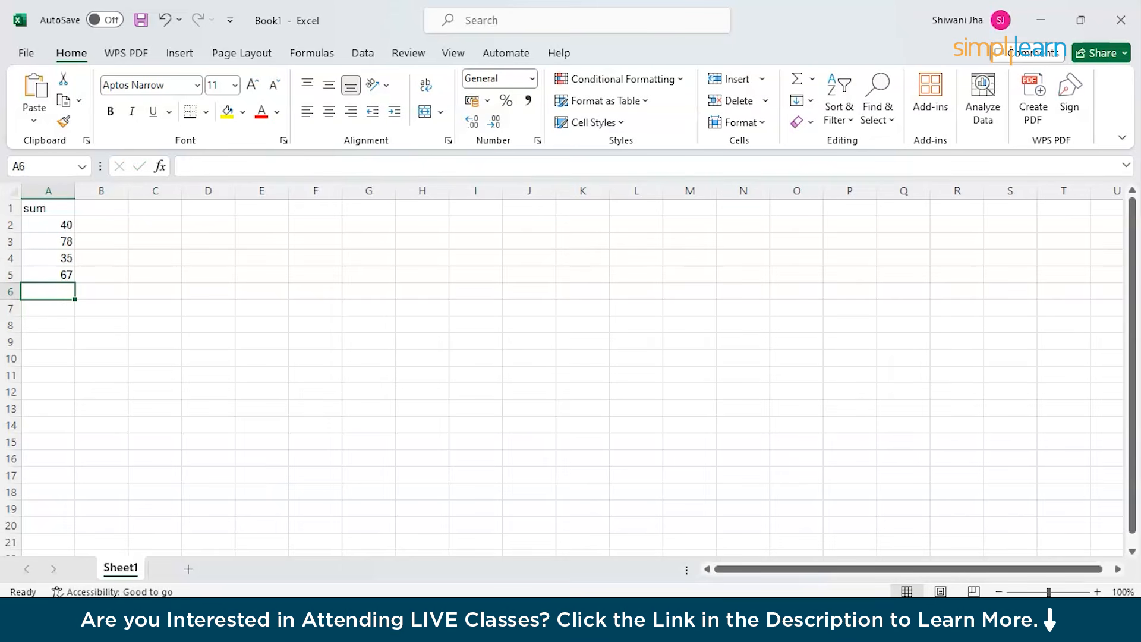
Copy =SUM(A1:A5) from the EXCEL Formulaes notes in Google Docs, then return to Excel.
{"action": "left_click", "coordinate": [231, 166]}
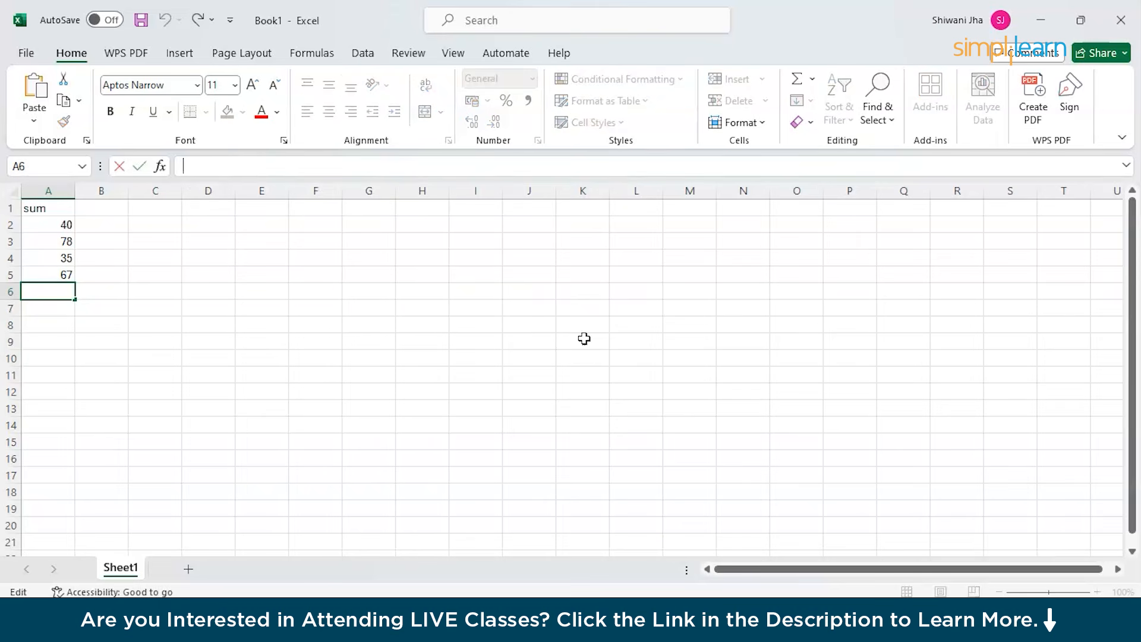
{"action": "mouse_move", "coordinate": [714, 581]}
{"action": "left_click", "coordinate": [713, 558]}
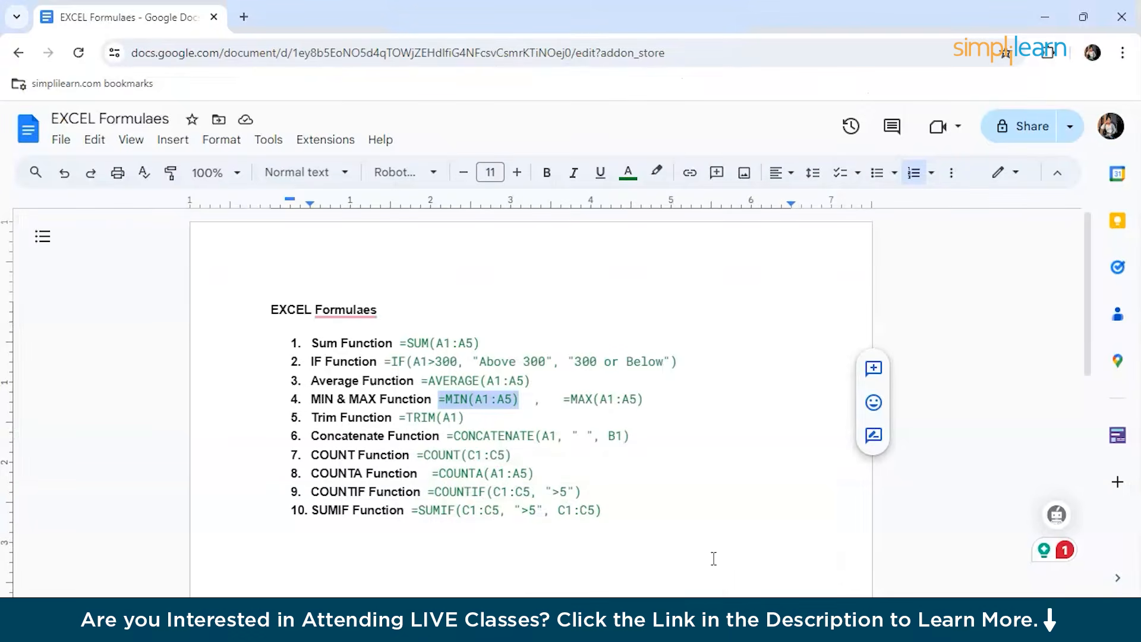
{"action": "left_click_drag", "start_coordinate": [401, 343], "coordinate": [486, 343]}
{"action": "key", "text": "ctrl+c"}
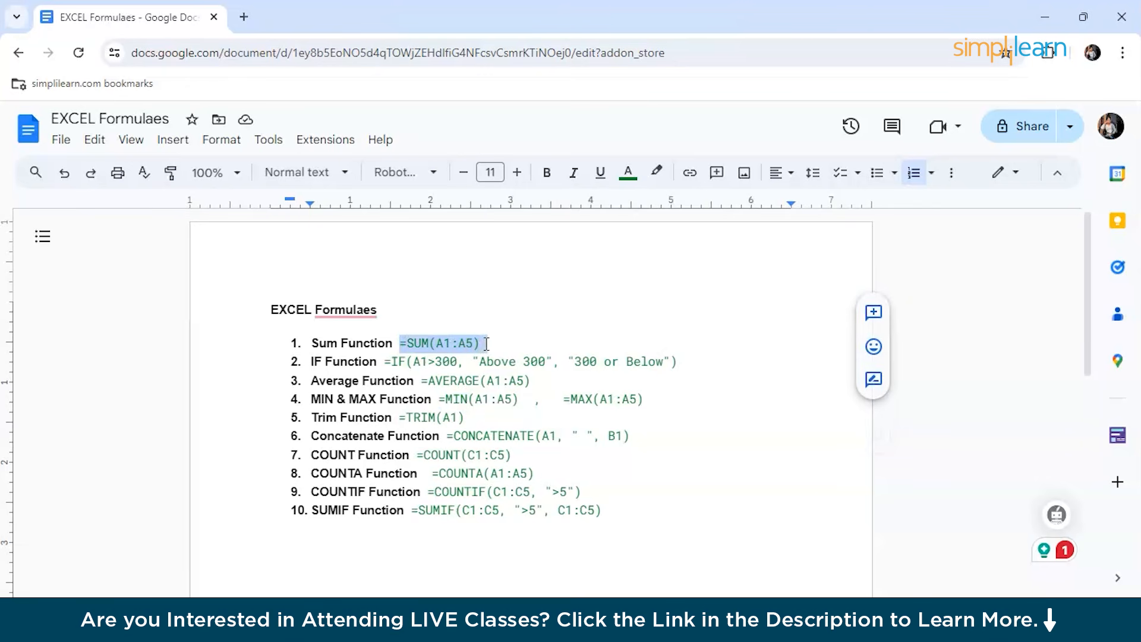
{"action": "mouse_move", "coordinate": [657, 624]}
{"action": "left_click", "coordinate": [648, 577]}
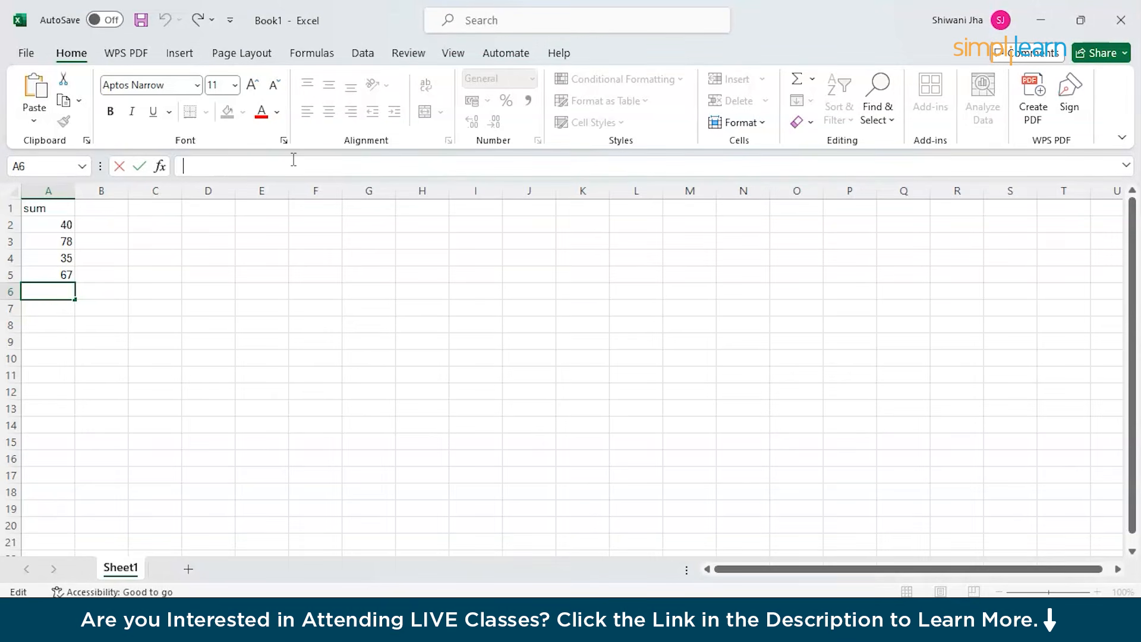
Put =SUM(A2:A5) in A6 so it shows 220, then type the heading IF in B1.
{"action": "key", "text": "ctrl+v"}
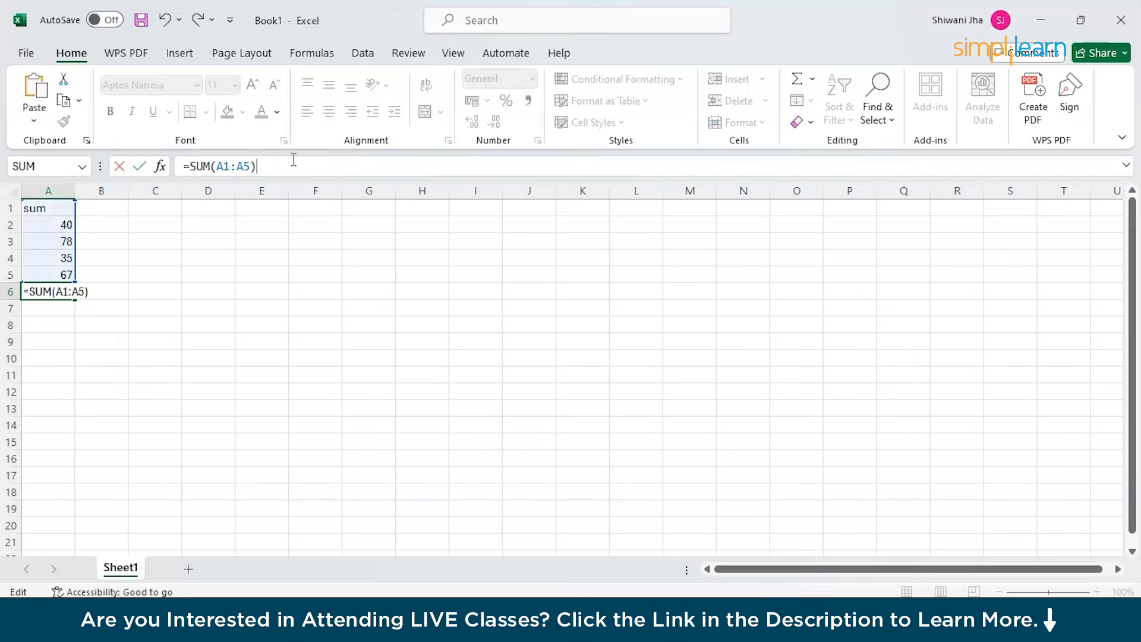
{"action": "left_click", "coordinate": [231, 166]}
{"action": "key", "text": "BackSpace"}
{"action": "type", "text": "2"}
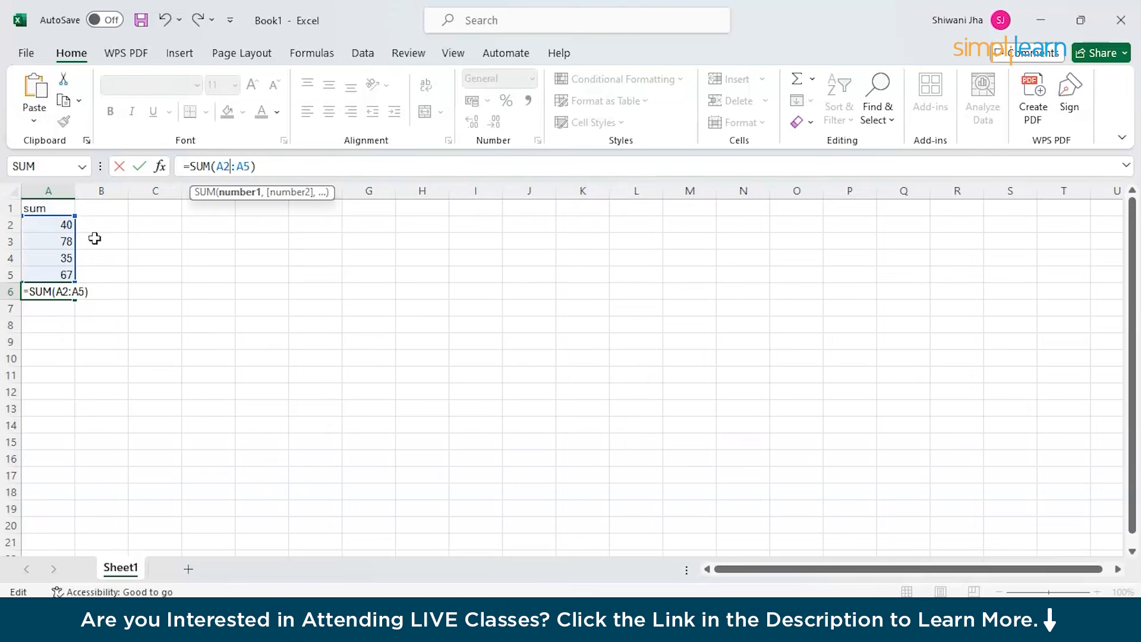
{"action": "left_click", "coordinate": [266, 167]}
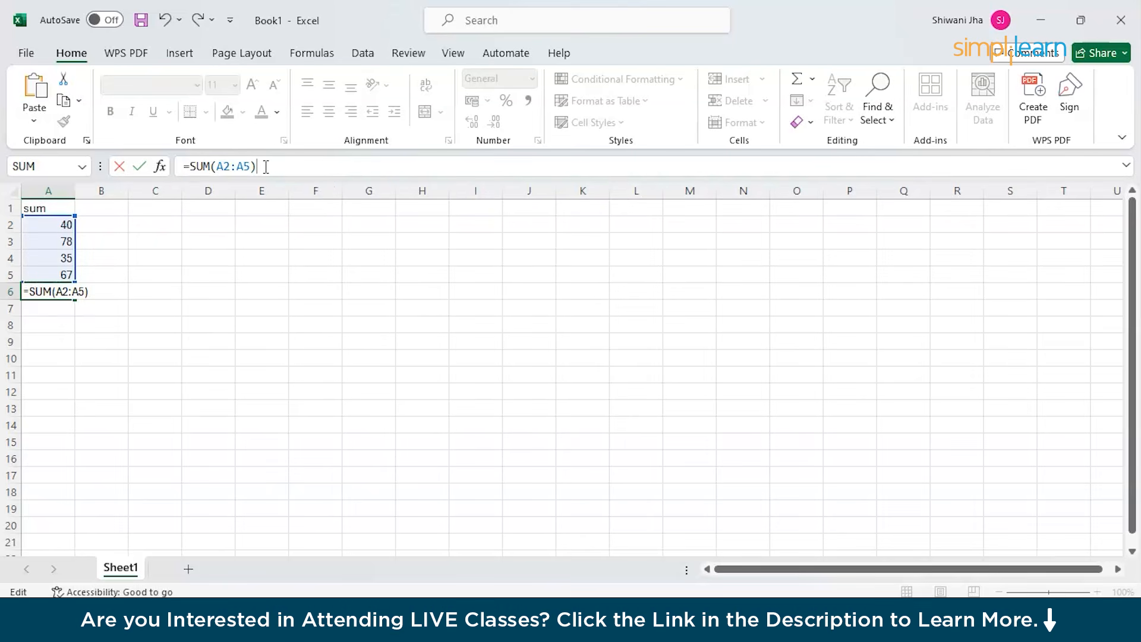
{"action": "key", "text": "Return"}
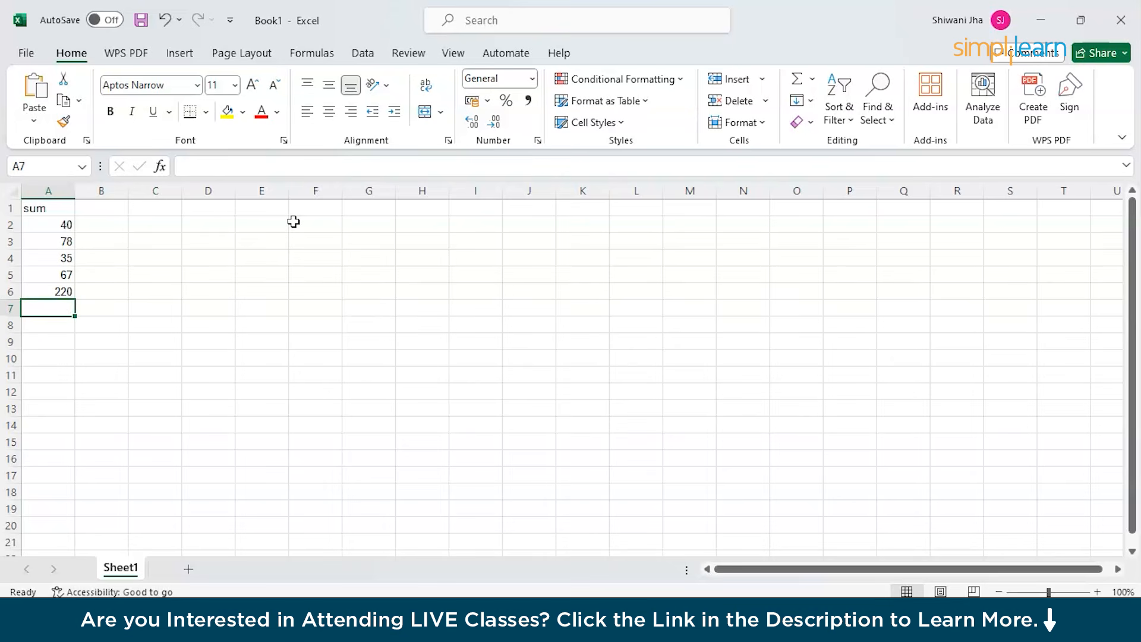
{"action": "left_click", "coordinate": [108, 212]}
{"action": "type", "text": "IF"}
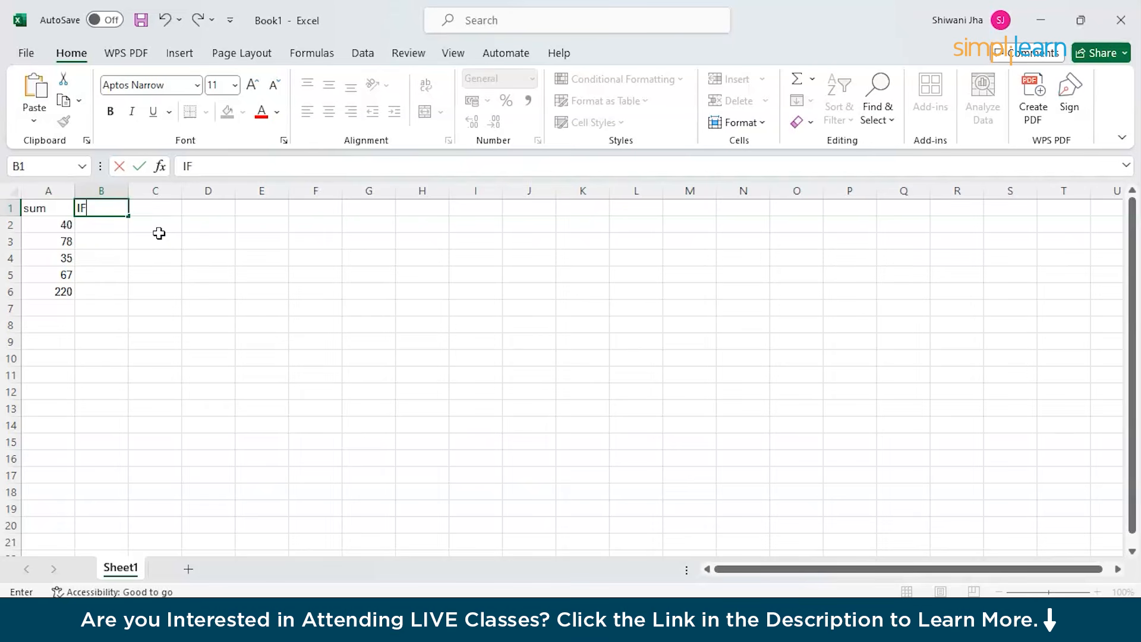
Enter 56, 90, 36 and 23 into B2 through B5 below the IF heading.
{"action": "left_click", "coordinate": [95, 226]}
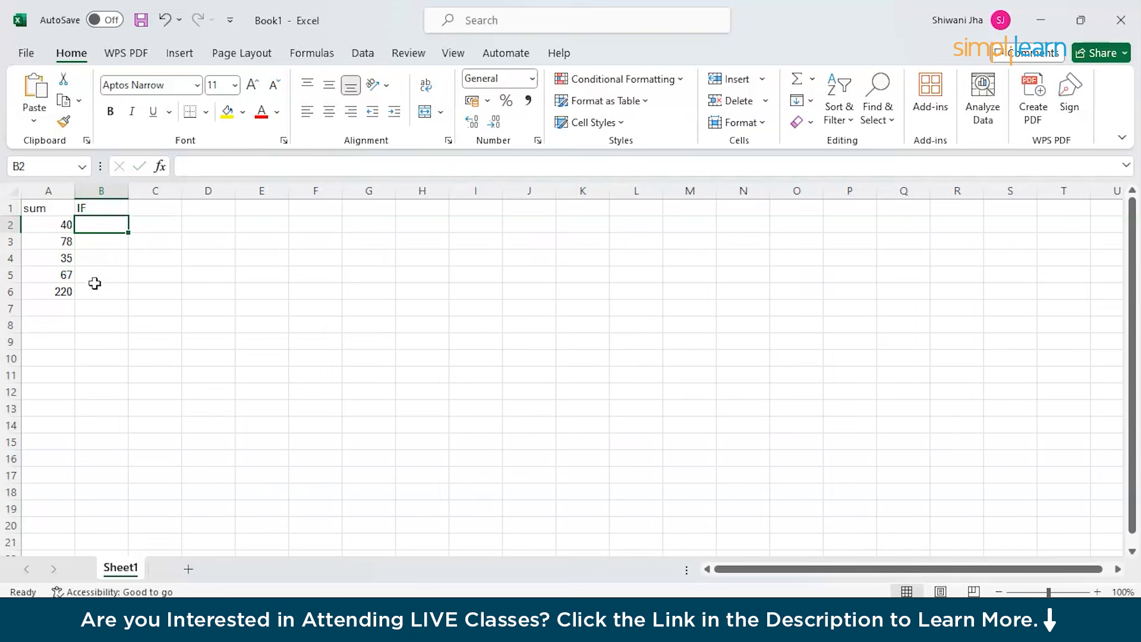
{"action": "double_click", "coordinate": [98, 225]}
{"action": "type", "text": "56"}
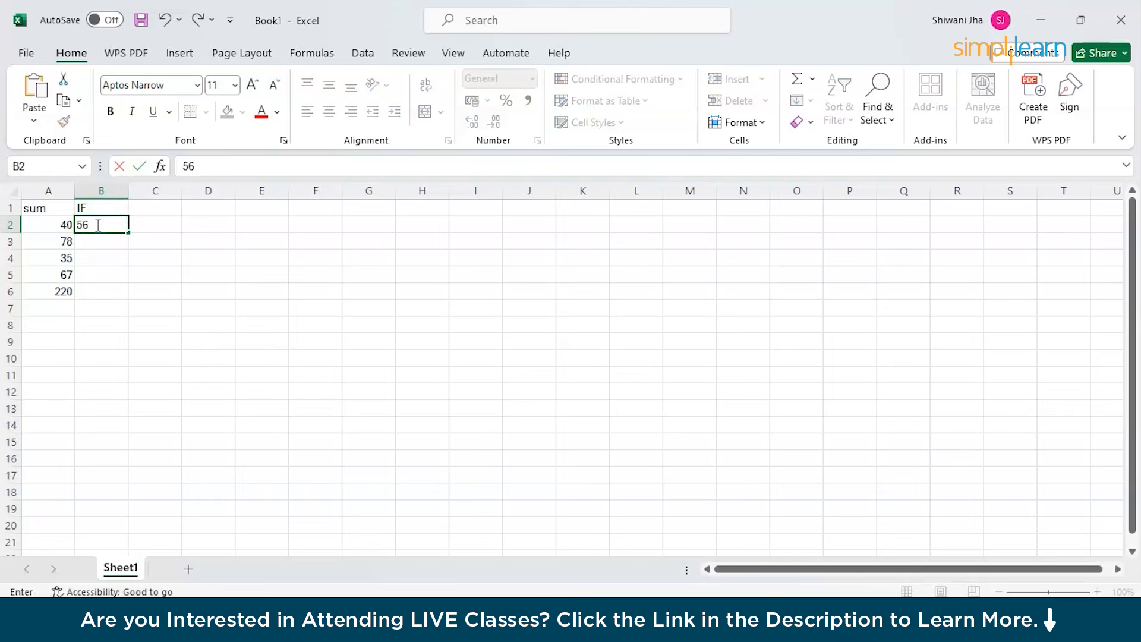
{"action": "key", "text": "Return"}
{"action": "type", "text": "90"}
{"action": "key", "text": "Return"}
{"action": "type", "text": "36"}
{"action": "key", "text": "Return"}
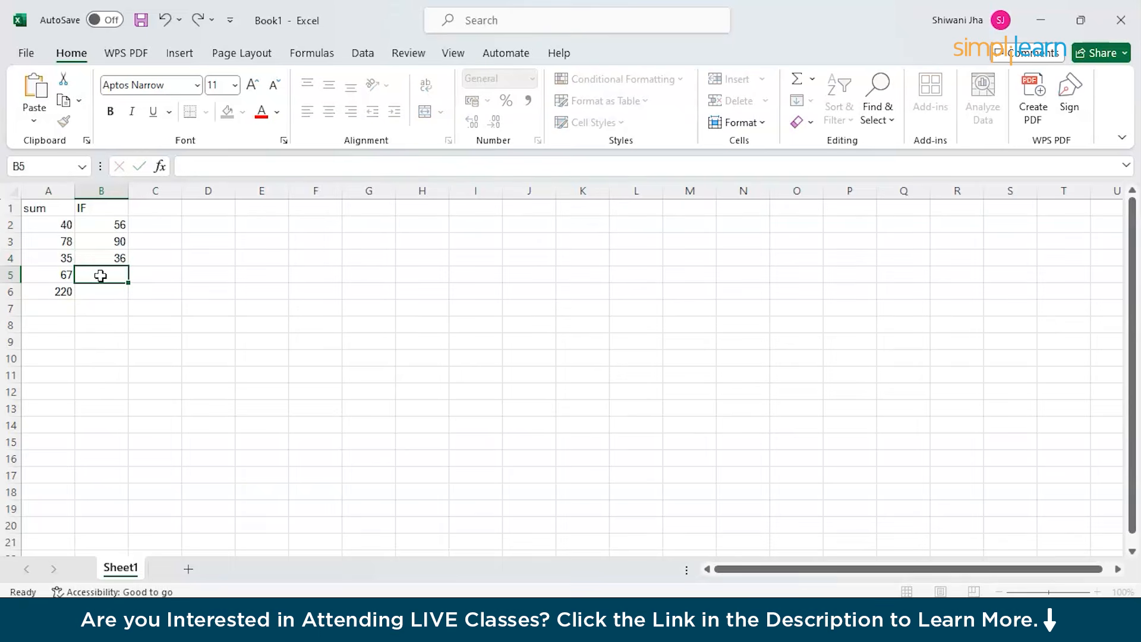
{"action": "type", "text": "23"}
{"action": "left_click", "coordinate": [92, 291]}
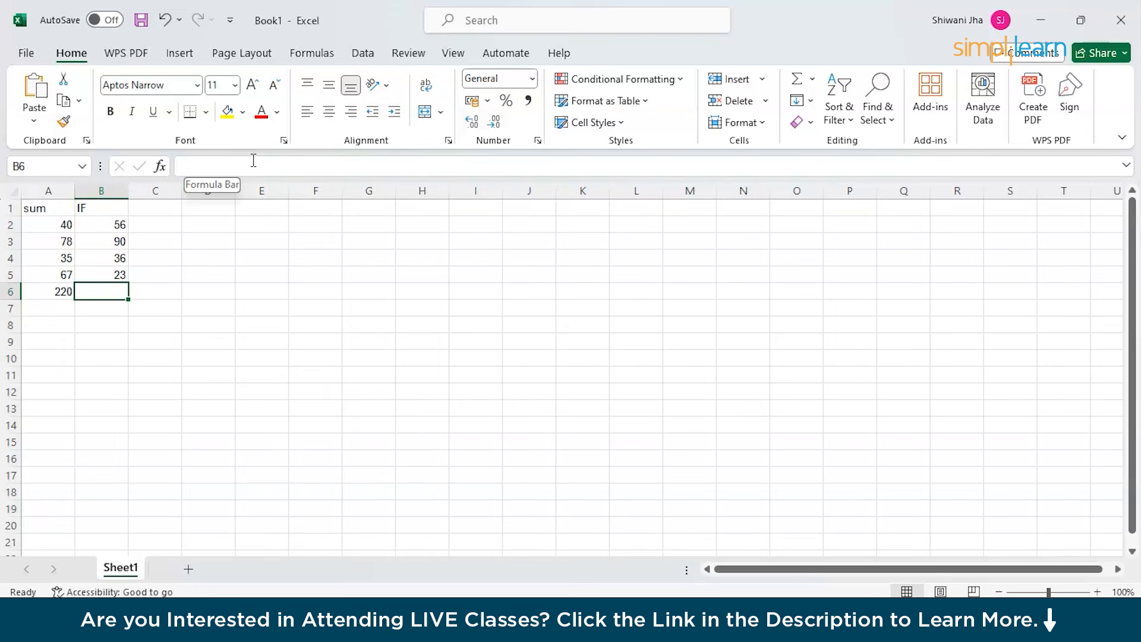
{"action": "mouse_move", "coordinate": [738, 582]}
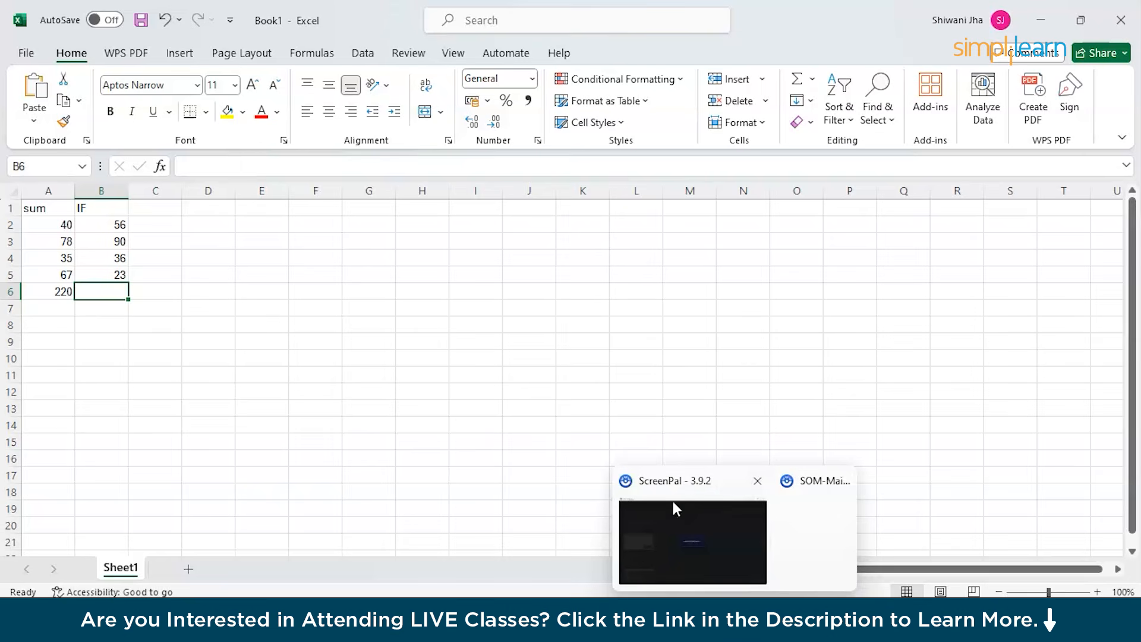
Copy the =IF formula from line 2 of the notes and return to Excel cell B6.
{"action": "left_click", "coordinate": [660, 588]}
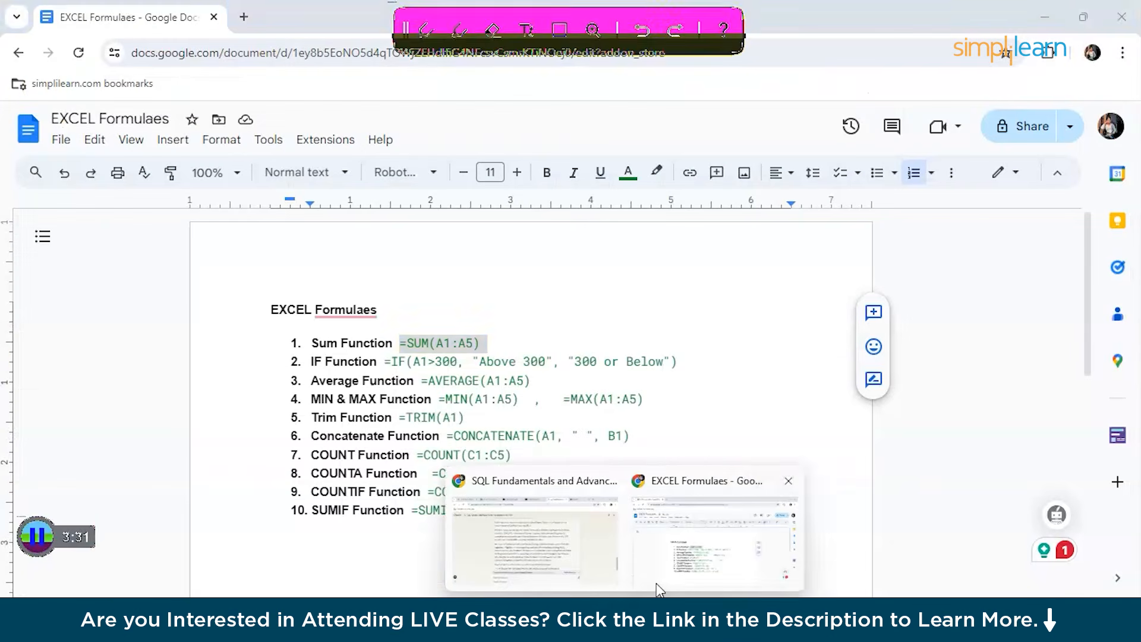
{"action": "left_click", "coordinate": [382, 363]}
{"action": "left_click_drag", "start_coordinate": [382, 362], "coordinate": [691, 358]}
{"action": "key", "text": "ctrl+c"}
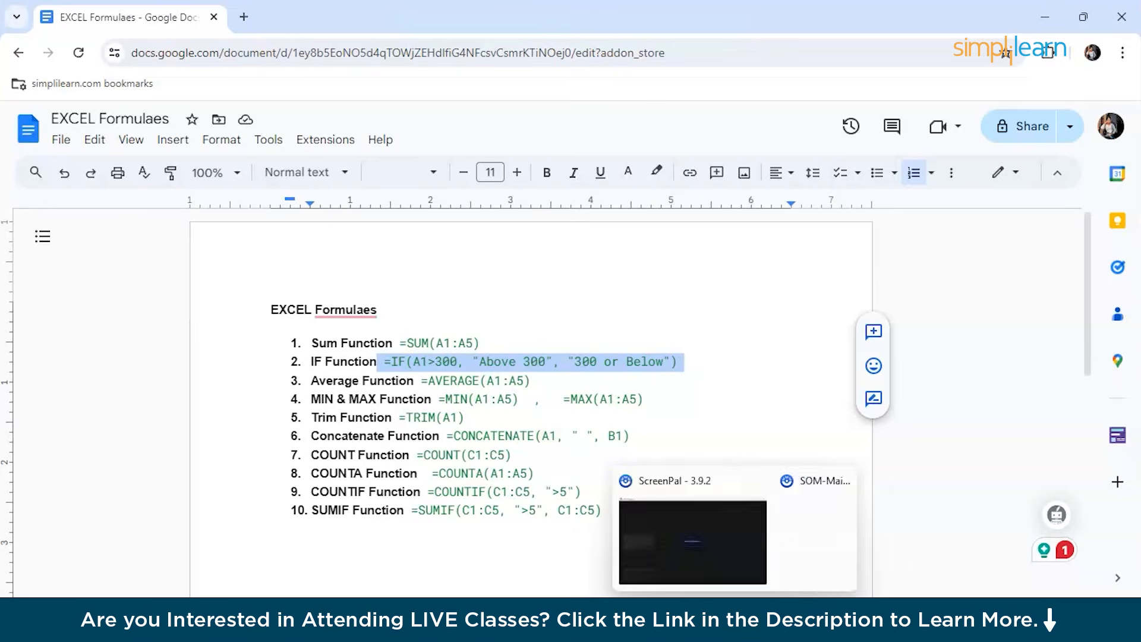
{"action": "left_click", "coordinate": [662, 619]}
{"action": "left_click", "coordinate": [241, 170]}
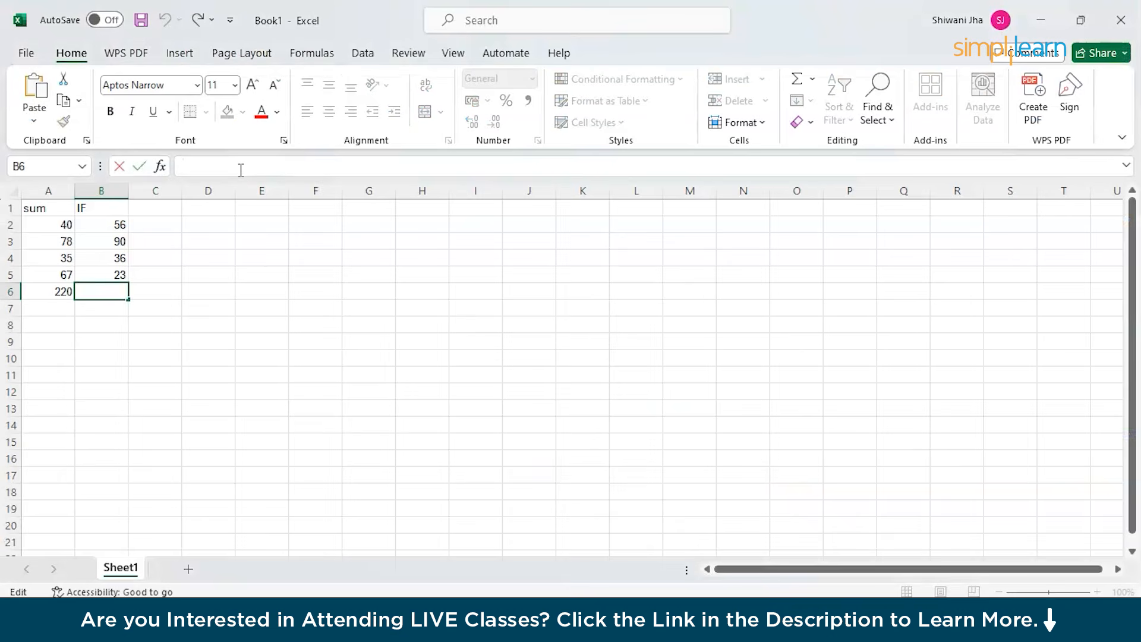
Paste the IF formula into B6, undo the plain-text entry, and paste it again.
{"action": "key", "text": "ctrl+v"}
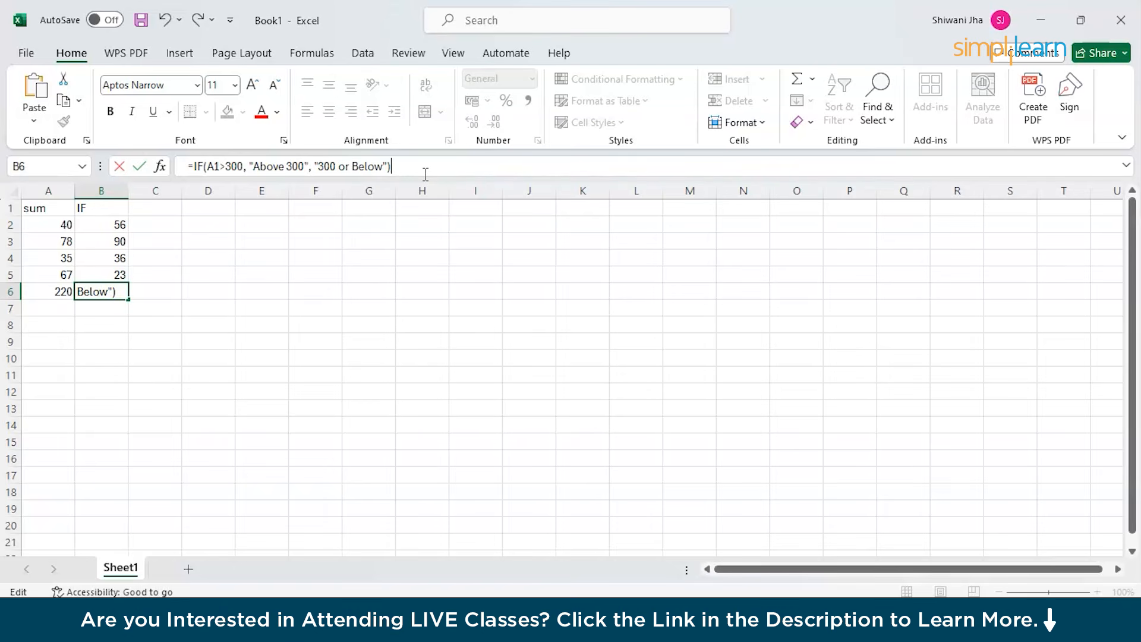
{"action": "key", "text": "Return"}
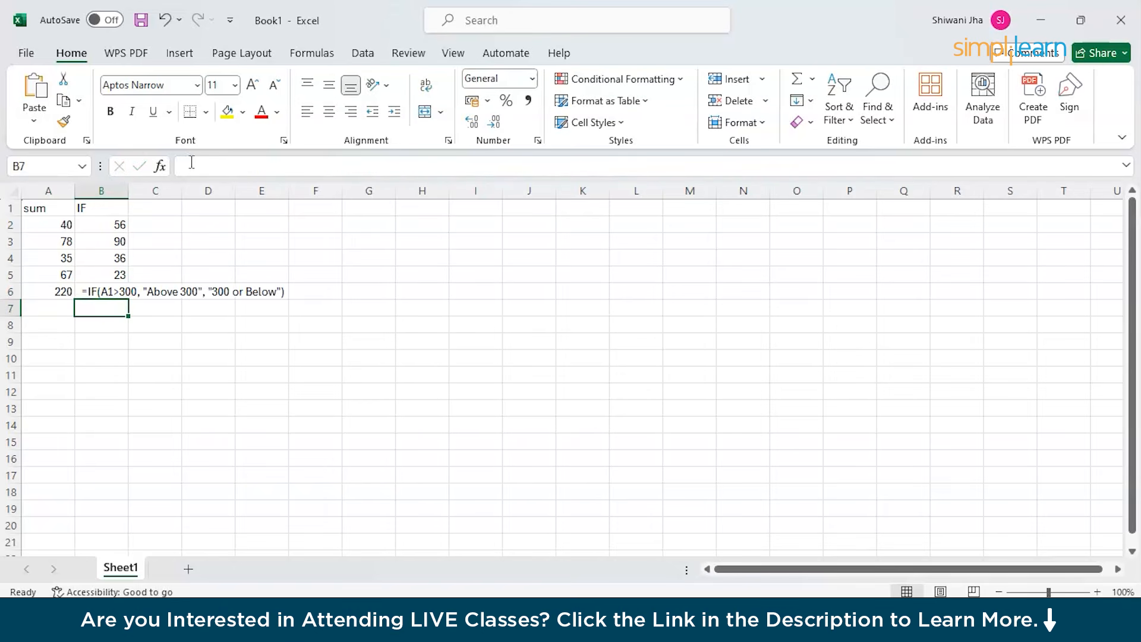
{"action": "left_click", "coordinate": [165, 20]}
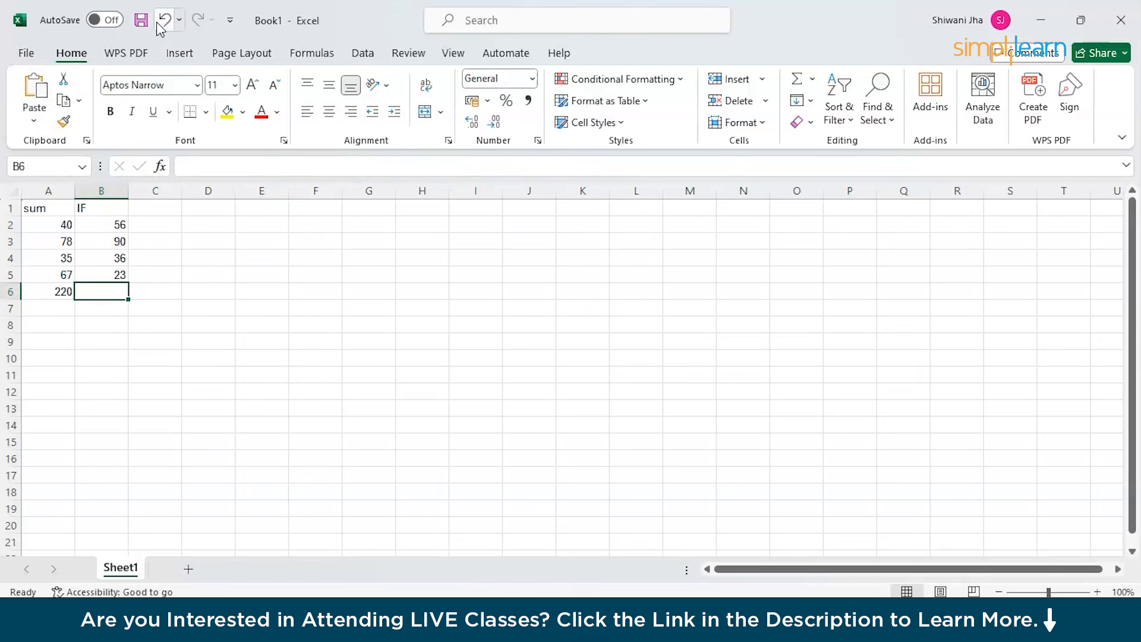
{"action": "left_click", "coordinate": [213, 166]}
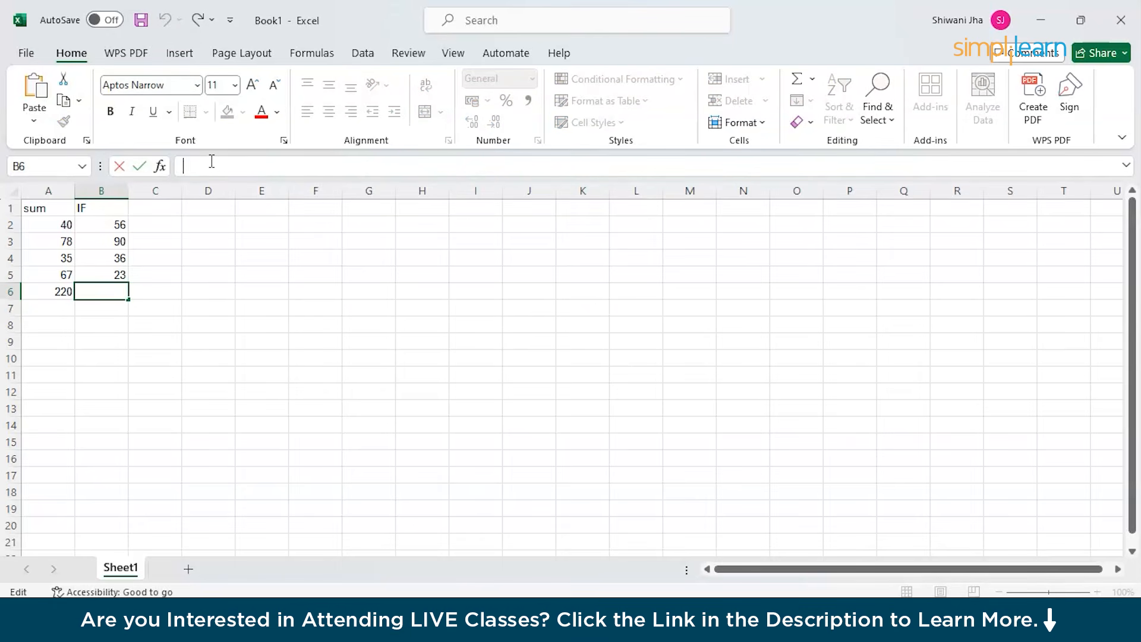
{"action": "key", "text": "ctrl+v"}
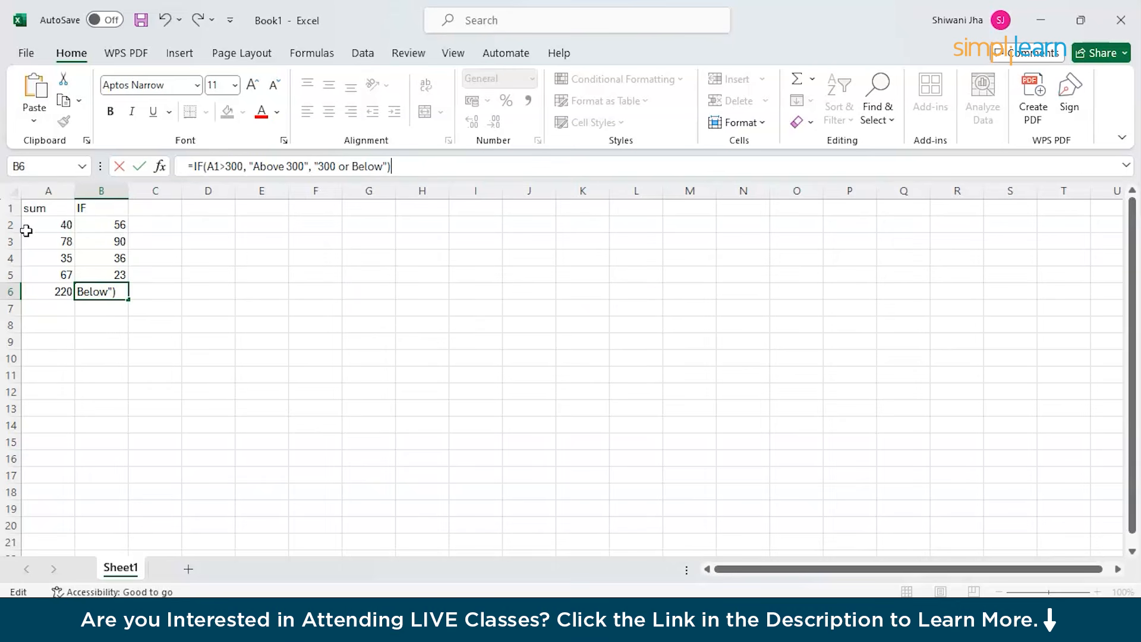
Replace A1 with B2 in the IF formula so B6 shows '300 or Below'.
{"action": "left_click", "coordinate": [219, 165]}
{"action": "key", "text": "BackSpace"}
{"action": "key", "text": "BackSpace"}
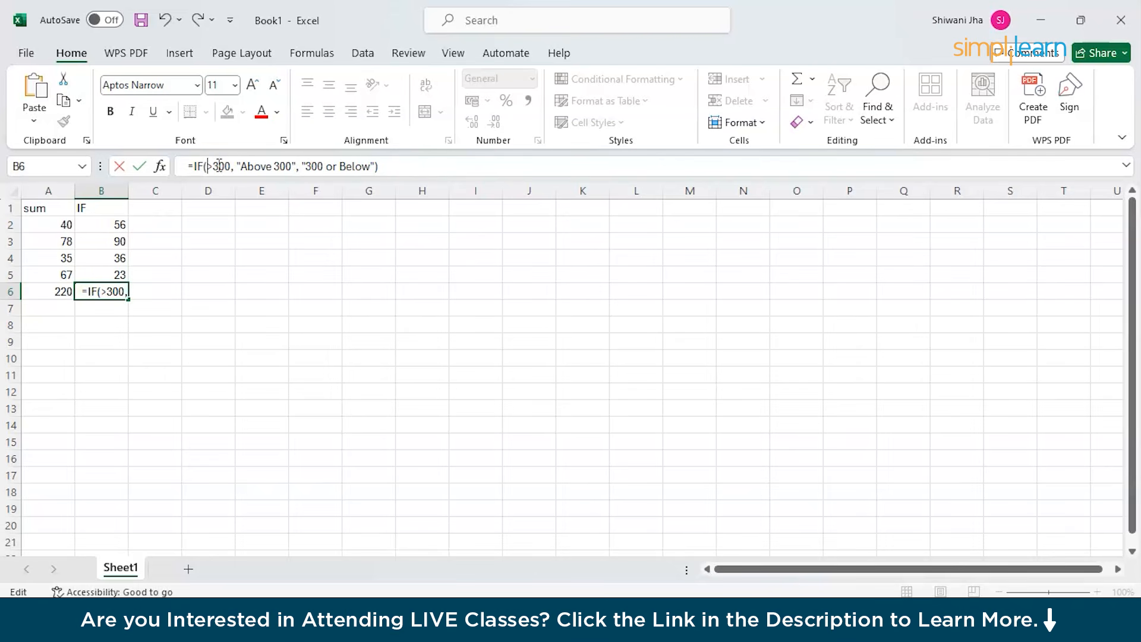
{"action": "type", "text": "B2"}
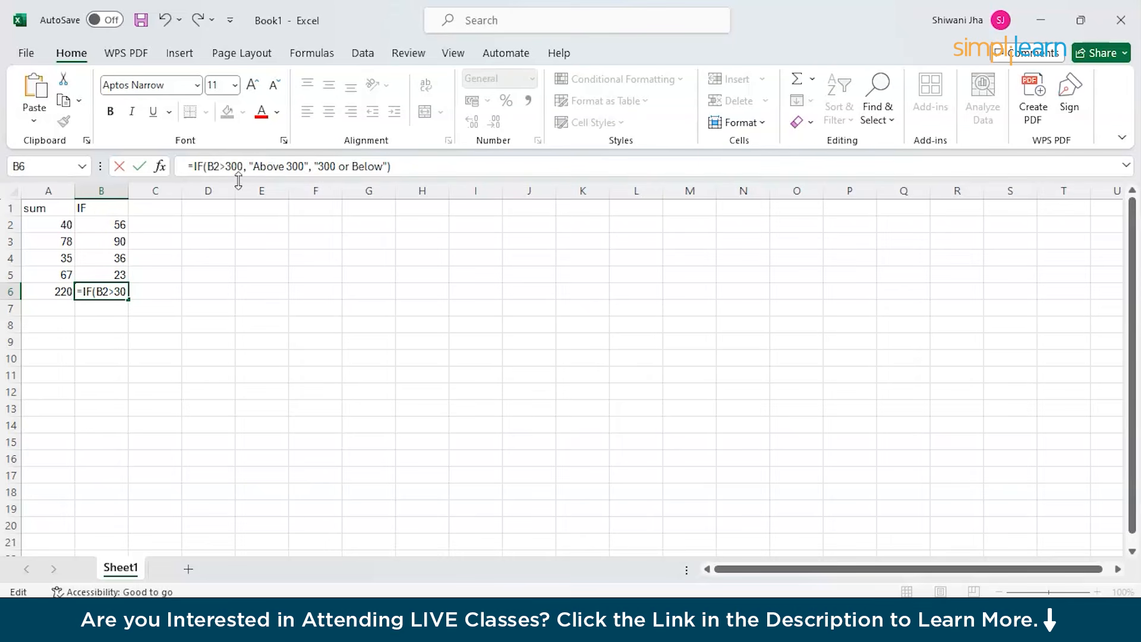
{"action": "key", "text": "Return"}
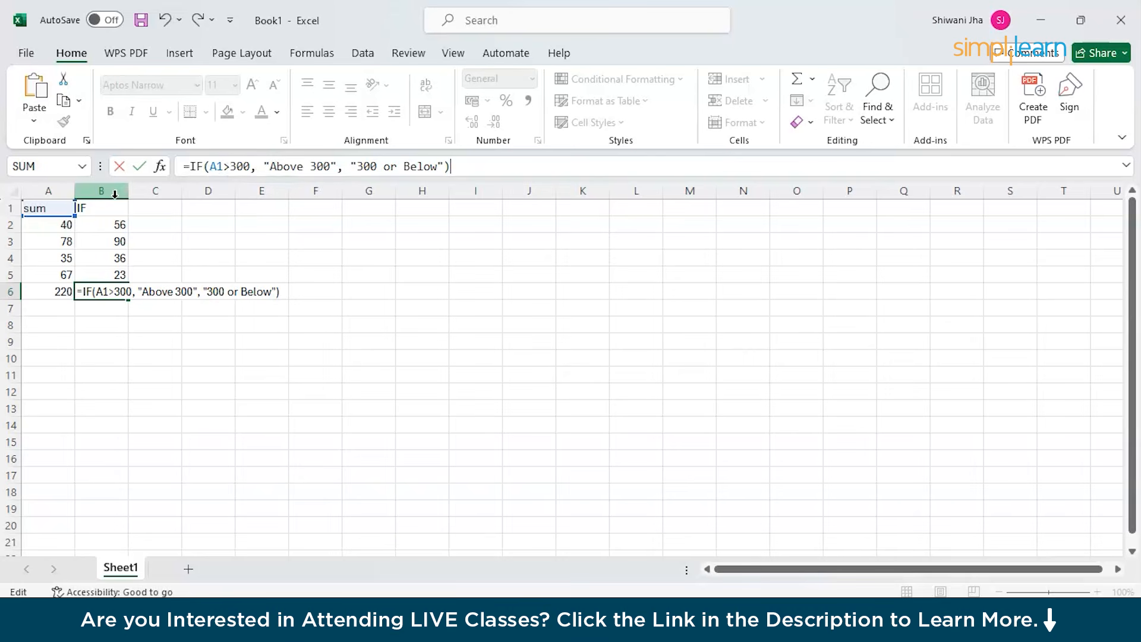
{"action": "left_click", "coordinate": [226, 166]}
{"action": "key", "text": "BackSpace"}
{"action": "key", "text": "BackSpace"}
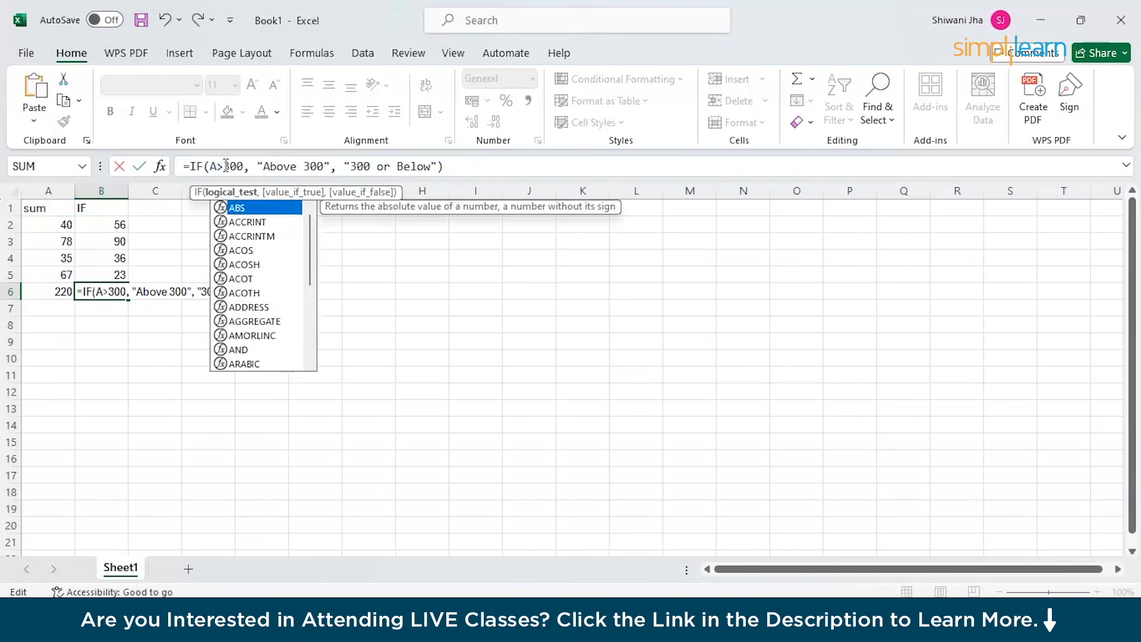
{"action": "type", "text": "B2"}
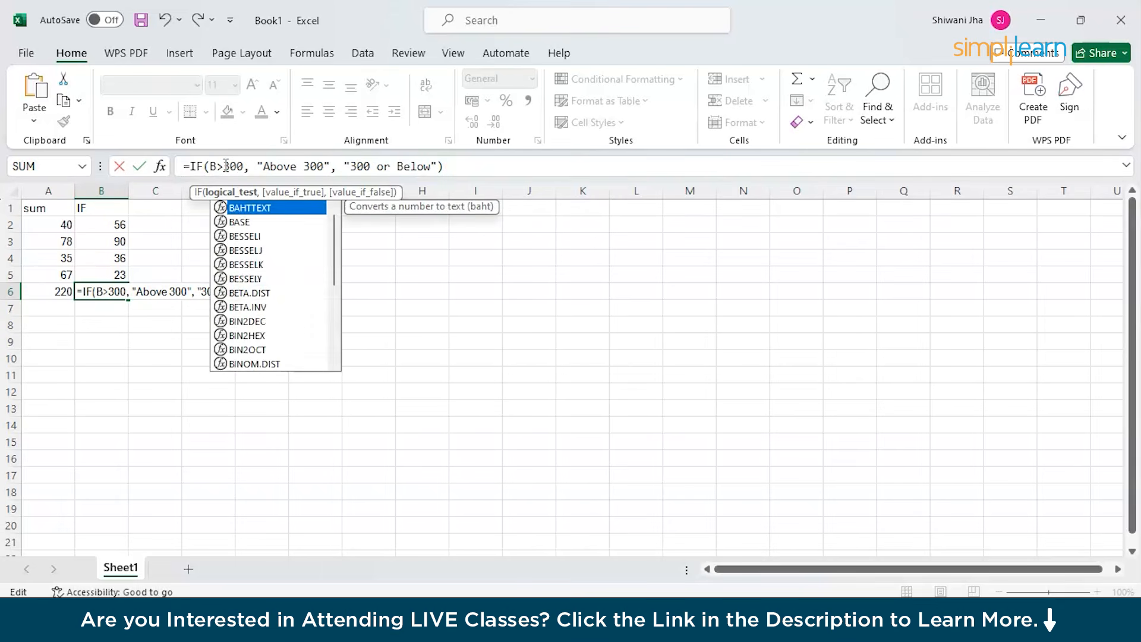
{"action": "left_click", "coordinate": [452, 165]}
{"action": "key", "text": "Return"}
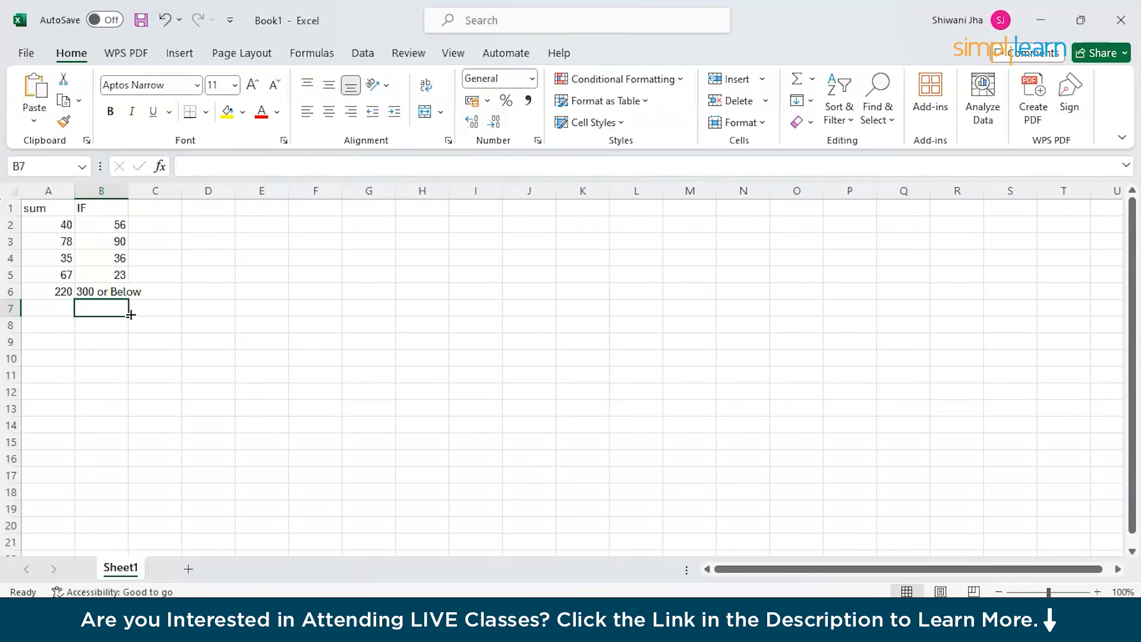
Type 'average' as the heading in cell C1.
{"action": "left_click", "coordinate": [164, 206]}
{"action": "type", "text": "average"}
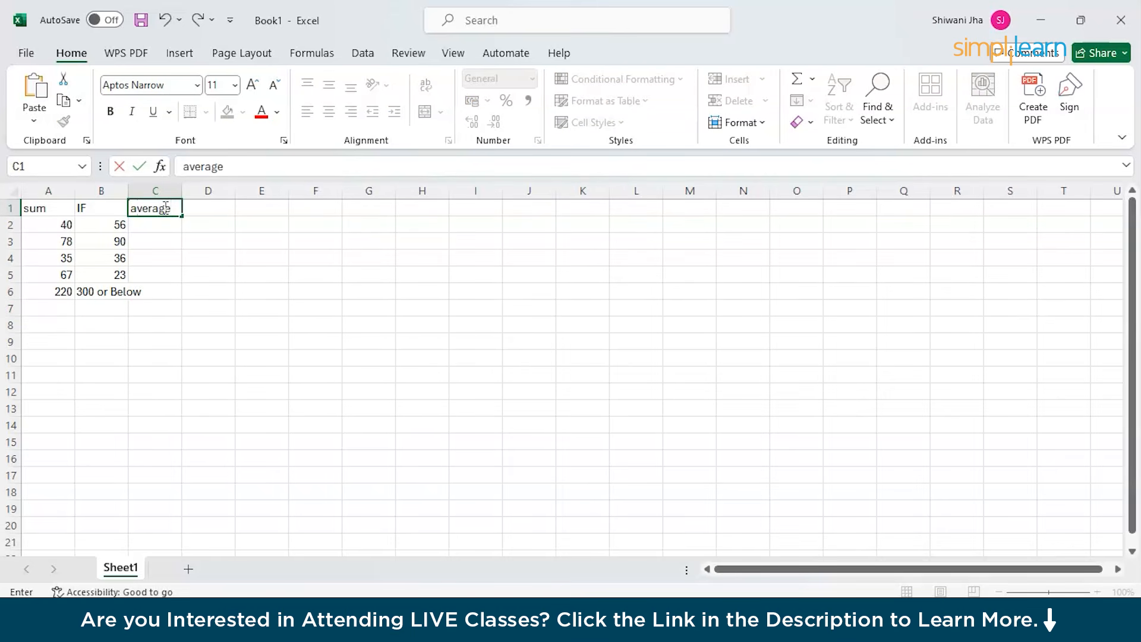
{"action": "left_click", "coordinate": [160, 231]}
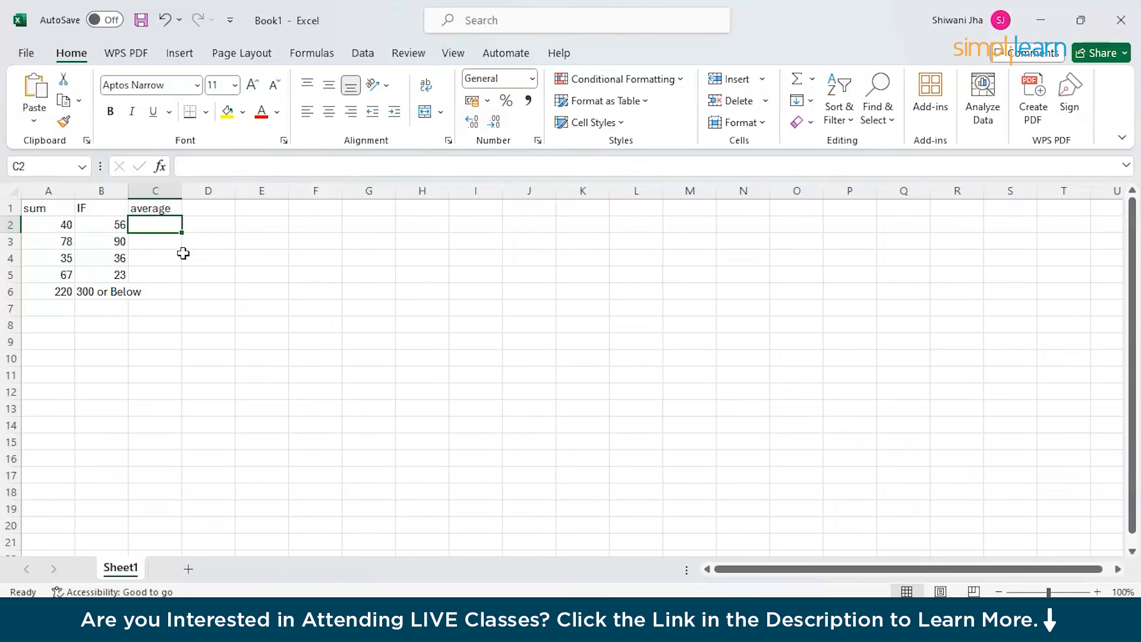
Enter 430, 278, 98 and 79 into cells C2 through C5.
{"action": "double_click", "coordinate": [147, 221]}
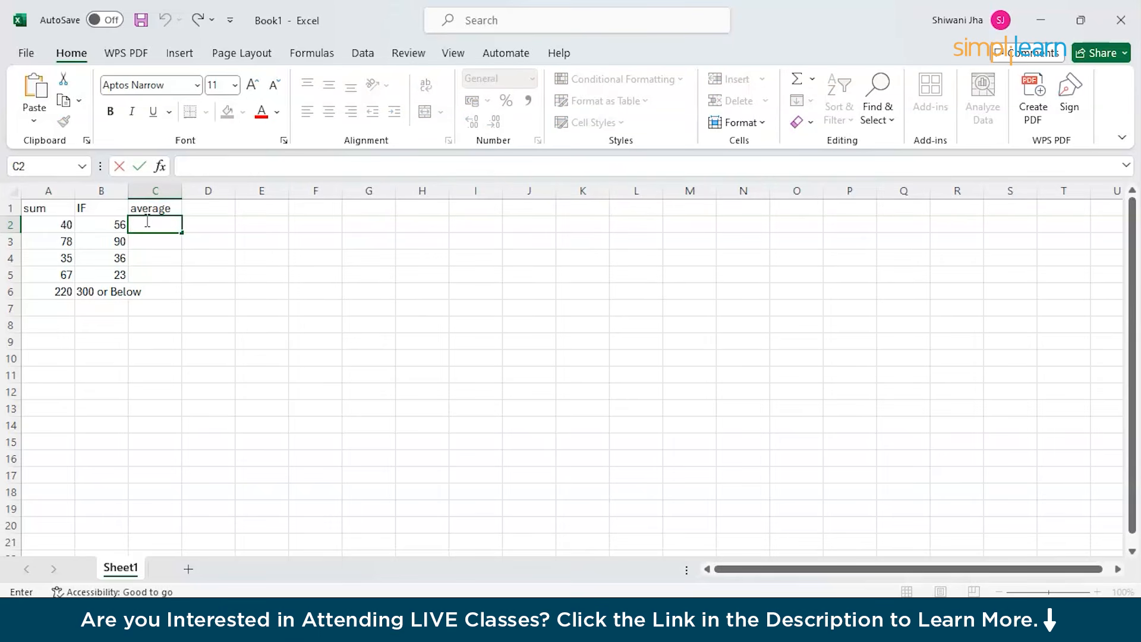
{"action": "type", "text": "430"}
{"action": "left_click", "coordinate": [144, 244]}
{"action": "double_click", "coordinate": [143, 243]}
{"action": "type", "text": "2"}
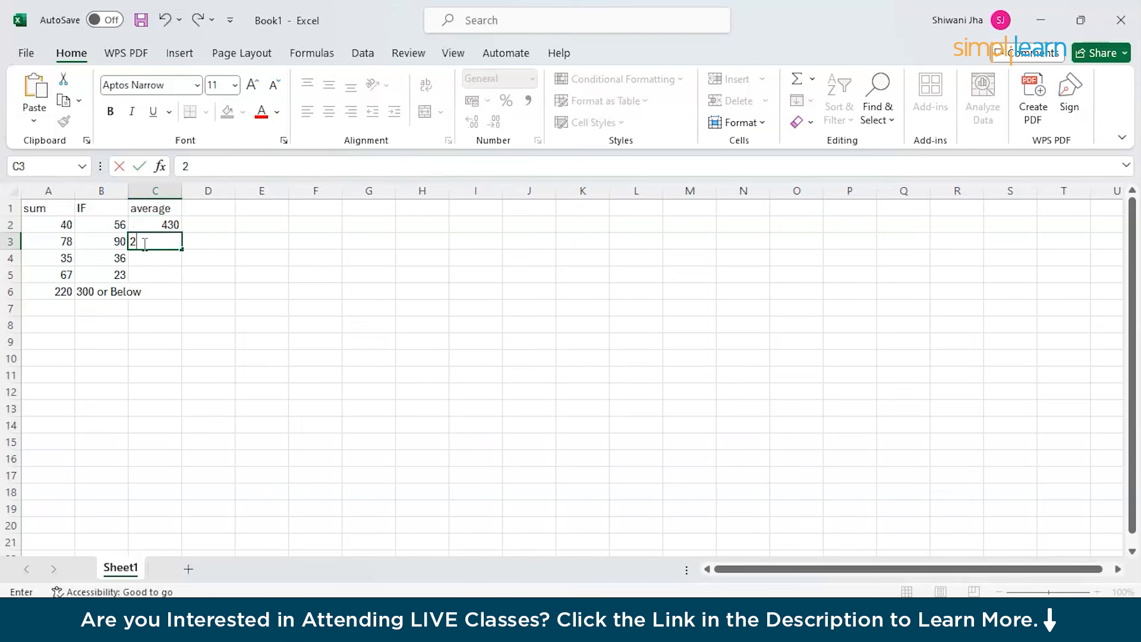
{"action": "type", "text": "78"}
{"action": "double_click", "coordinate": [154, 259]}
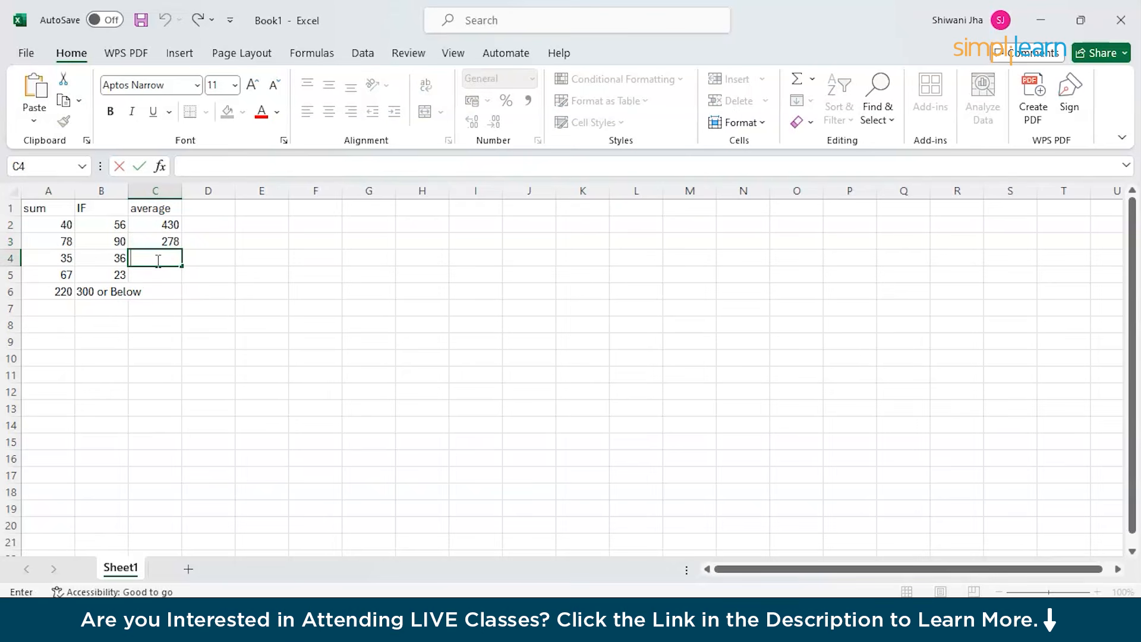
{"action": "type", "text": "98"}
{"action": "left_click", "coordinate": [162, 276]}
{"action": "double_click", "coordinate": [162, 276]}
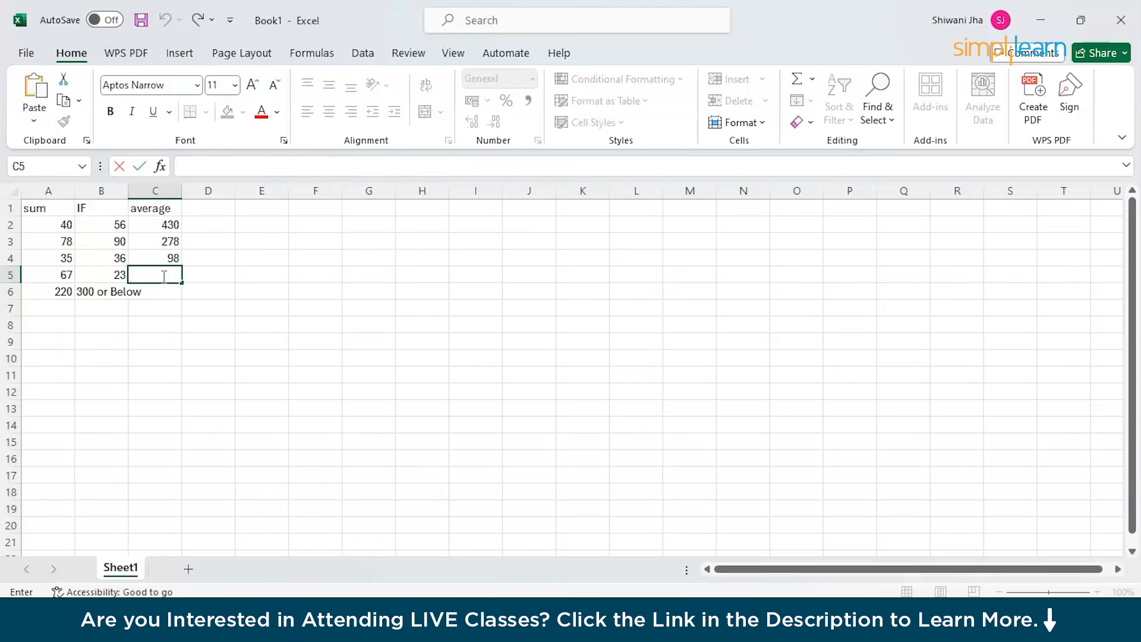
{"action": "type", "text": "79"}
{"action": "left_click", "coordinate": [164, 291]}
{"action": "double_click", "coordinate": [164, 292]}
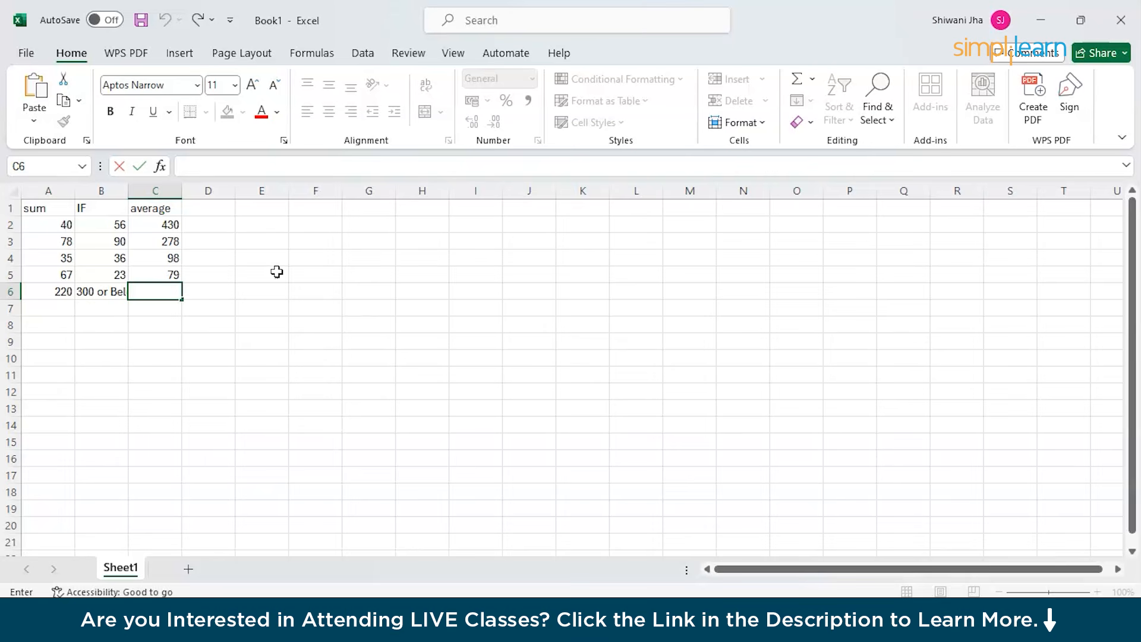
Enter =AVERAGE(C2:C5) in C6, giving 221.25.
{"action": "left_click", "coordinate": [227, 166]}
{"action": "type", "text": "+"}
{"action": "key", "text": "BackSpace"}
{"action": "type", "text": "=A"}
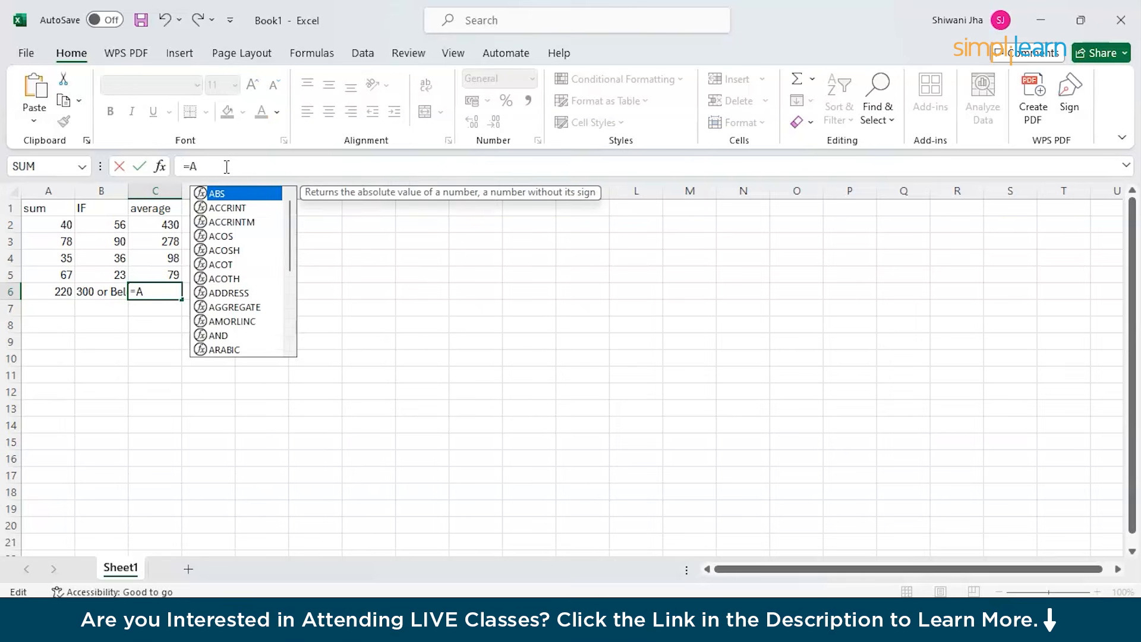
{"action": "key", "text": "Escape"}
{"action": "type", "text": "VERAG"}
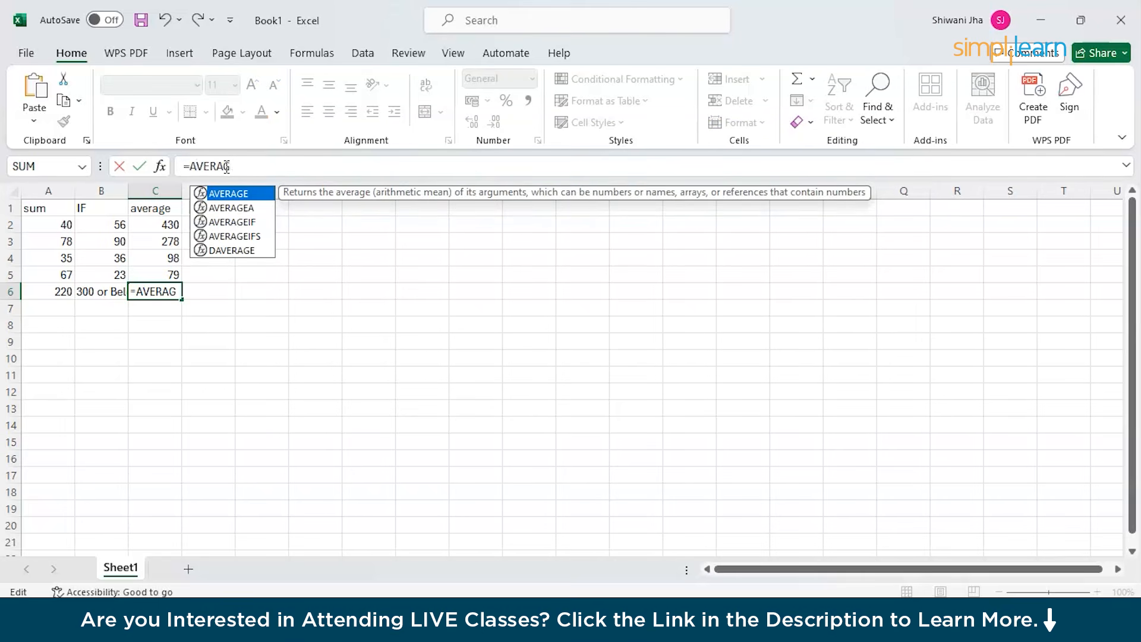
{"action": "type", "text": "E("}
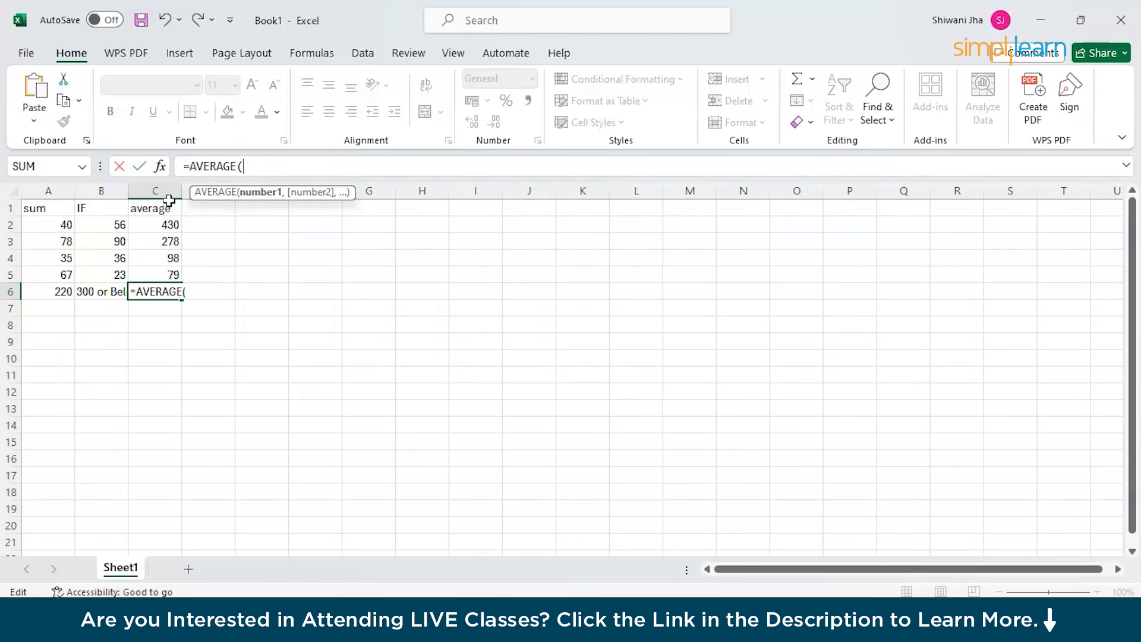
{"action": "type", "text": "C"}
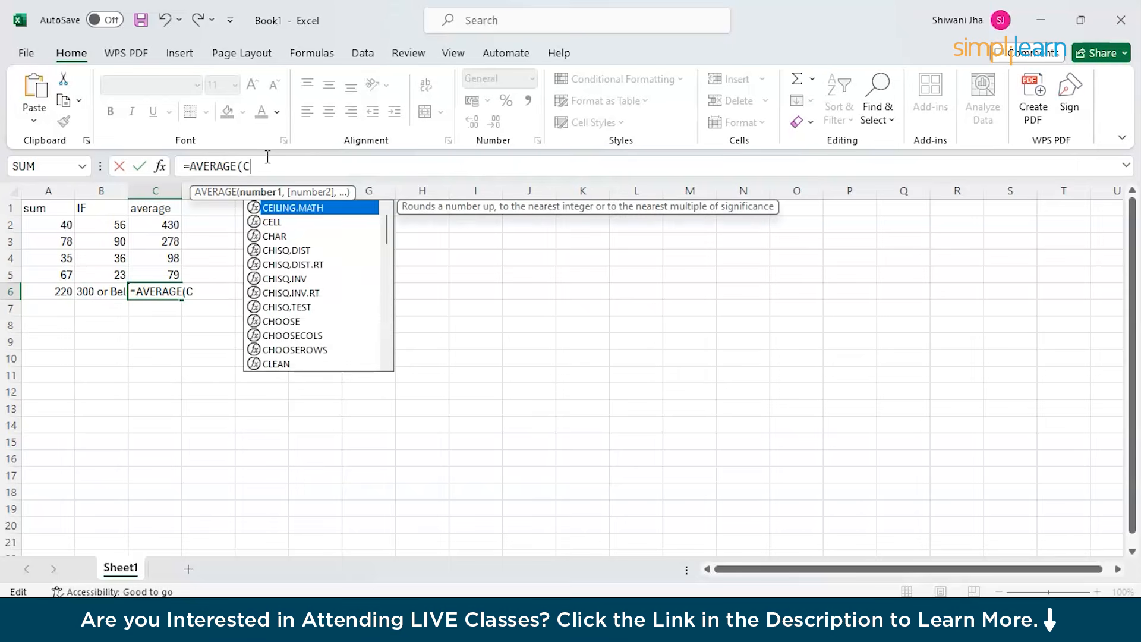
{"action": "type", "text": "2:"}
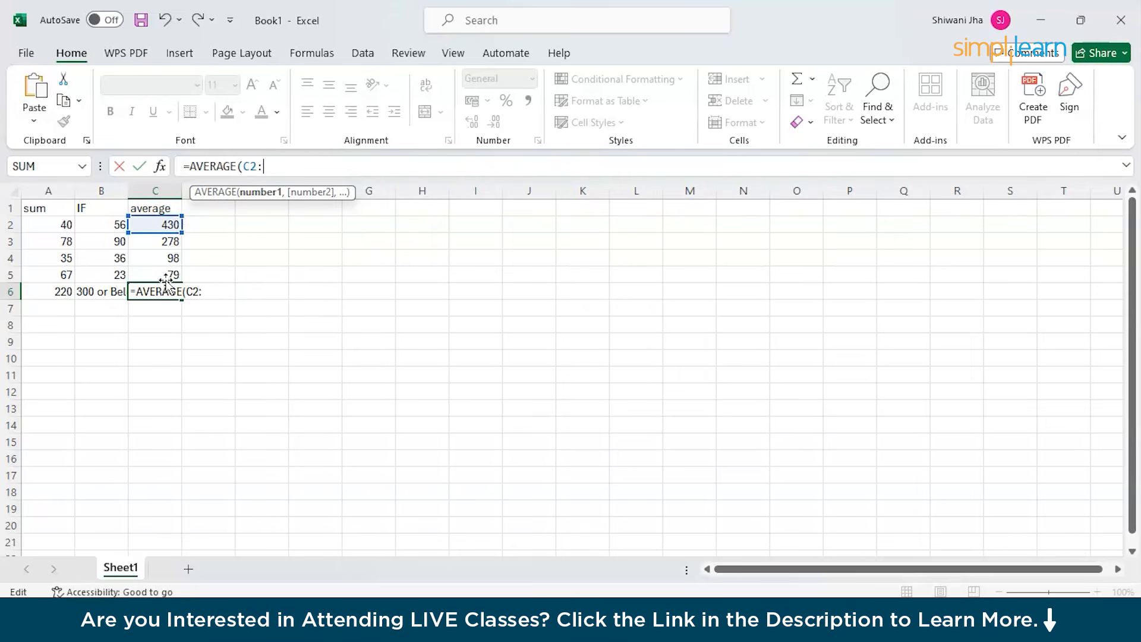
{"action": "type", "text": "C"}
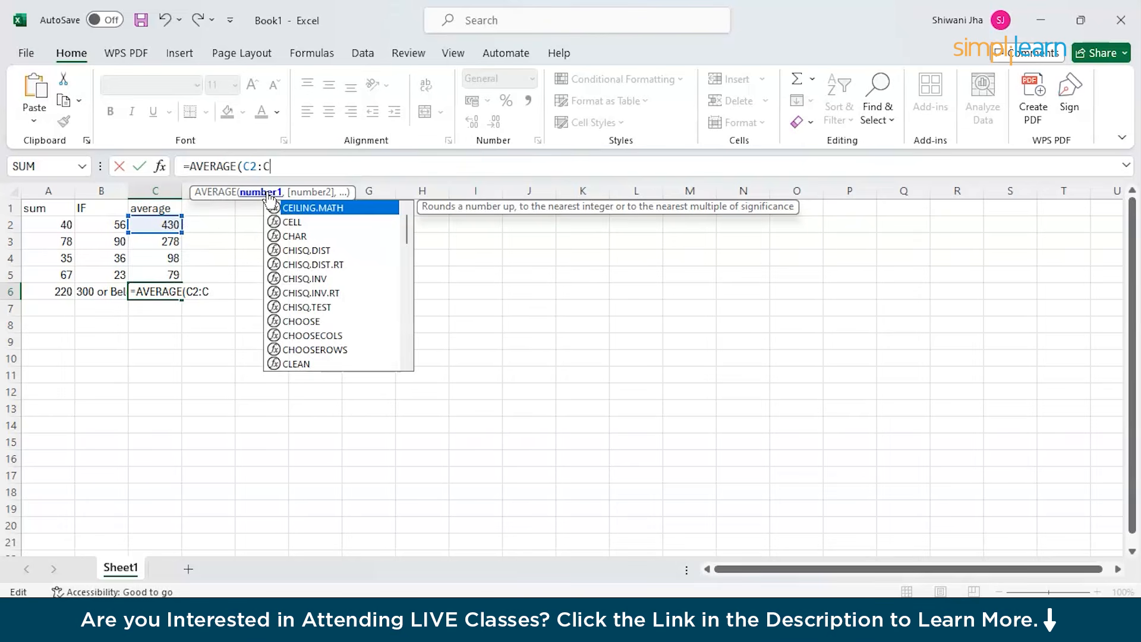
{"action": "type", "text": "5)"}
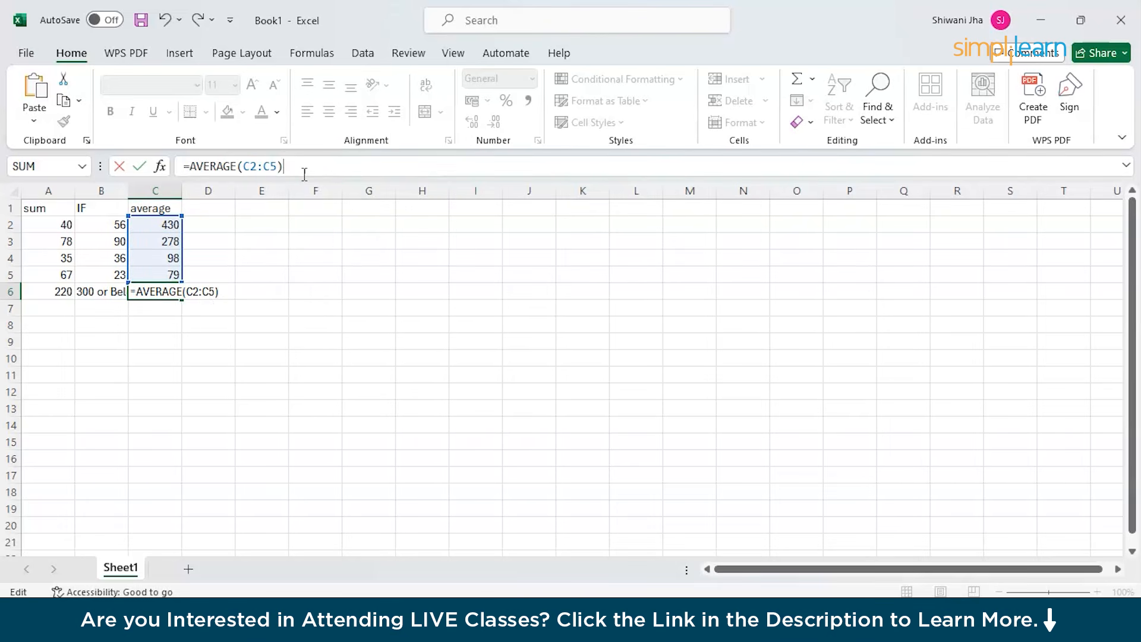
{"action": "key", "text": "Return"}
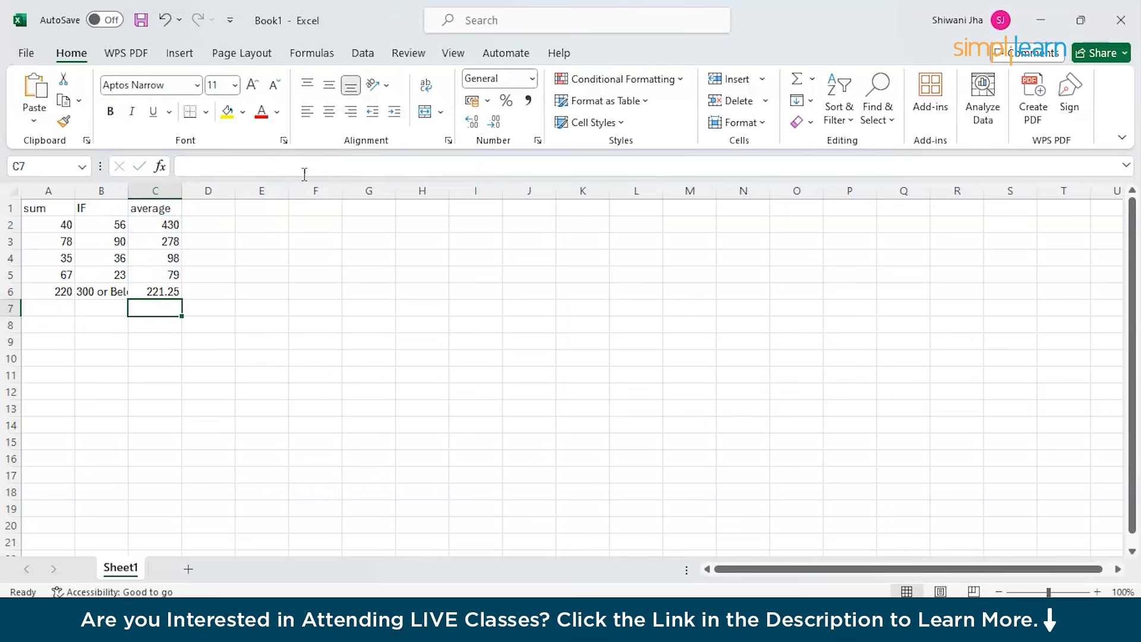
{"action": "left_click", "coordinate": [151, 292]}
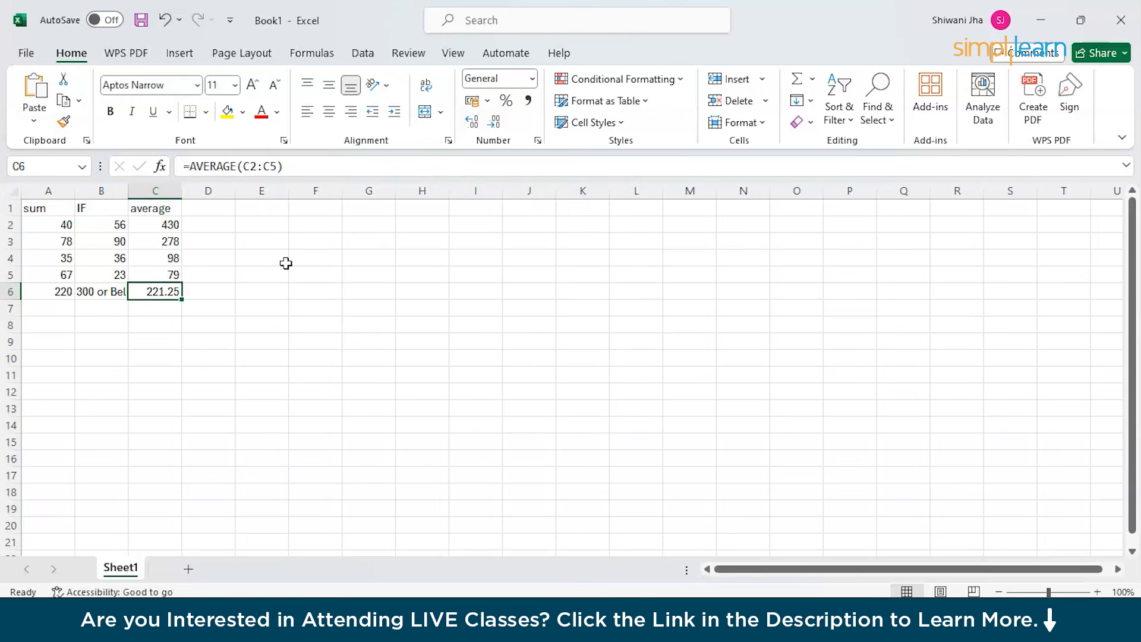
Add the MIN and MAX headings in D1 and E1.
{"action": "double_click", "coordinate": [199, 209]}
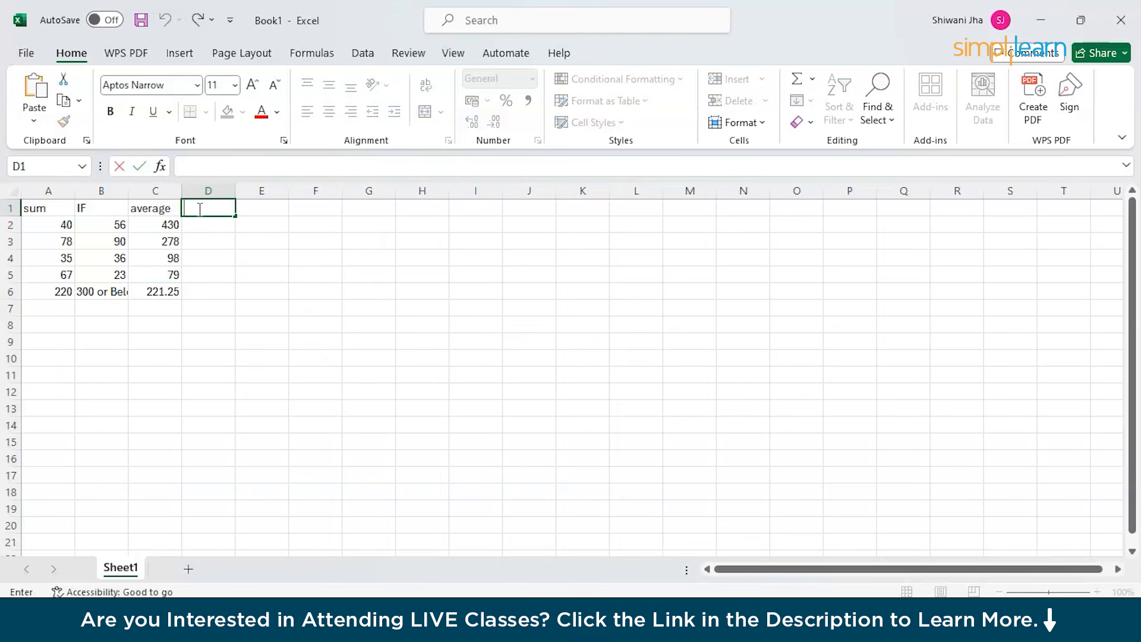
{"action": "type", "text": "MIN"}
{"action": "left_click", "coordinate": [239, 212]}
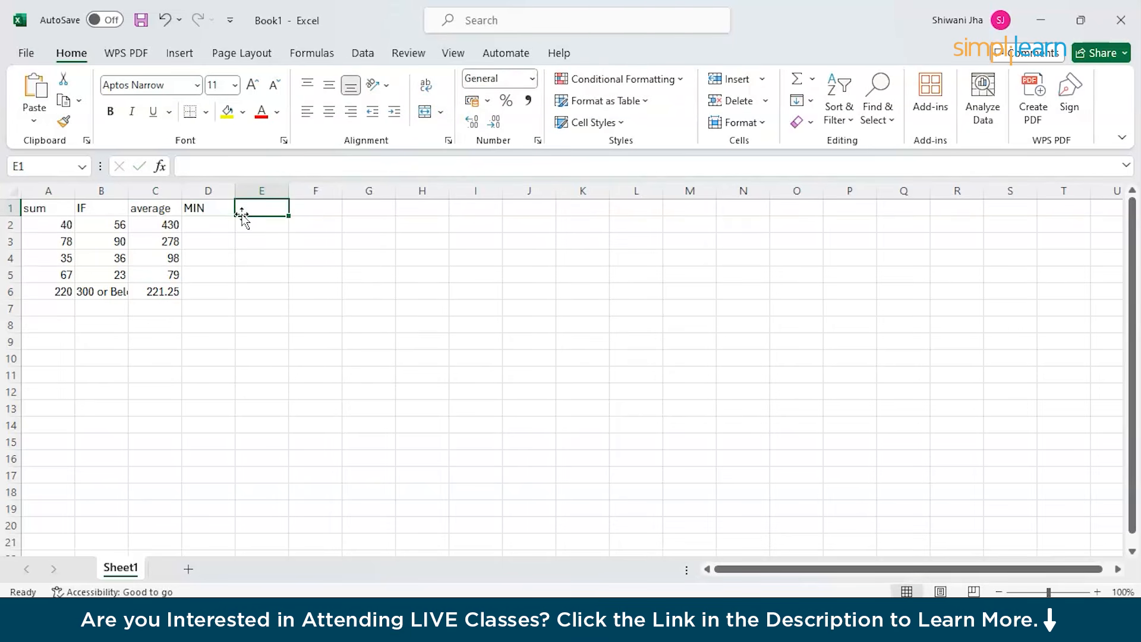
{"action": "type", "text": "MAX"}
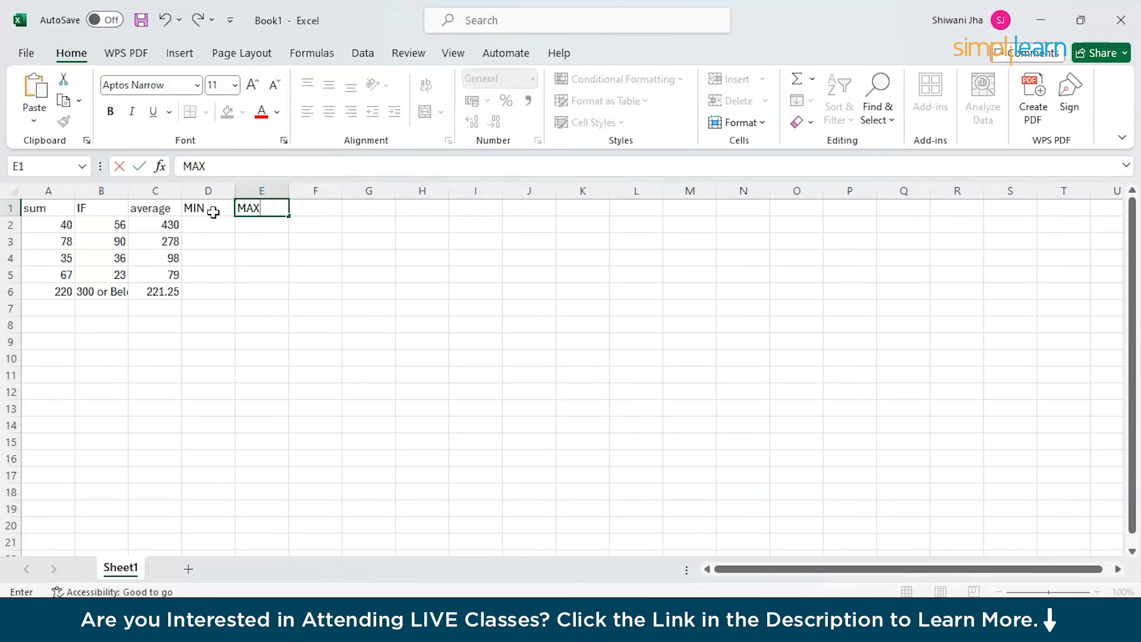
{"action": "left_click", "coordinate": [212, 229]}
Enter 500, 389, 200 and 198 in D2 through D5, fixing the 1987 typo.
{"action": "double_click", "coordinate": [212, 228]}
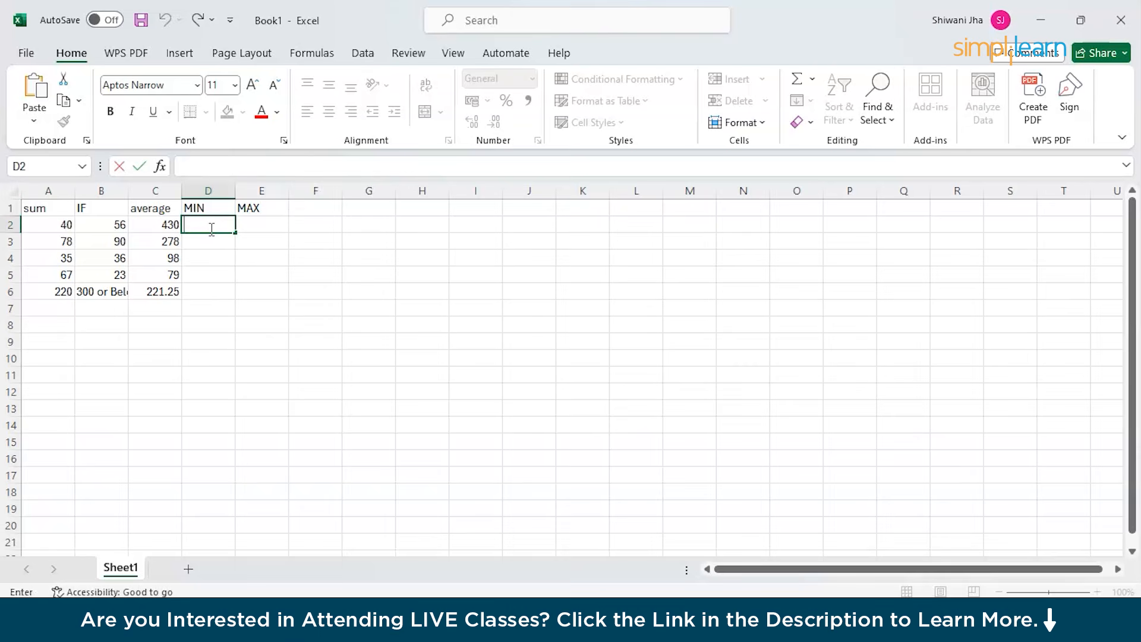
{"action": "type", "text": "500"}
{"action": "left_click", "coordinate": [210, 239]}
{"action": "double_click", "coordinate": [211, 239]}
{"action": "type", "text": "389"}
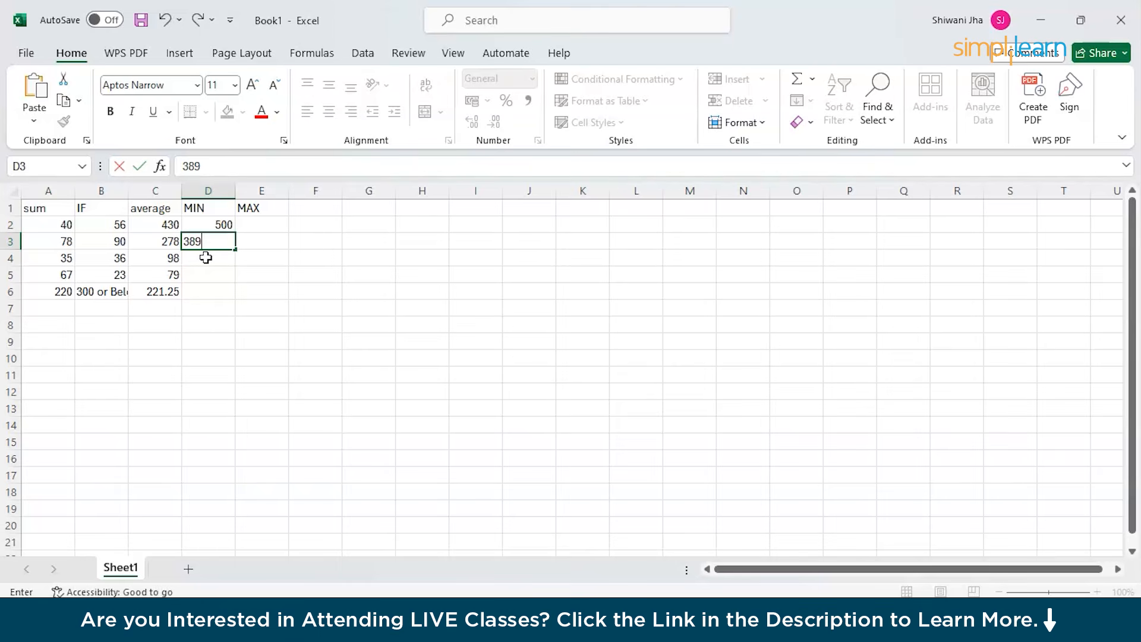
{"action": "double_click", "coordinate": [205, 258]}
{"action": "type", "text": "200"}
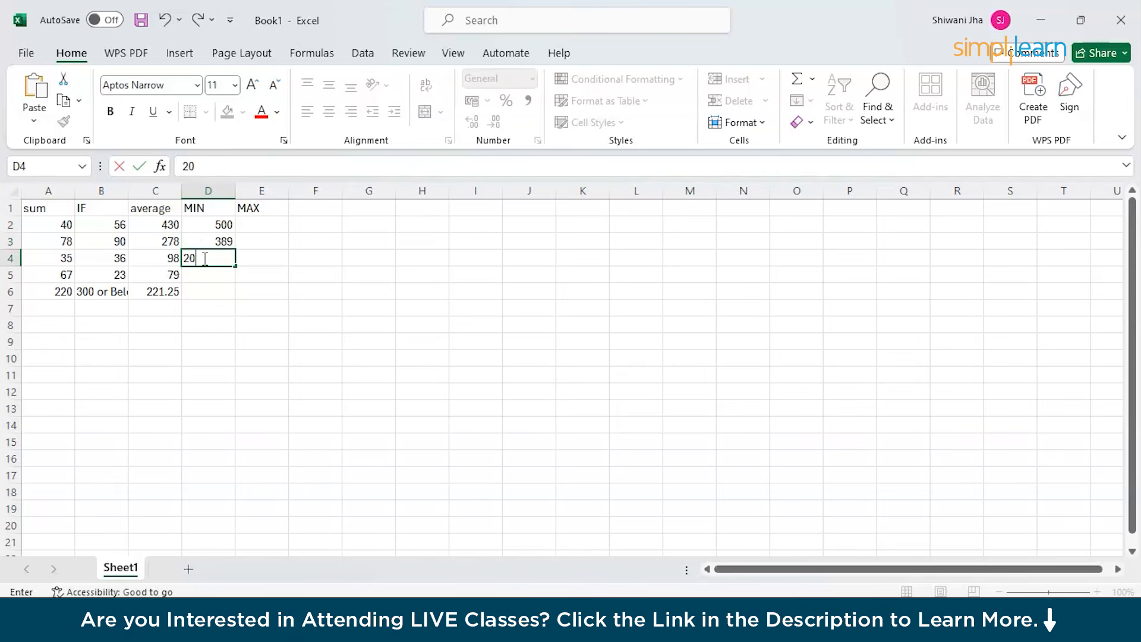
{"action": "type", "text": "1987"}
{"action": "key", "text": "BackSpace"}
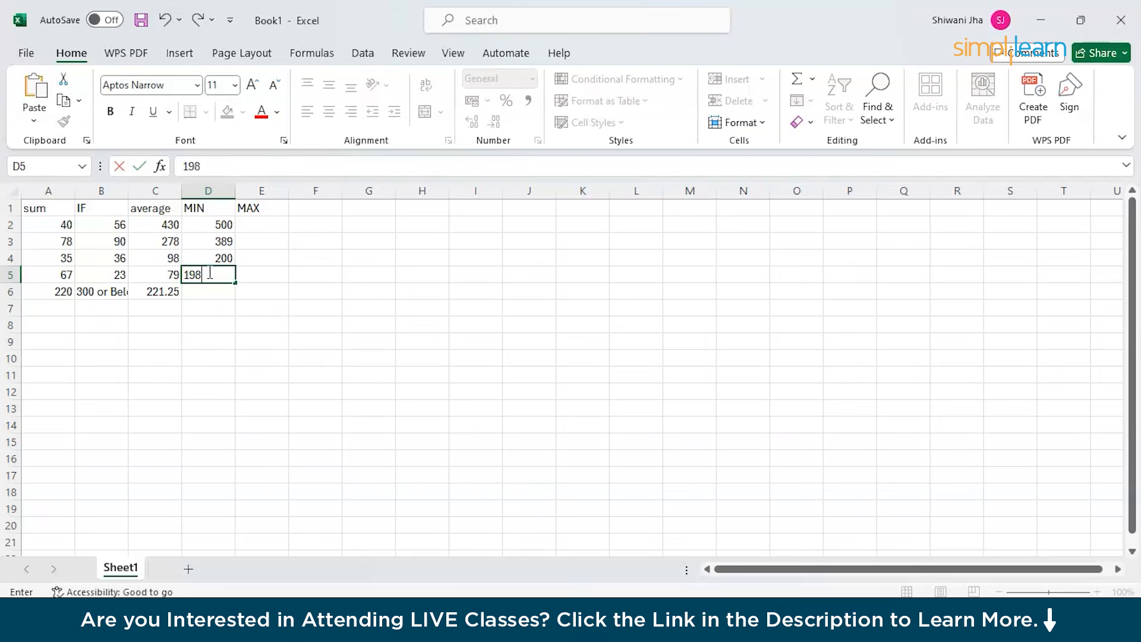
{"action": "left_click", "coordinate": [187, 296]}
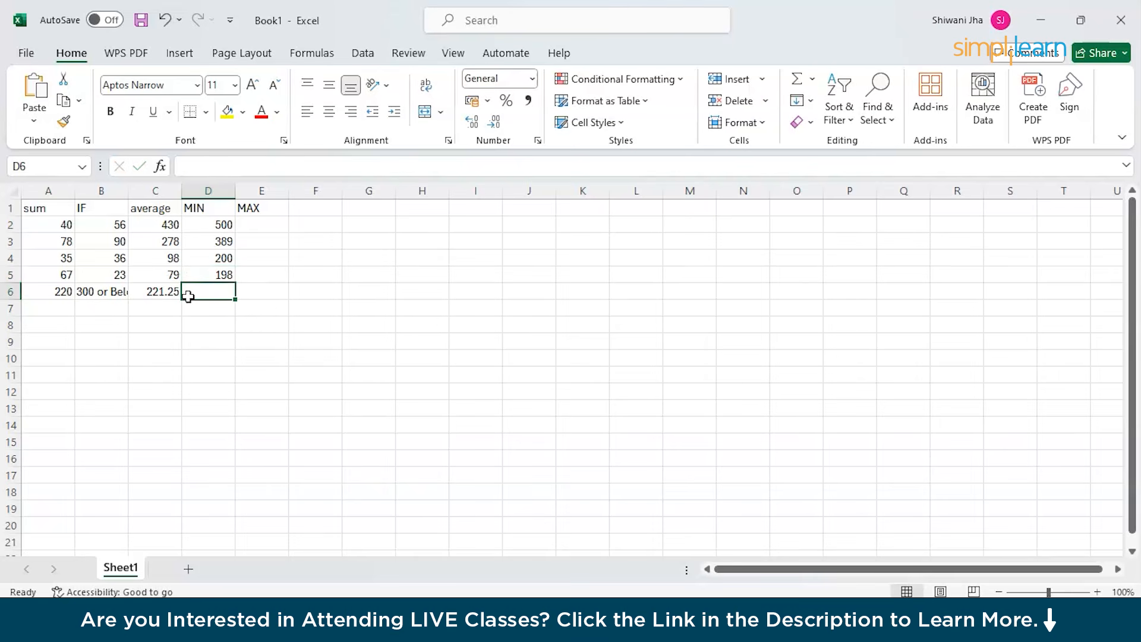
Enter =MIN(D2:D5) in D6 so it shows 198.
{"action": "left_click", "coordinate": [226, 166]}
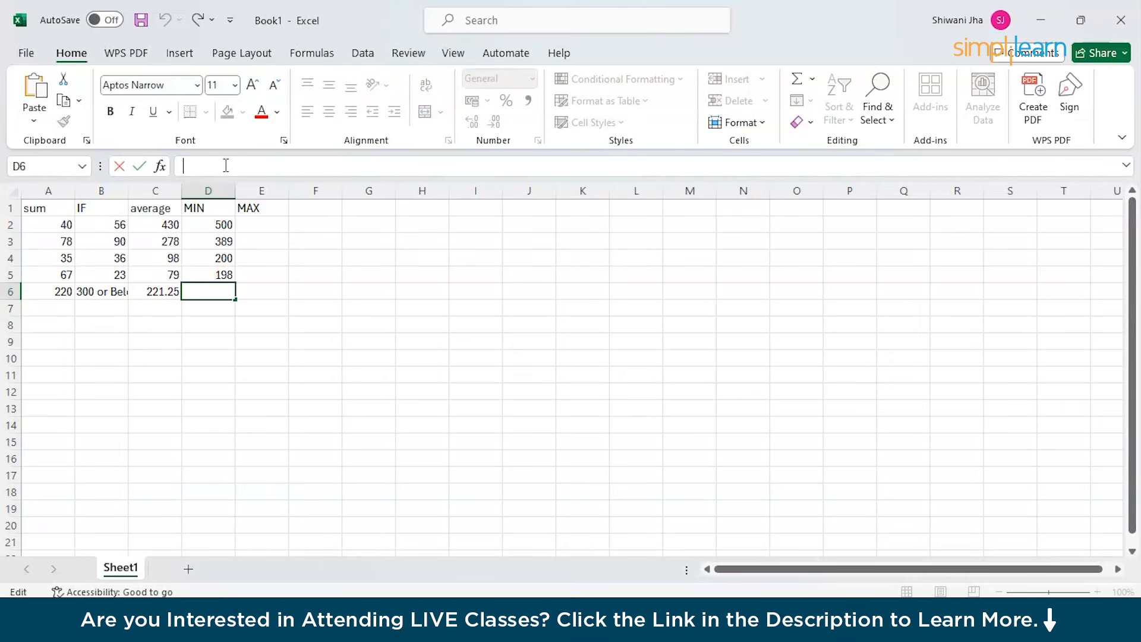
{"action": "type", "text": "+"}
{"action": "key", "text": "BackSpace"}
{"action": "type", "text": "="}
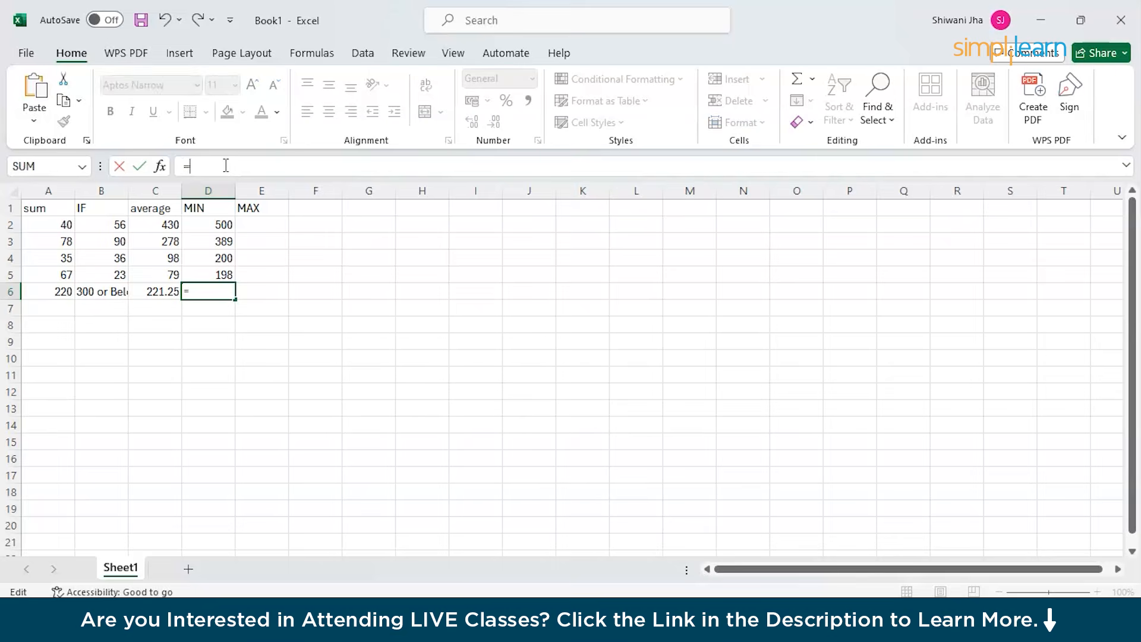
{"action": "type", "text": "MIN("}
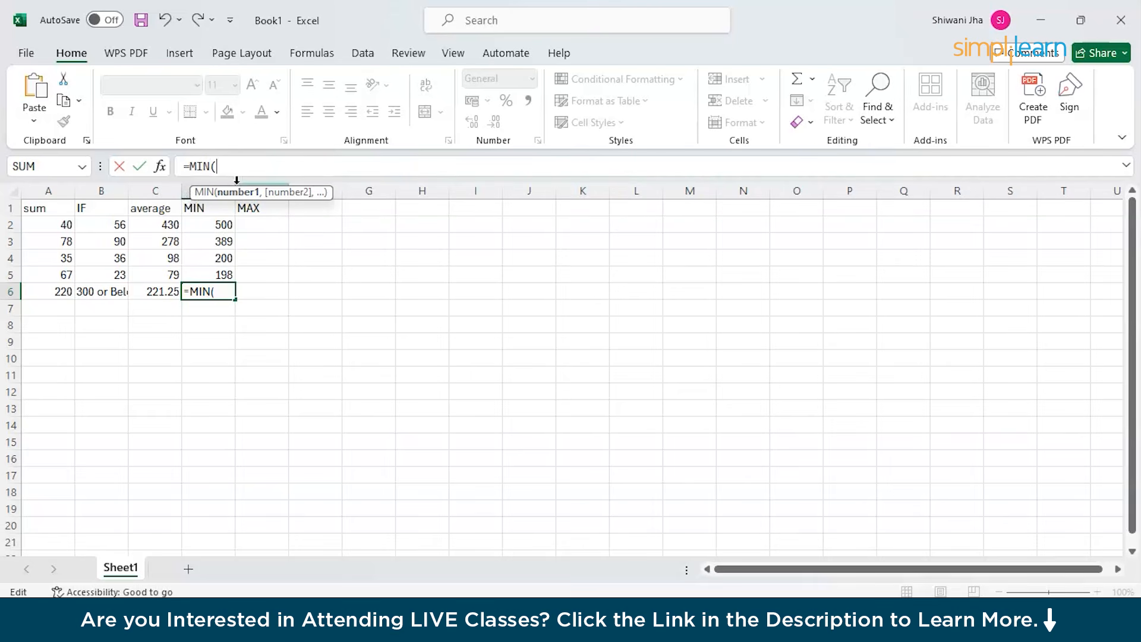
{"action": "type", "text": "D2"}
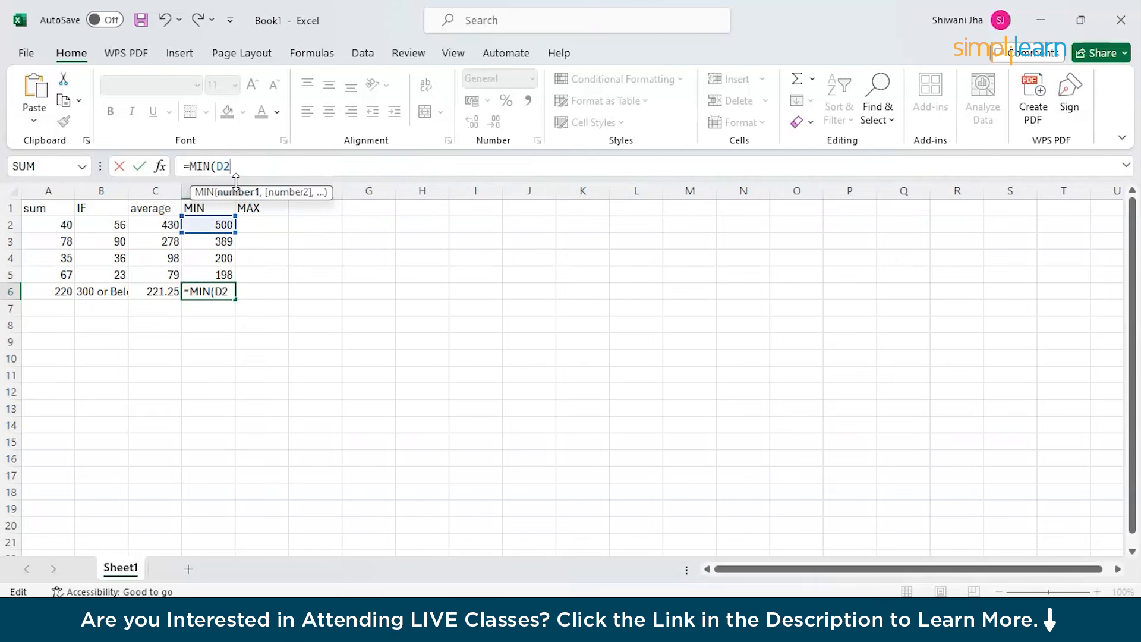
{"action": "type", "text": ":D5"}
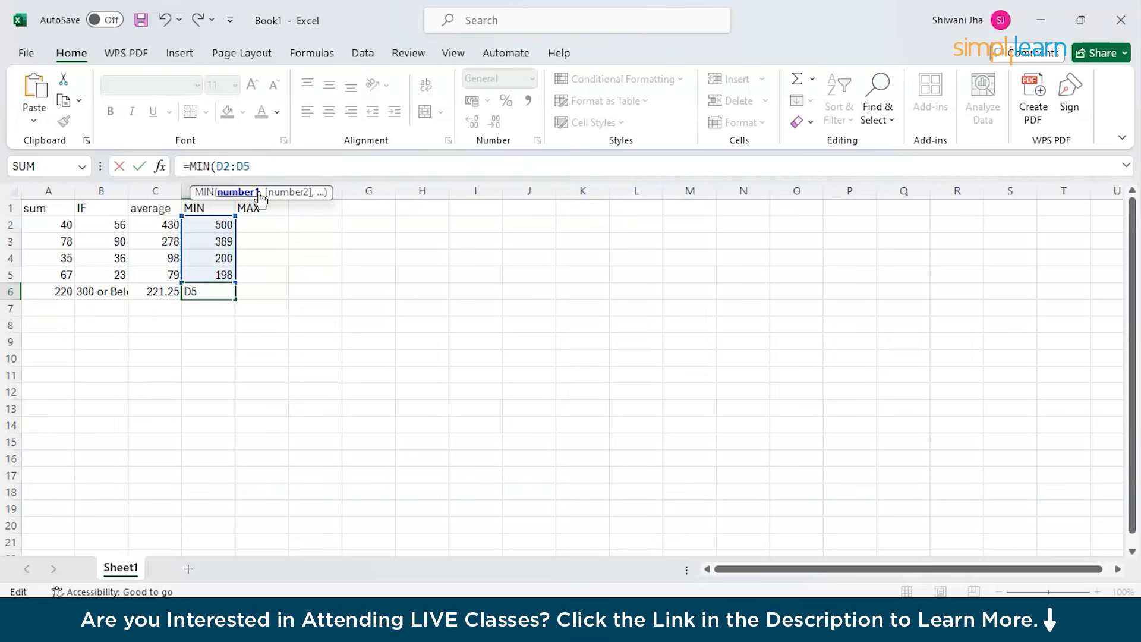
{"action": "type", "text": ")"}
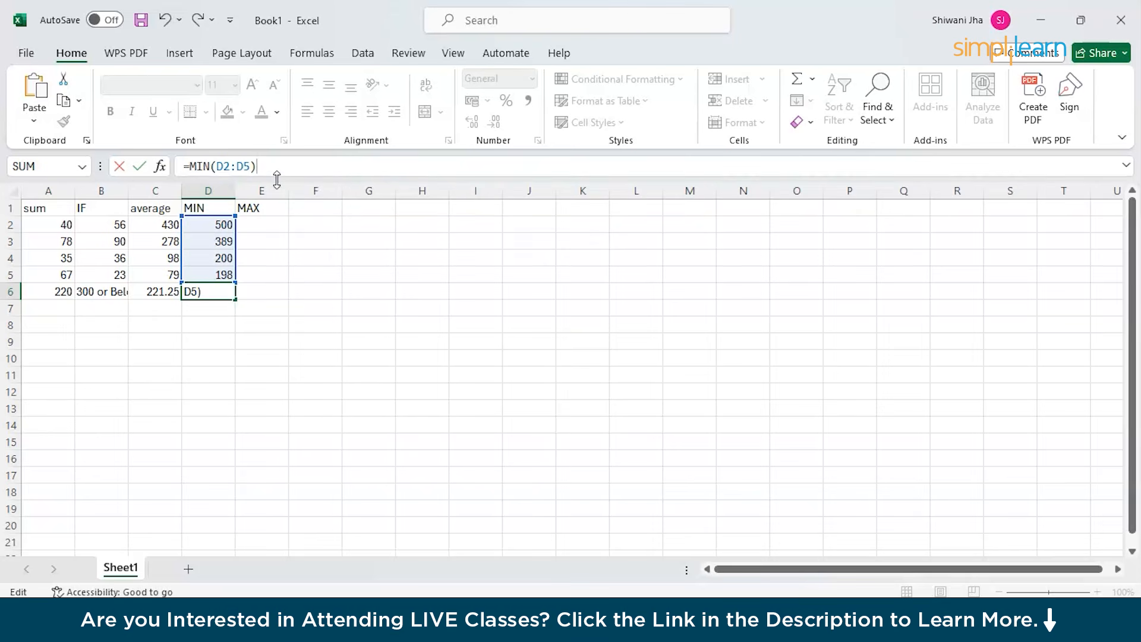
{"action": "key", "text": "Return"}
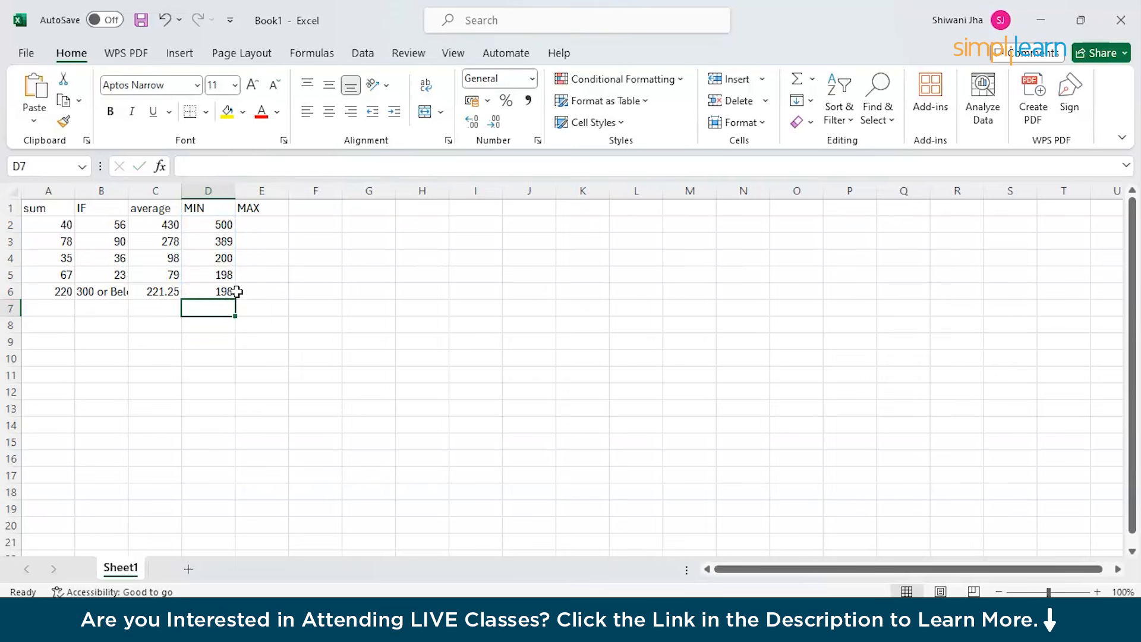
{"action": "double_click", "coordinate": [249, 222]}
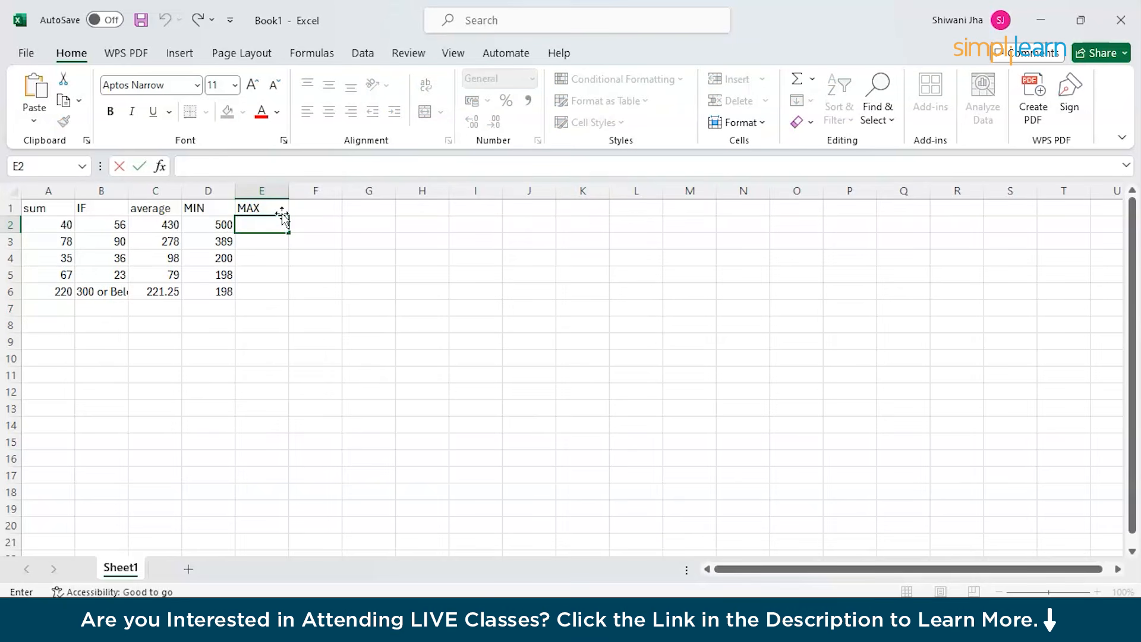
Type 800, 788, 12 and 8 into E2 through E5.
{"action": "type", "text": "800"}
{"action": "key", "text": "Return"}
{"action": "type", "text": "788"}
{"action": "key", "text": "Return"}
{"action": "type", "text": "12"}
{"action": "key", "text": "Return"}
{"action": "type", "text": "8"}
{"action": "key", "text": "Return"}
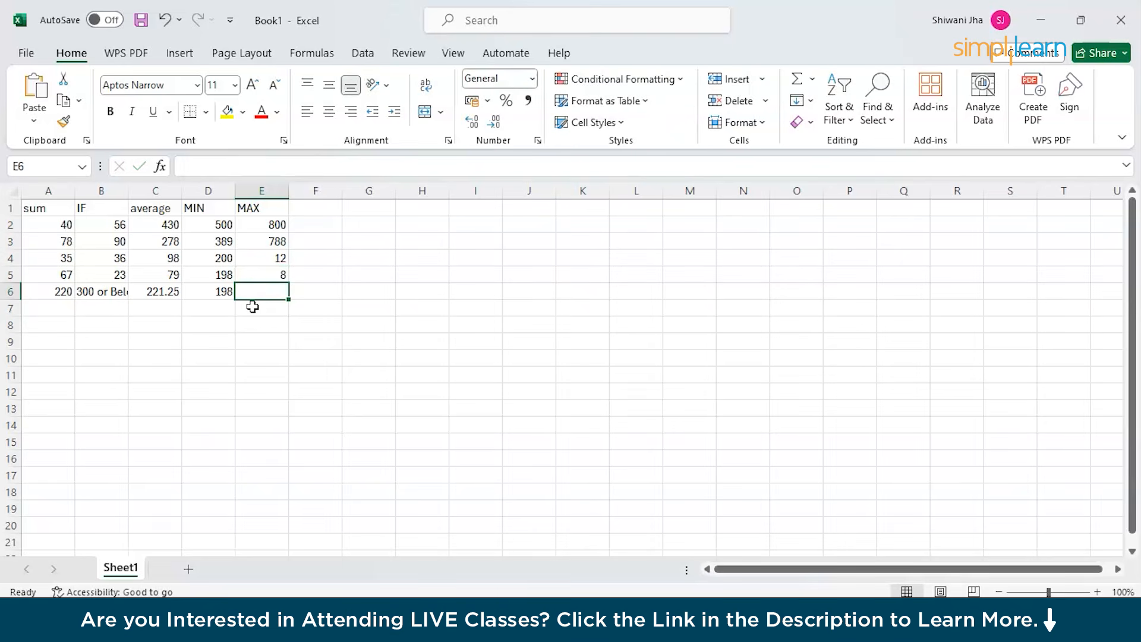
{"action": "left_click", "coordinate": [277, 164]}
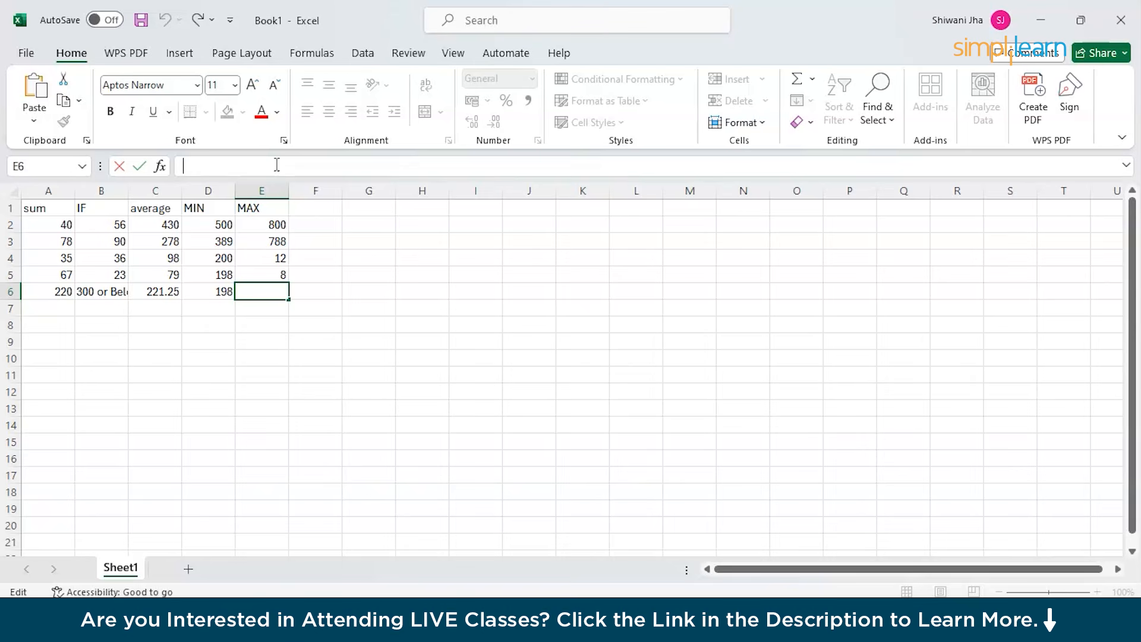
Start a MAX formula in E6, mistakenly picking G4 as its argument.
{"action": "type", "text": "="}
{"action": "key", "text": "BackSpace"}
{"action": "type", "text": "="}
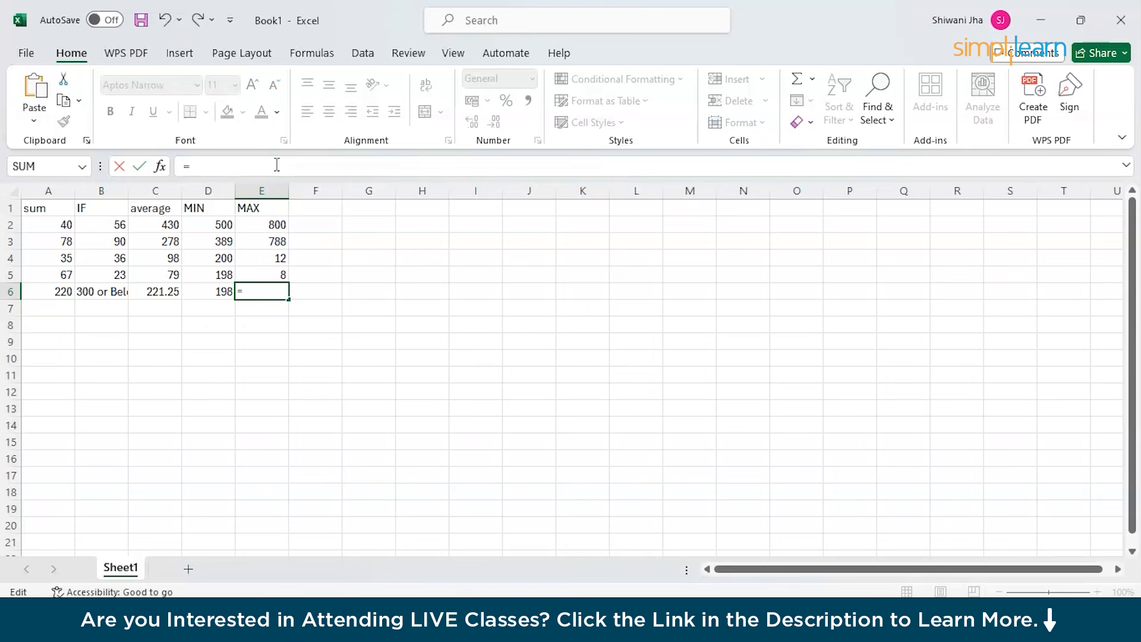
{"action": "type", "text": "MA"}
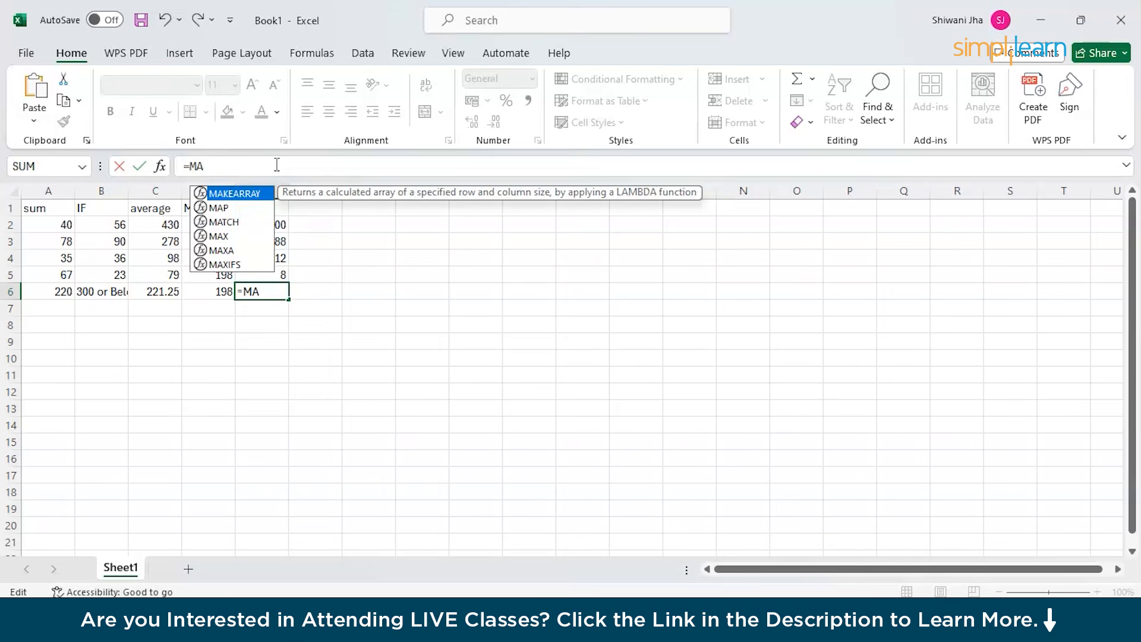
{"action": "type", "text": "X("}
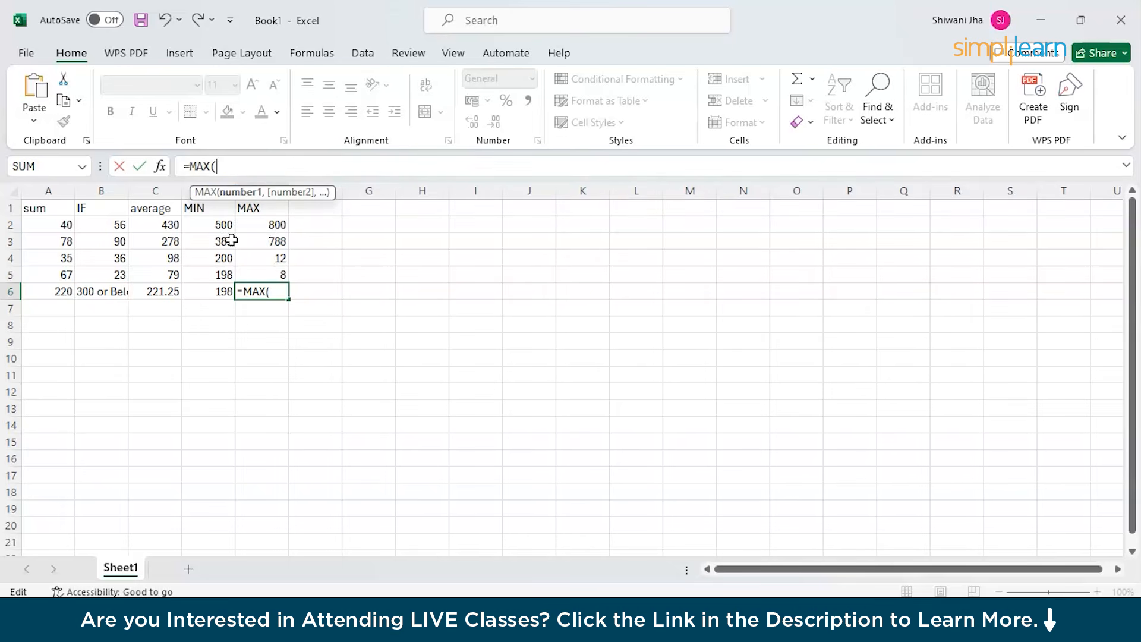
{"action": "scroll", "coordinate": [305, 309], "scroll_direction": "down", "scroll_amount": 2}
{"action": "scroll", "coordinate": [305, 309], "scroll_direction": "up", "scroll_amount": 3}
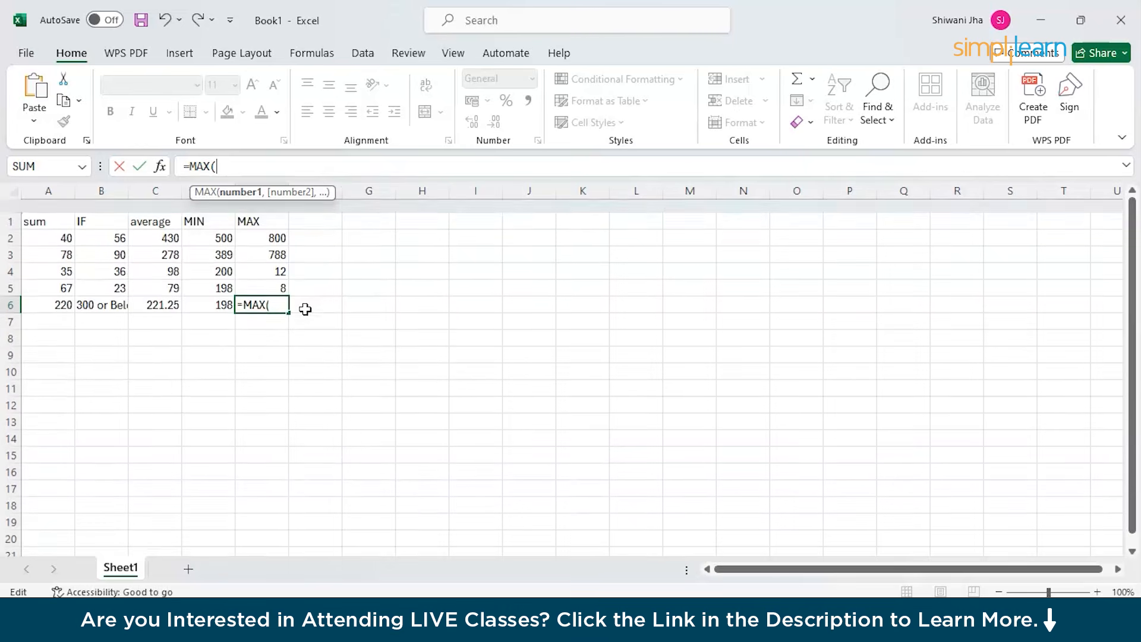
{"action": "left_click", "coordinate": [369, 258]}
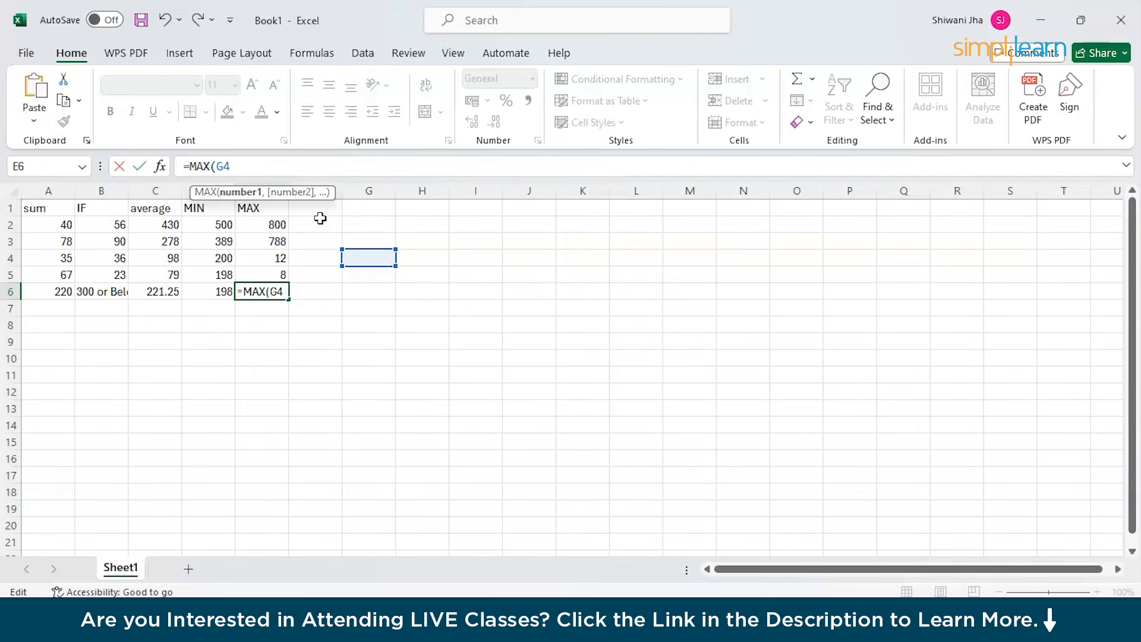
Correct the E6 formula to =MAX(E2:E5) so it shows 800.
{"action": "left_click", "coordinate": [261, 218]}
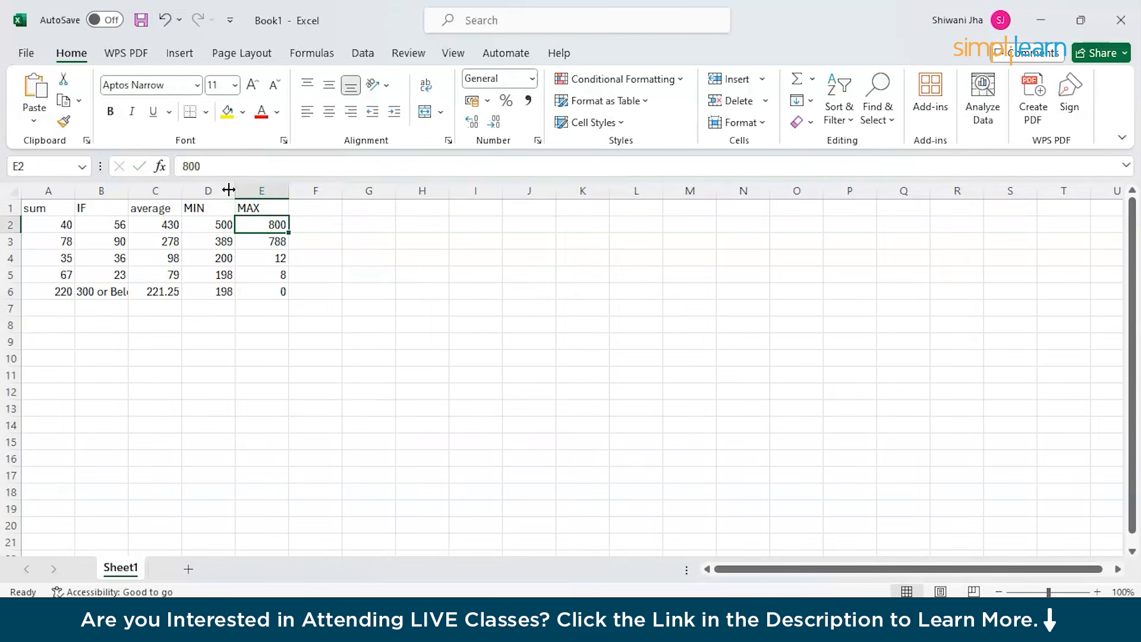
{"action": "left_click", "coordinate": [234, 166]}
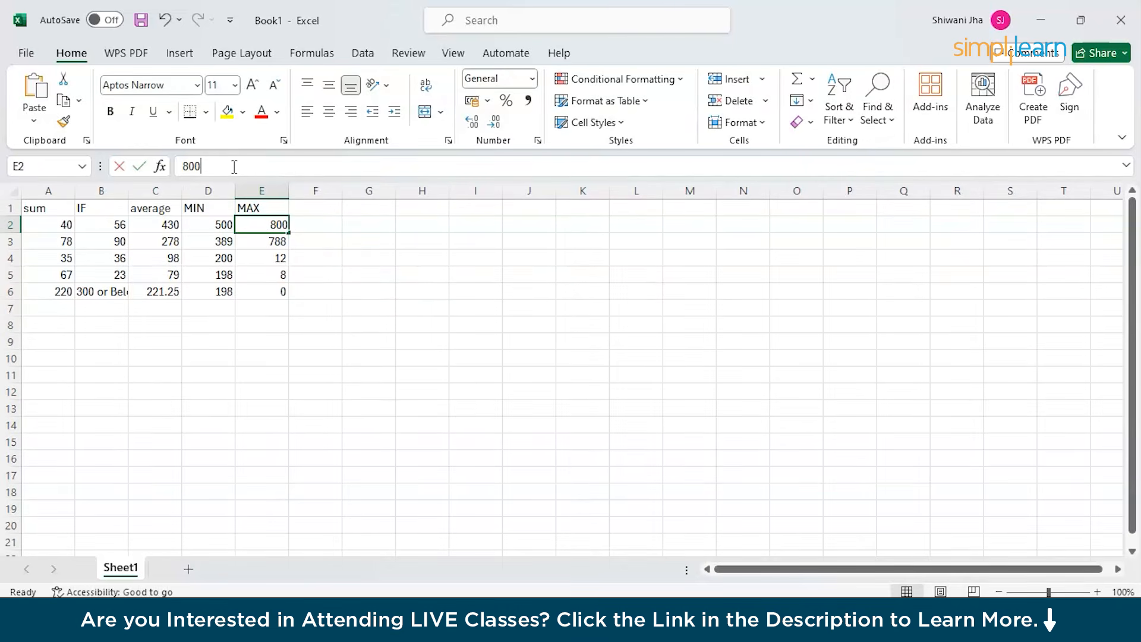
{"action": "left_click", "coordinate": [261, 295]}
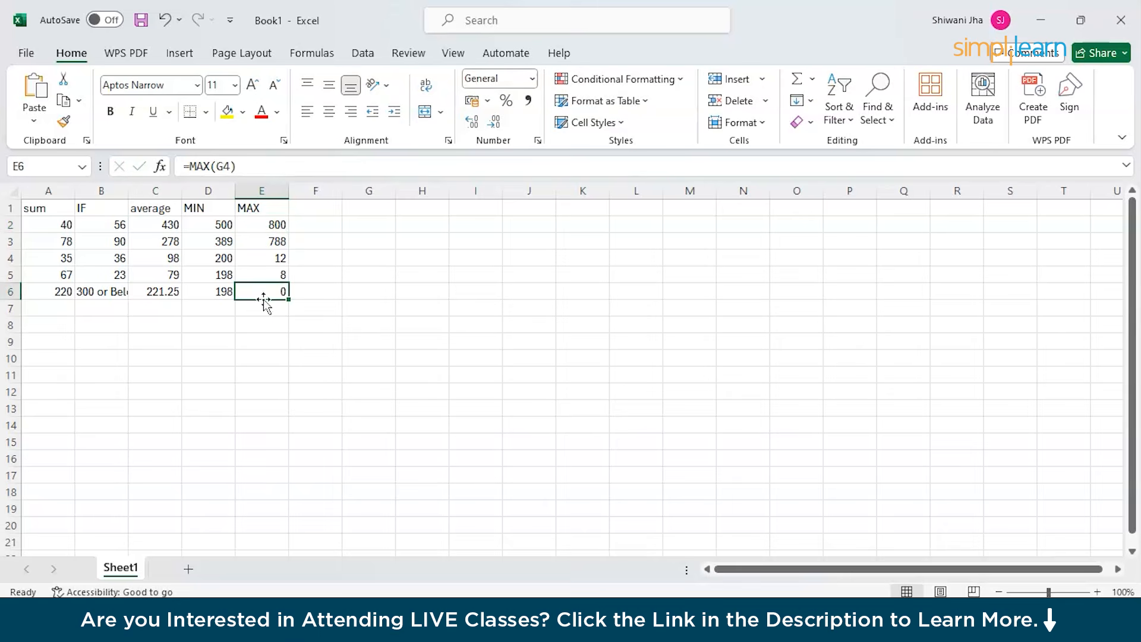
{"action": "left_click", "coordinate": [230, 166]}
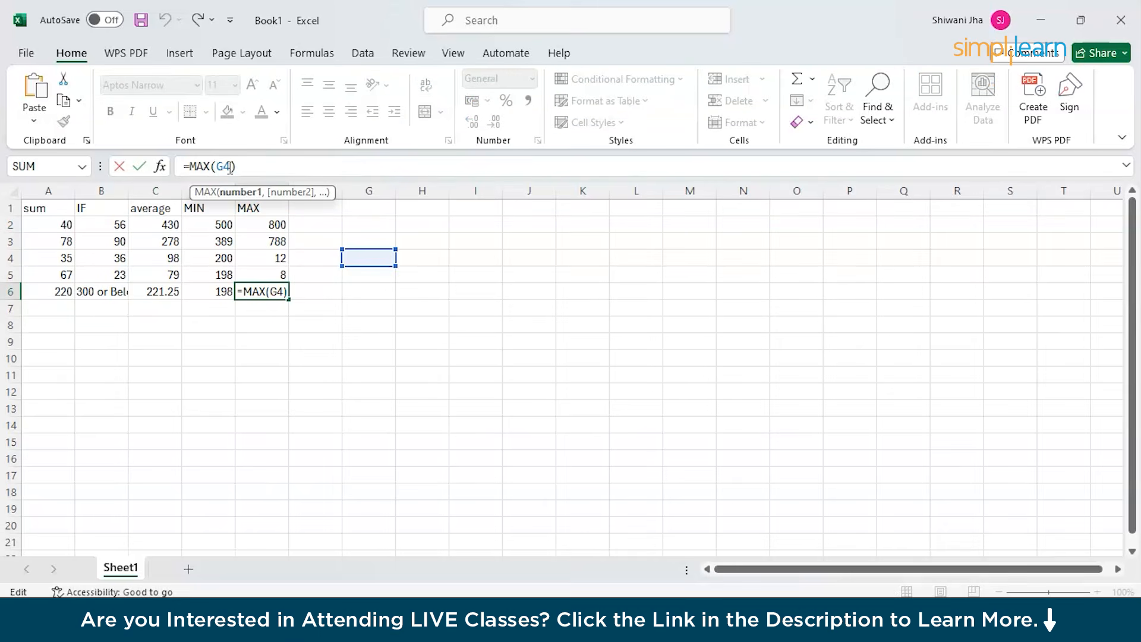
{"action": "key", "text": "BackSpace"}
{"action": "key", "text": "BackSpace"}
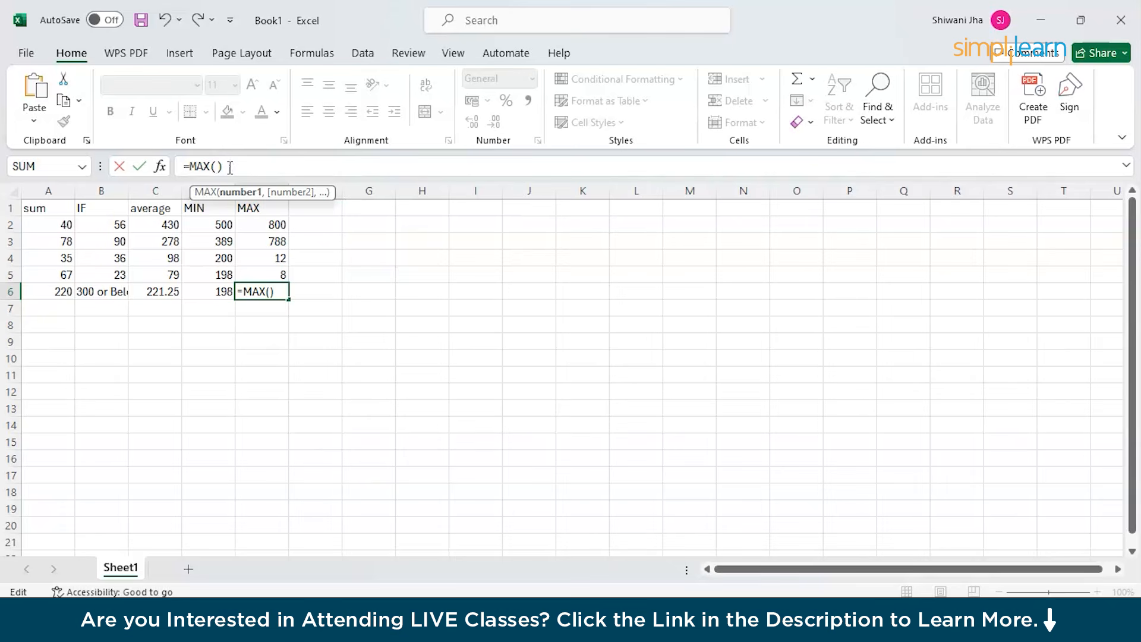
{"action": "type", "text": "e@E"}
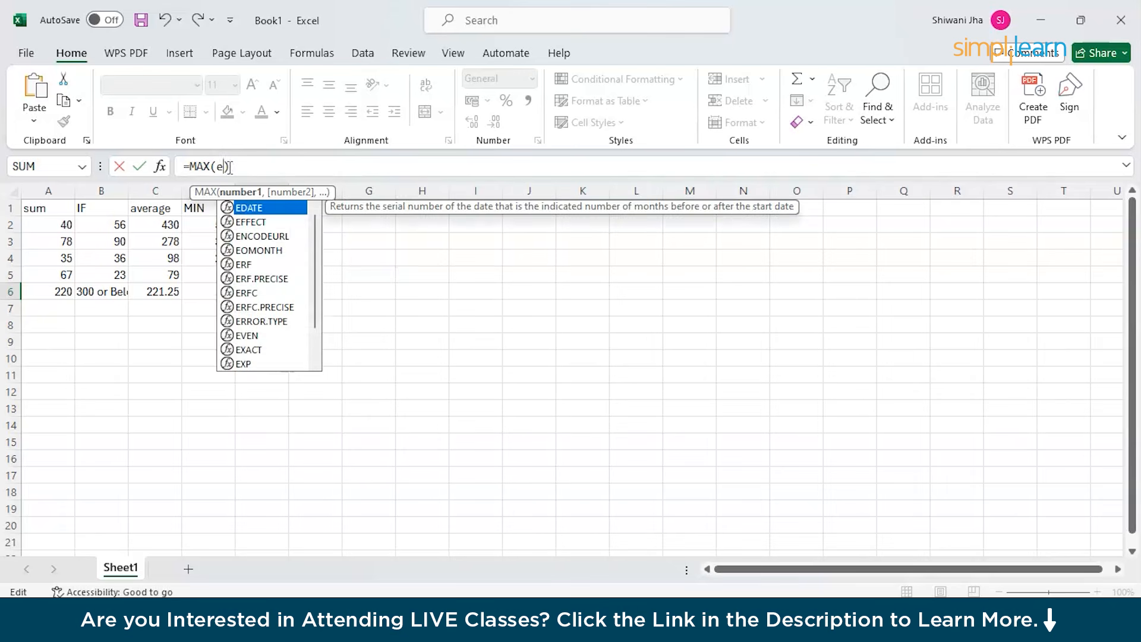
{"action": "key", "text": "BackSpace"}
{"action": "key", "text": "BackSpace"}
{"action": "key", "text": "BackSpace"}
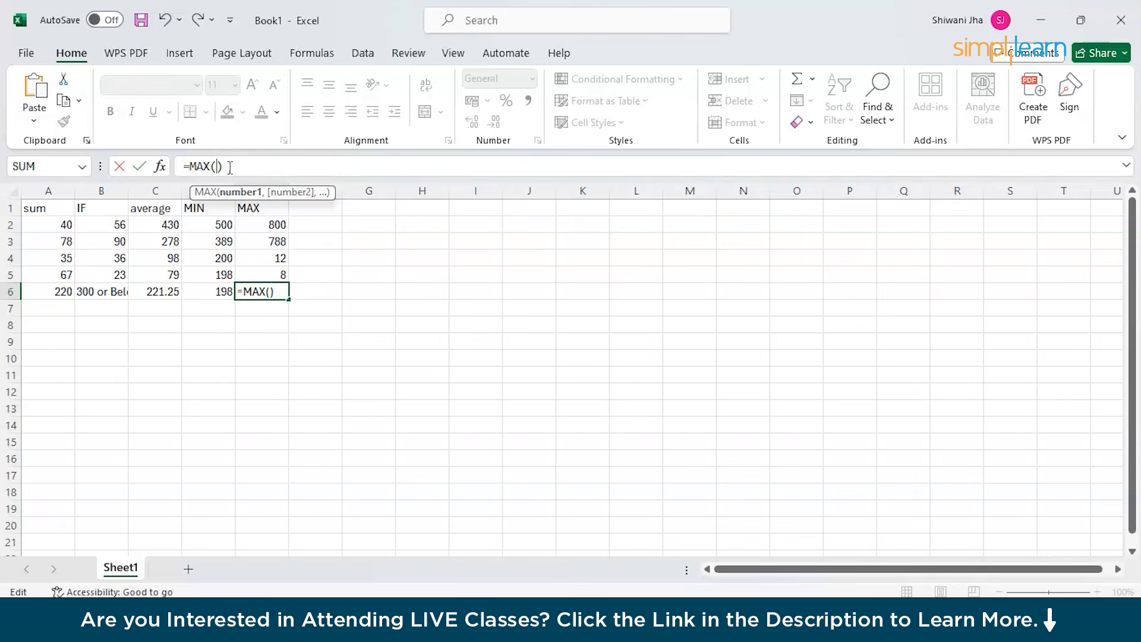
{"action": "type", "text": "E"}
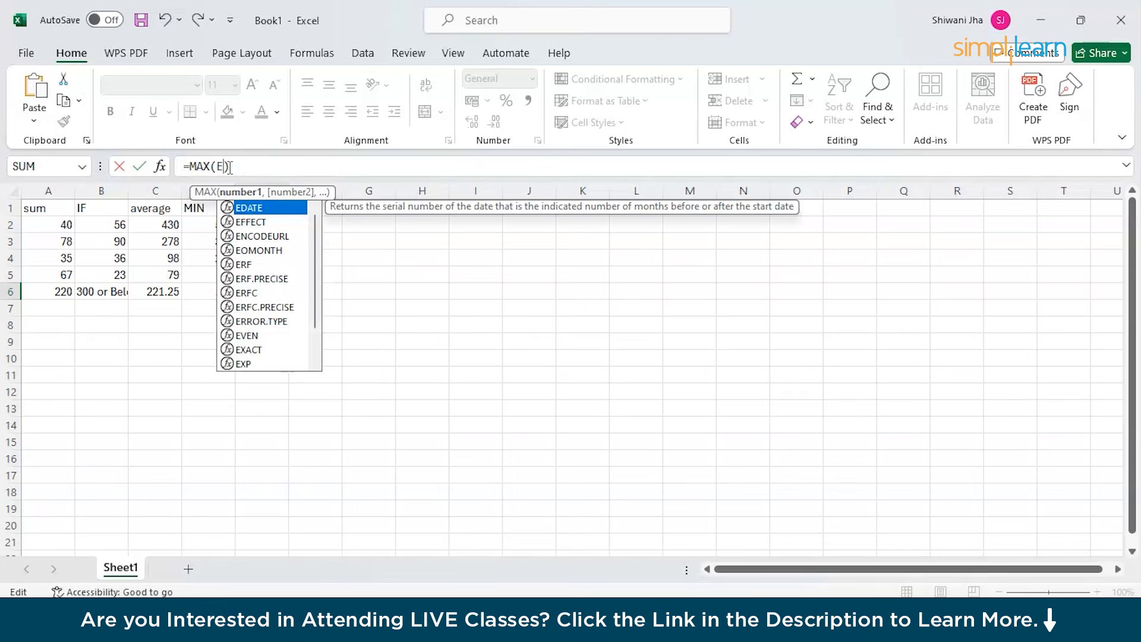
{"action": "type", "text": "2:"}
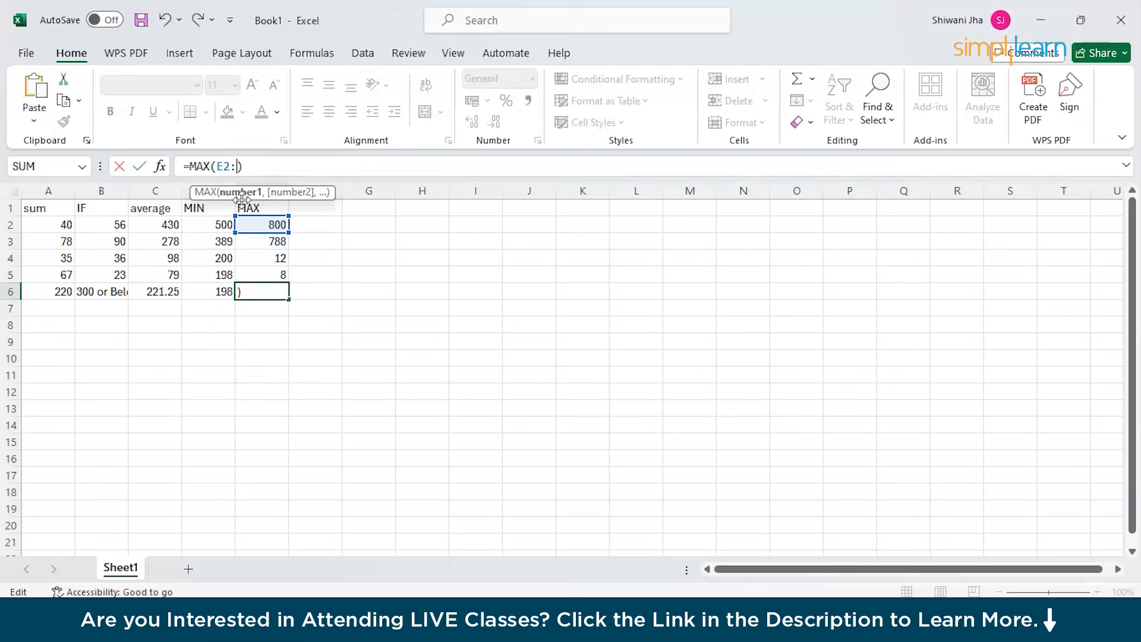
{"action": "type", "text": "E5"}
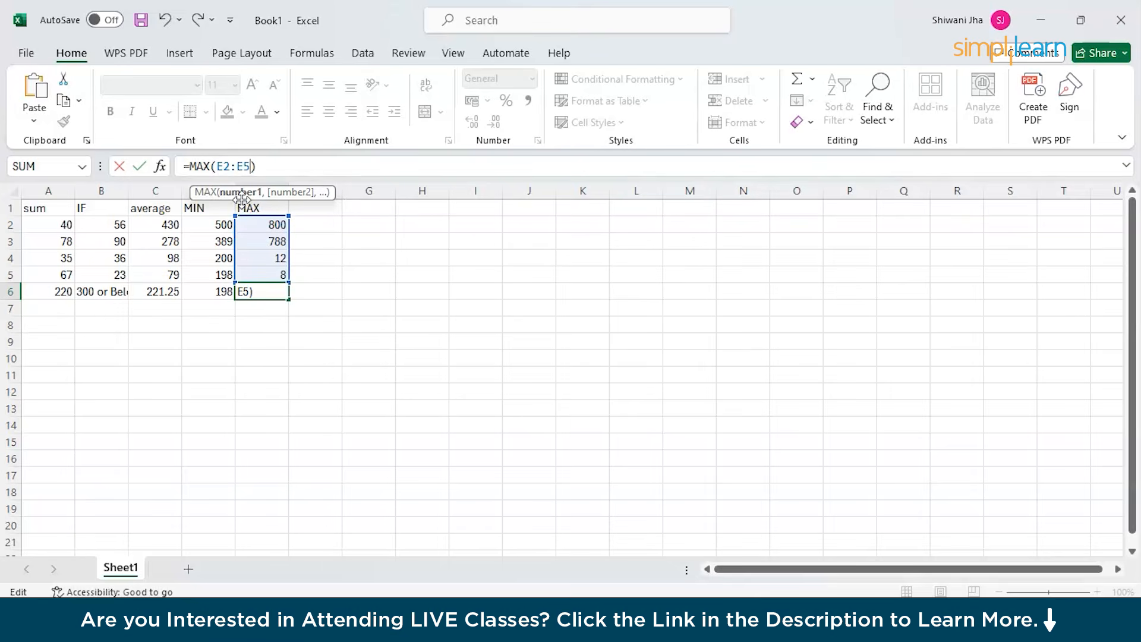
{"action": "key", "text": "Return"}
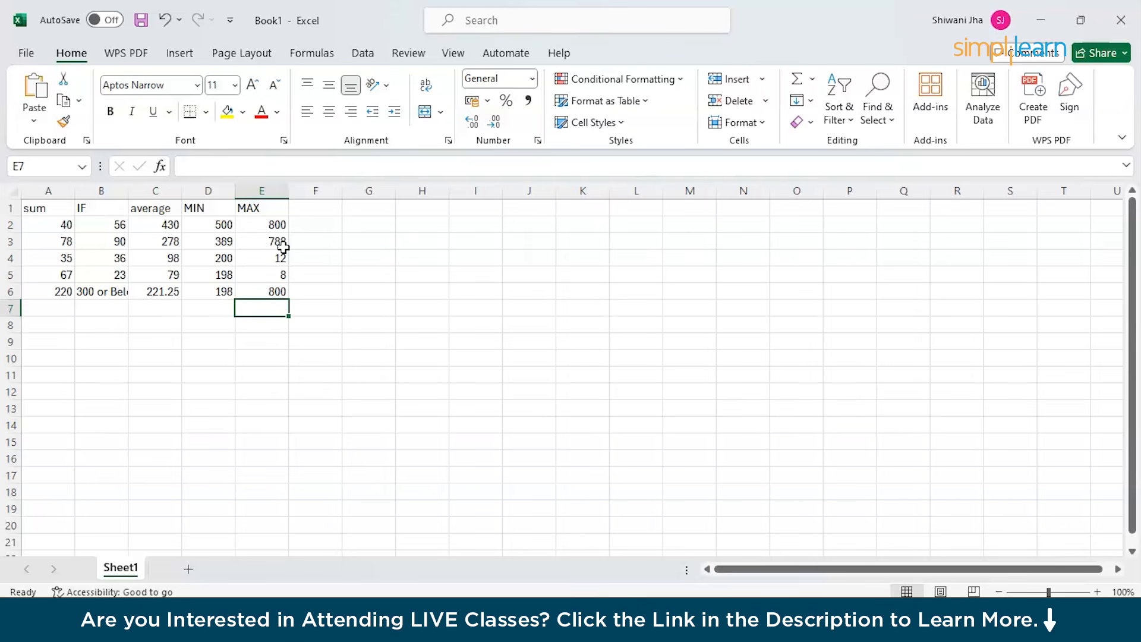
Type the TRIM heading in F1.
{"action": "left_click", "coordinate": [320, 211]}
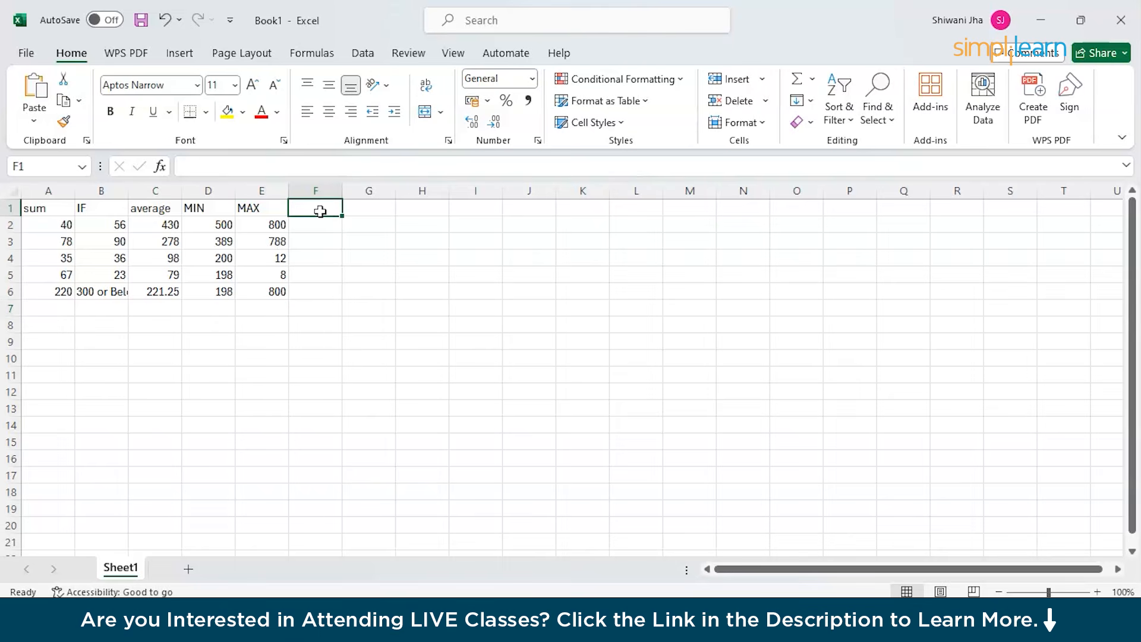
{"action": "double_click", "coordinate": [320, 211]}
{"action": "type", "text": "TRIM"}
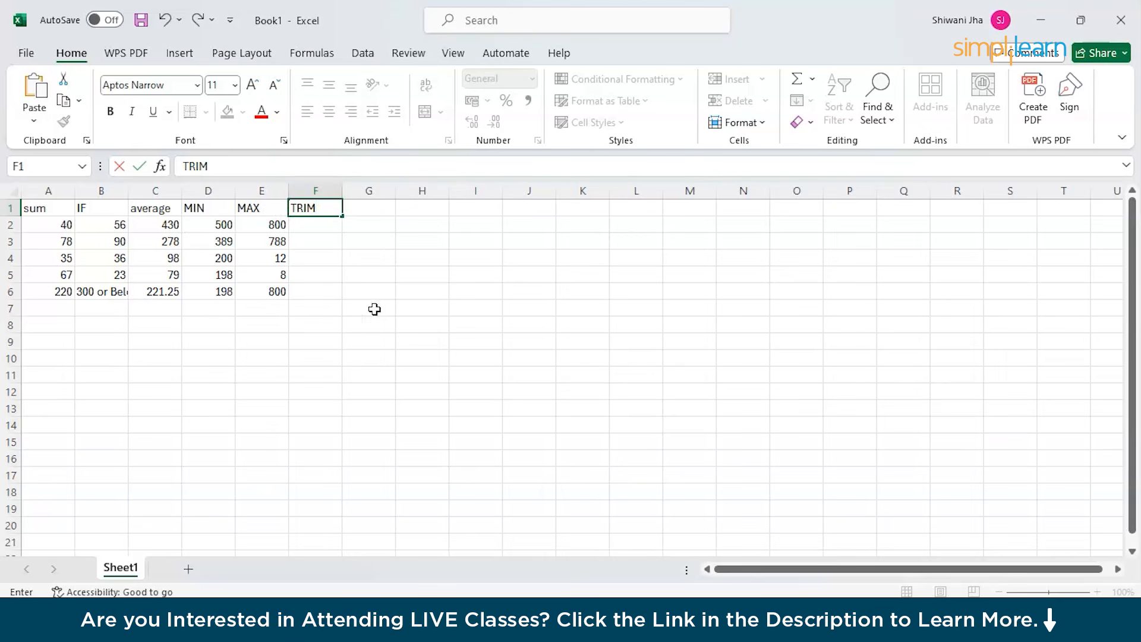
{"action": "left_click", "coordinate": [313, 224]}
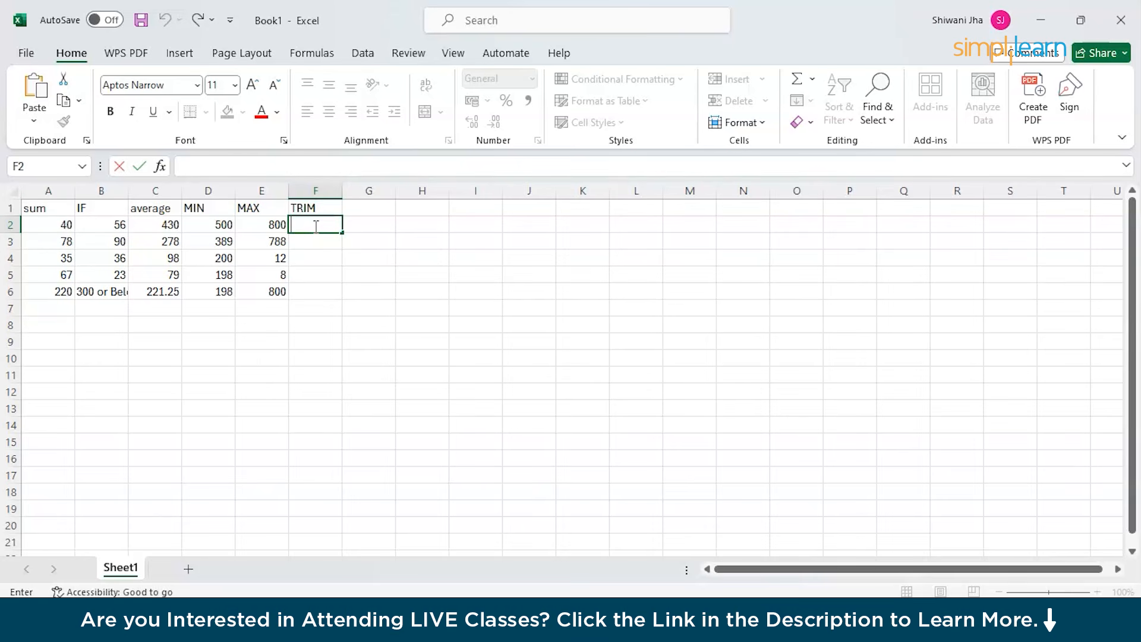
Enter 'Hello Everyone' with extra spaces between the words in F2.
{"action": "type", "text": "Hello   Eve"}
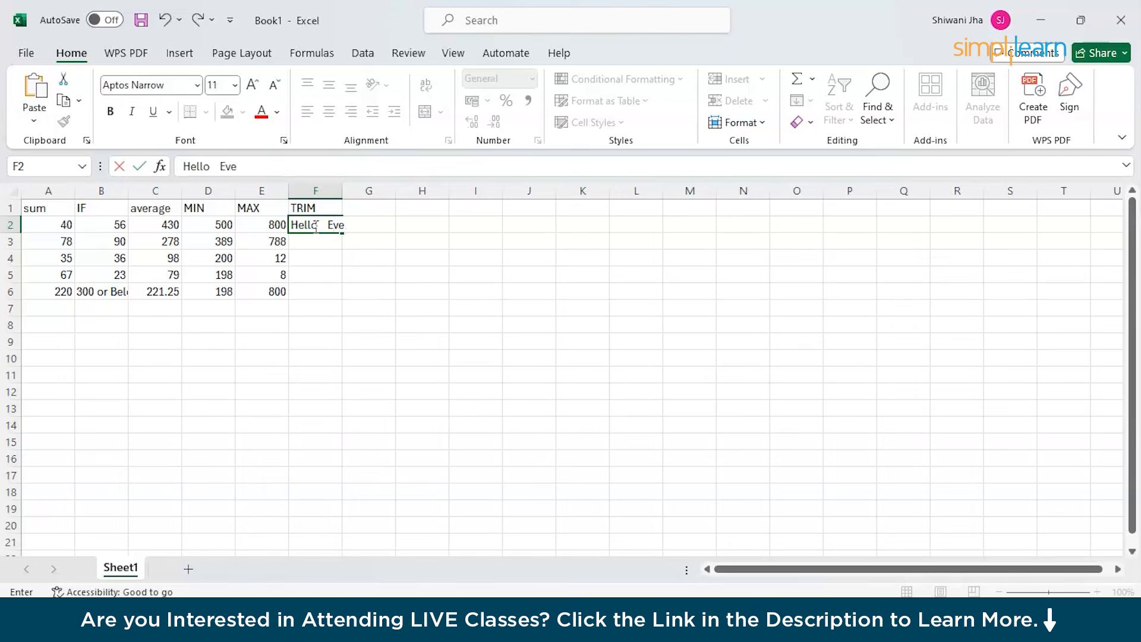
{"action": "type", "text": "ryone"}
{"action": "left_click", "coordinate": [312, 296]}
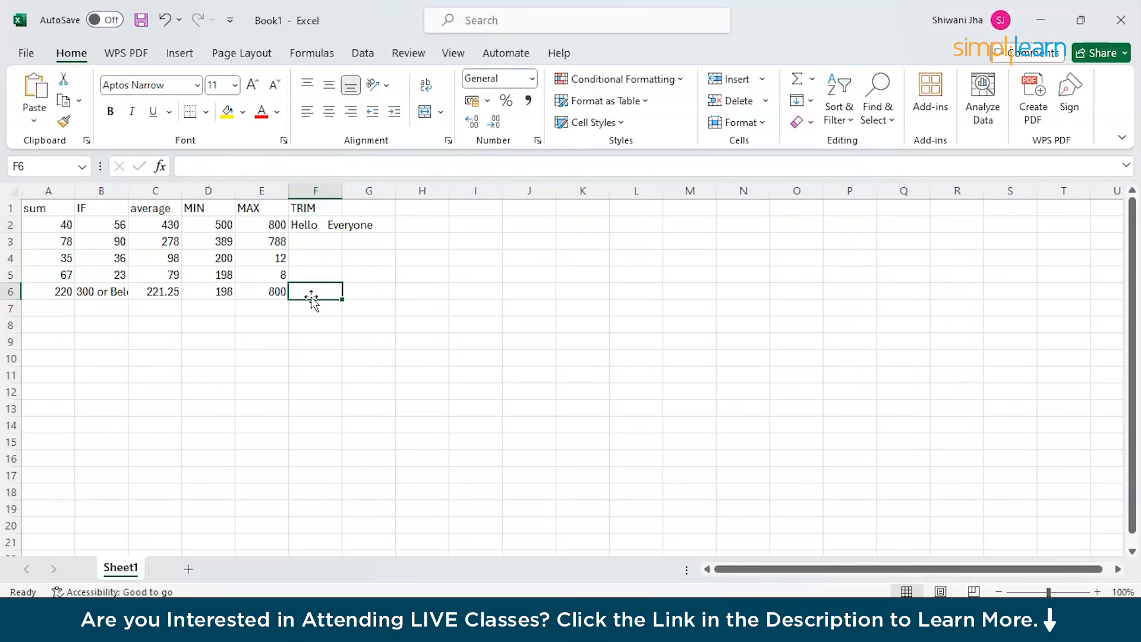
{"action": "left_click", "coordinate": [366, 230]}
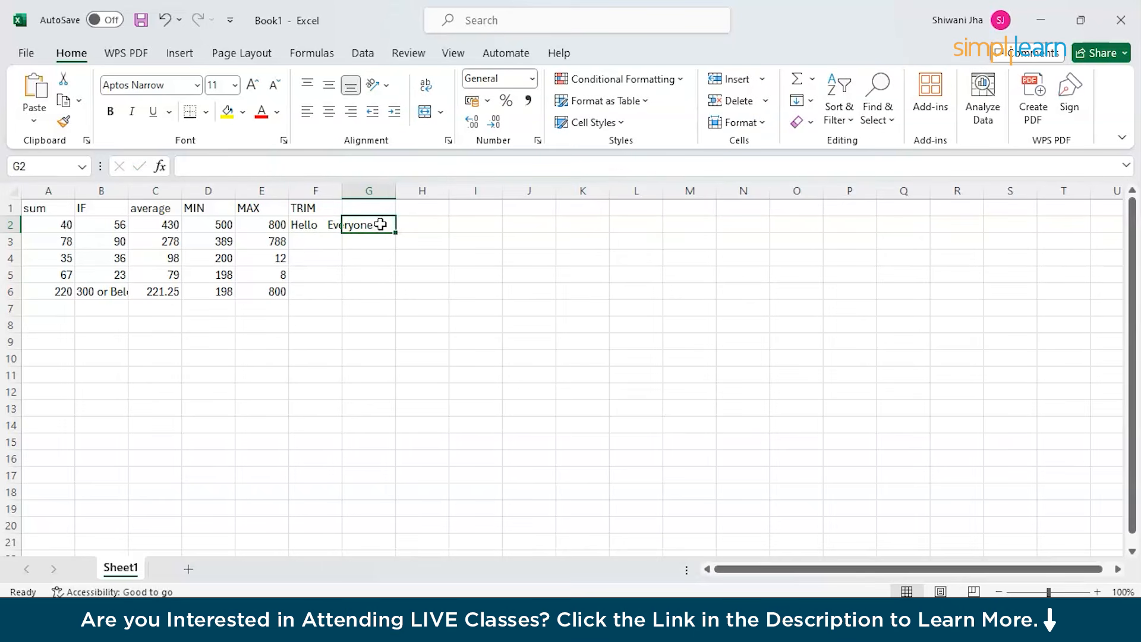
{"action": "double_click", "coordinate": [322, 295]}
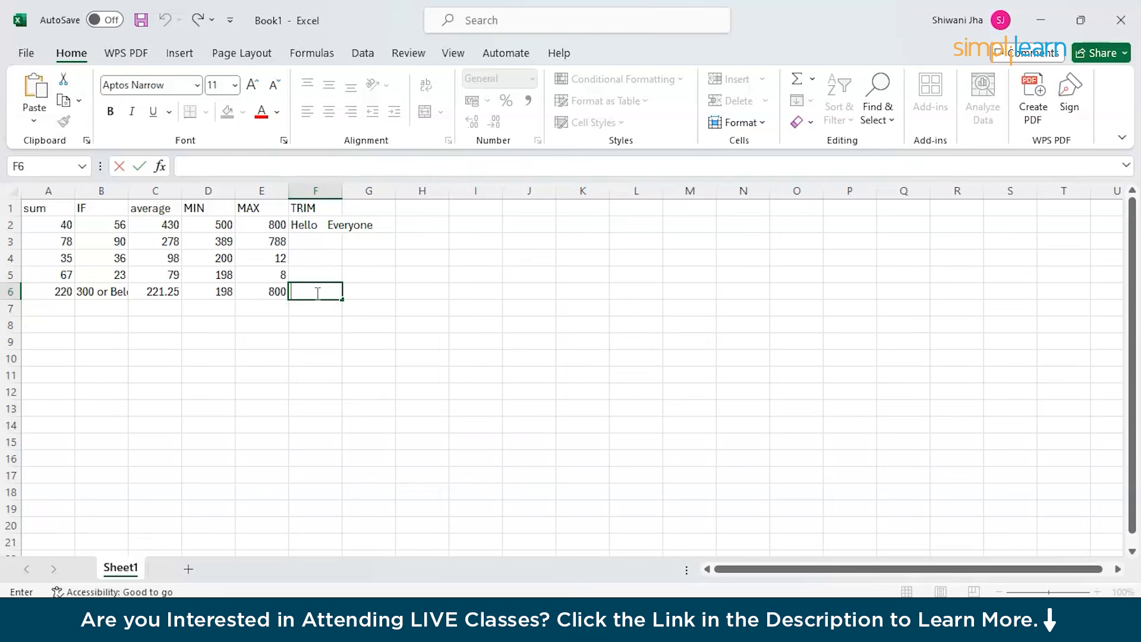
Enter =TRIM(F2) in F6 so it shows 'Hello Everyone' without extra spaces.
{"action": "left_click", "coordinate": [246, 165]}
{"action": "type", "text": "+"}
{"action": "key", "text": "BackSpace"}
{"action": "type", "text": "=TRIM"}
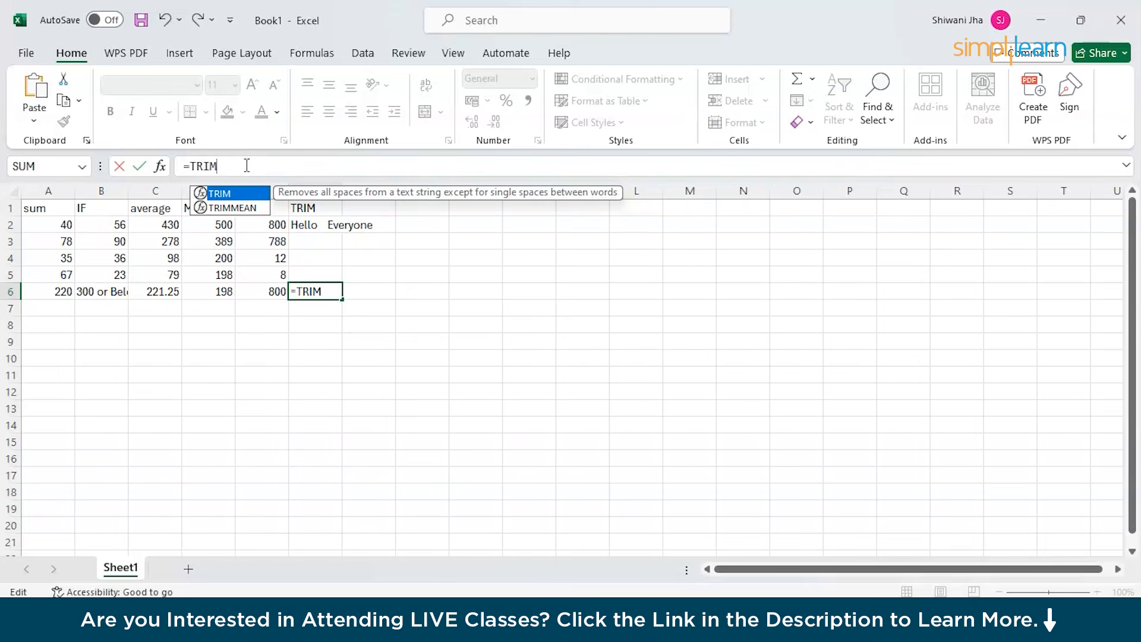
{"action": "type", "text": "("}
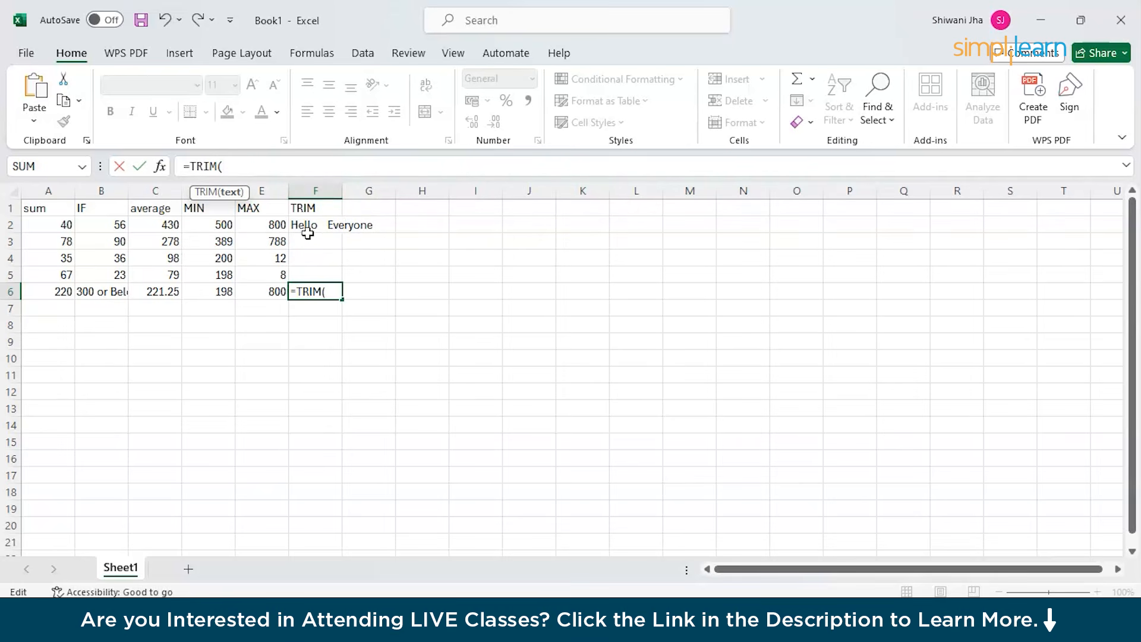
{"action": "type", "text": "2)"}
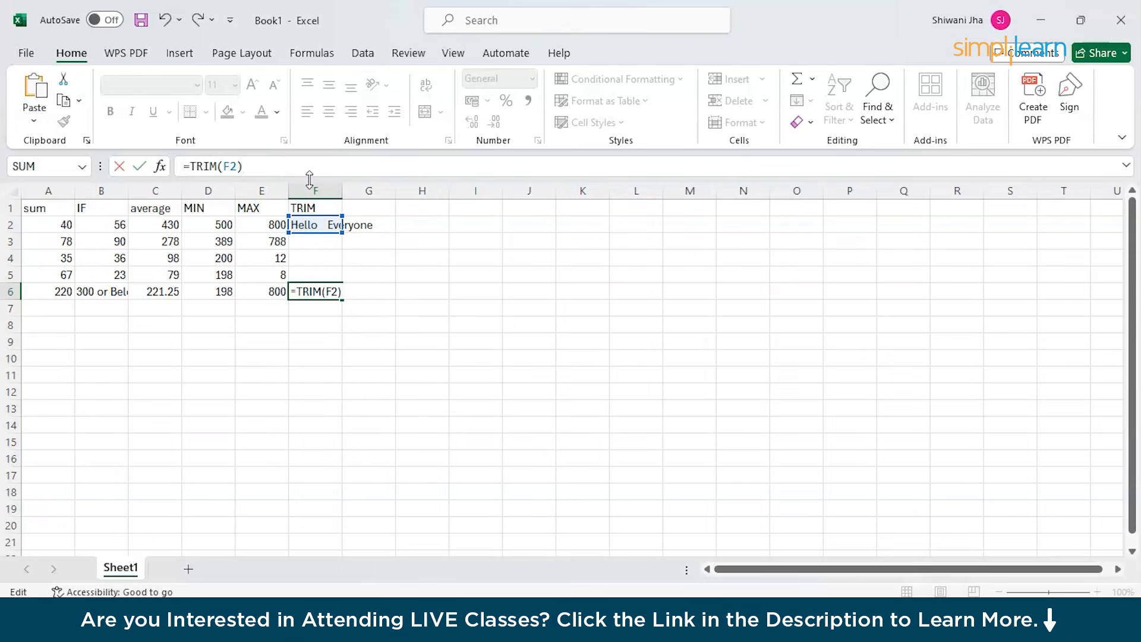
{"action": "key", "text": "Return"}
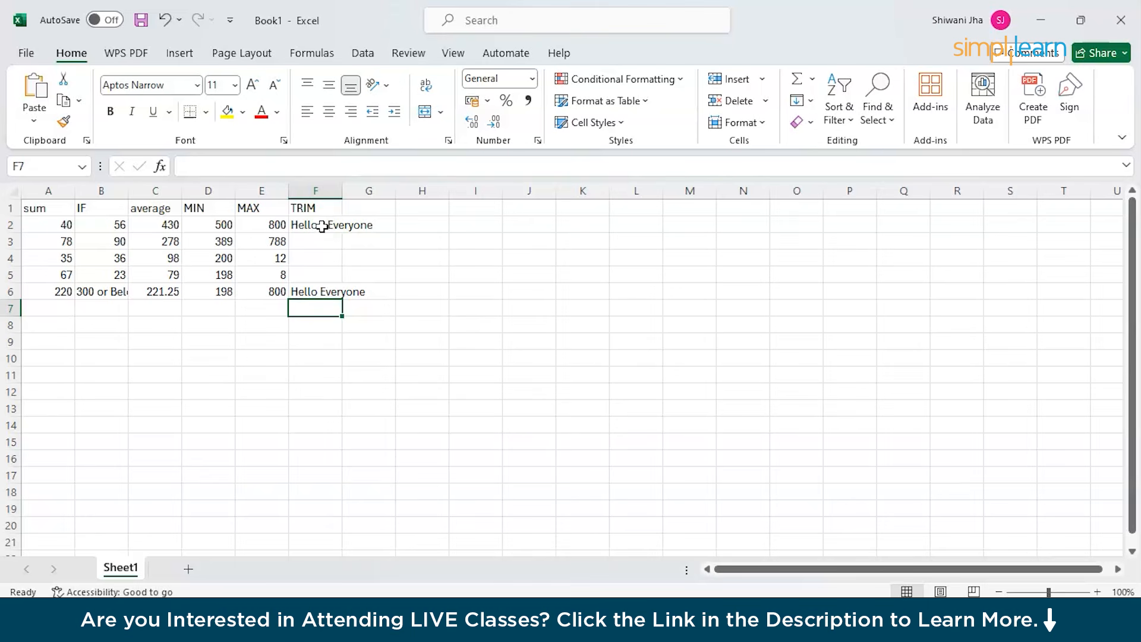
{"action": "left_click", "coordinate": [323, 292]}
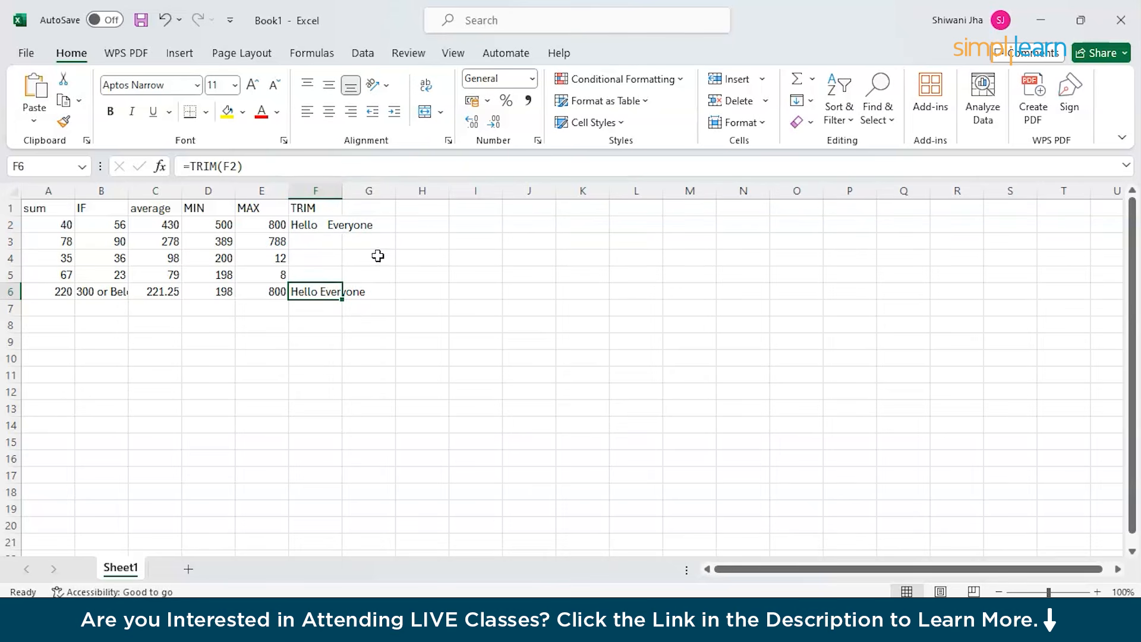
Type the CONCATENATE heading in H1.
{"action": "double_click", "coordinate": [413, 209]}
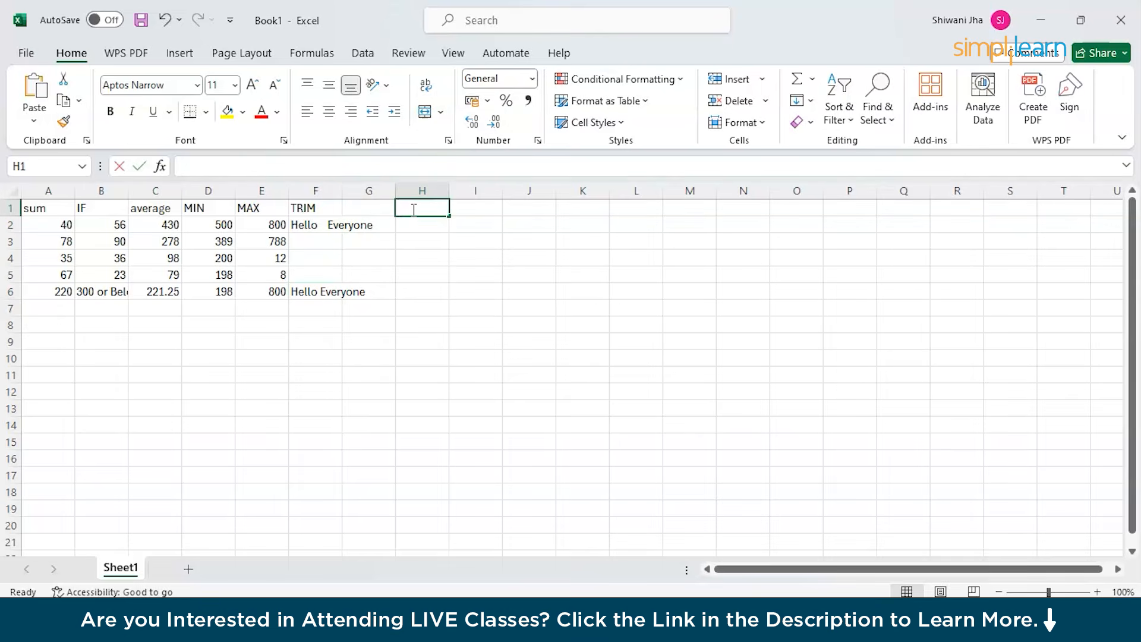
{"action": "type", "text": "CON"}
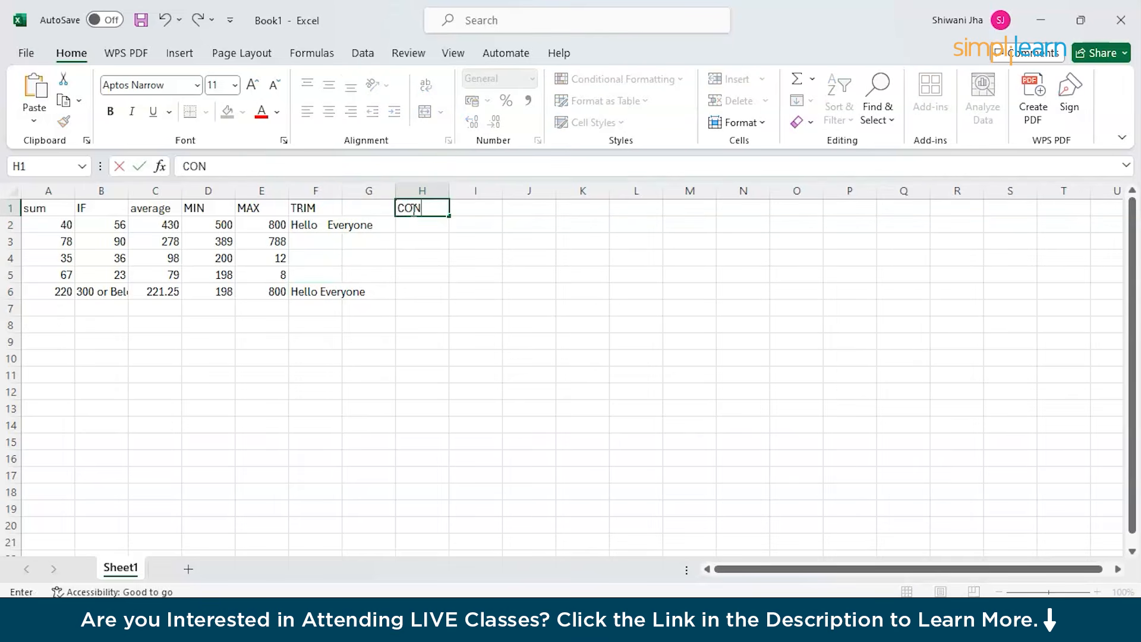
{"action": "type", "text": "CATENATE"}
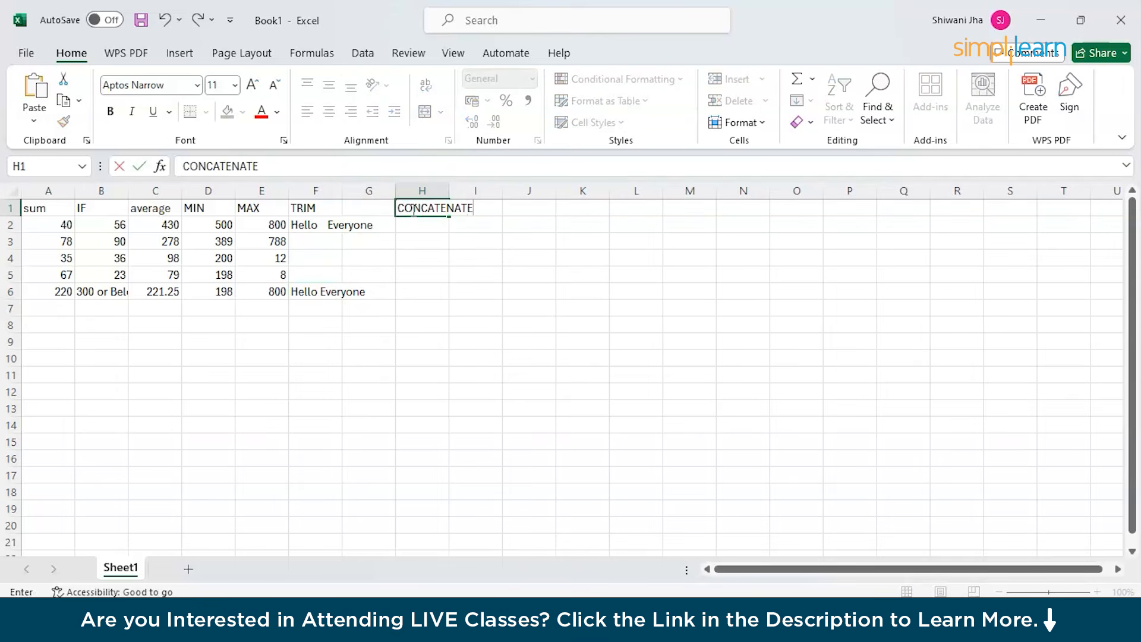
{"action": "left_click", "coordinate": [412, 228]}
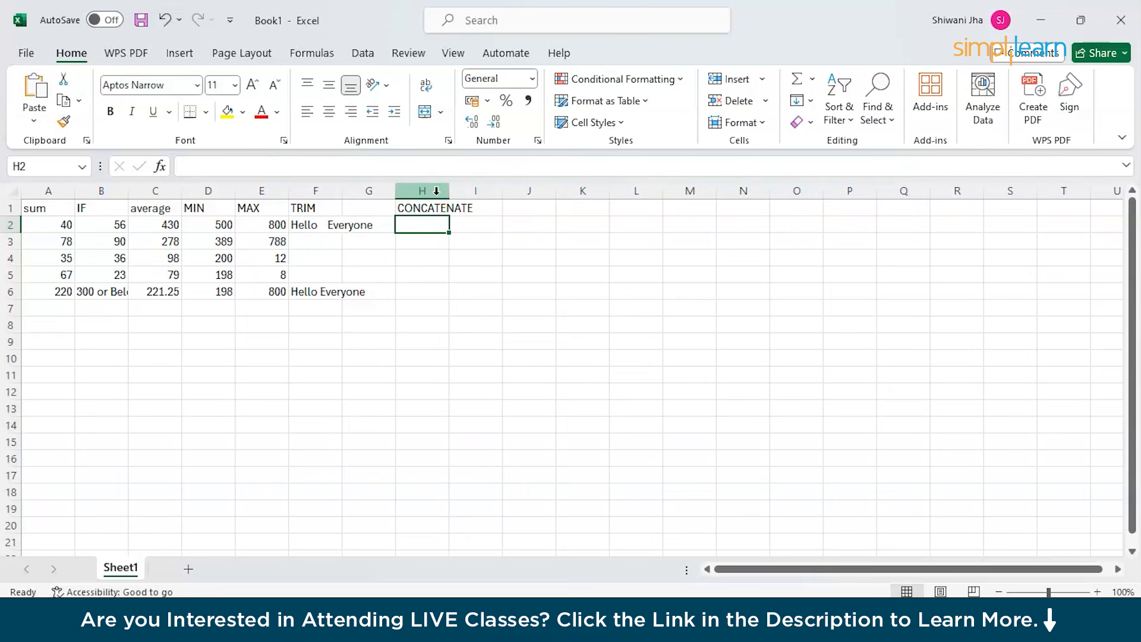
Enter a first name in H2 and a surname in I2.
{"action": "double_click", "coordinate": [418, 228]}
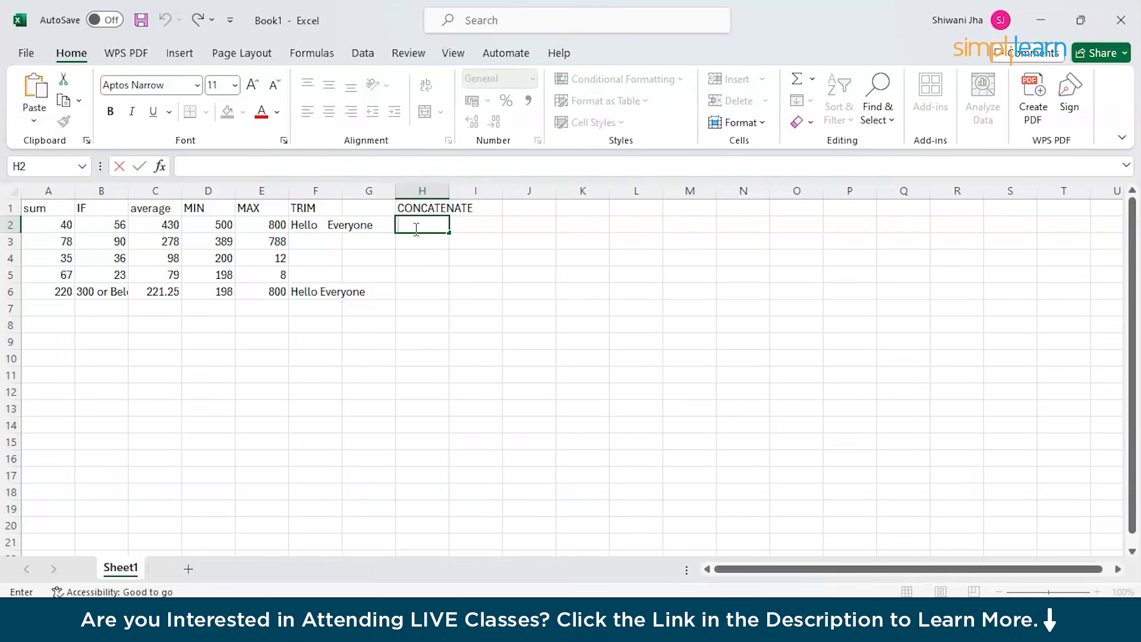
{"action": "type", "text": "Andrew"}
{"action": "left_click", "coordinate": [492, 226]}
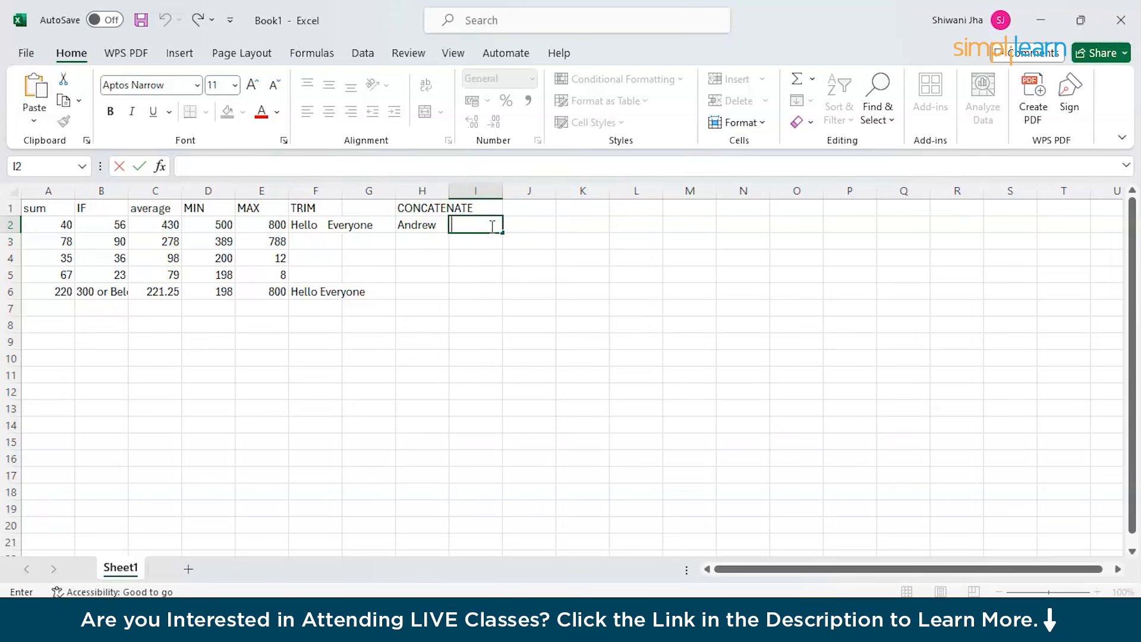
{"action": "type", "text": "Garfield"}
{"action": "left_click", "coordinate": [444, 256]}
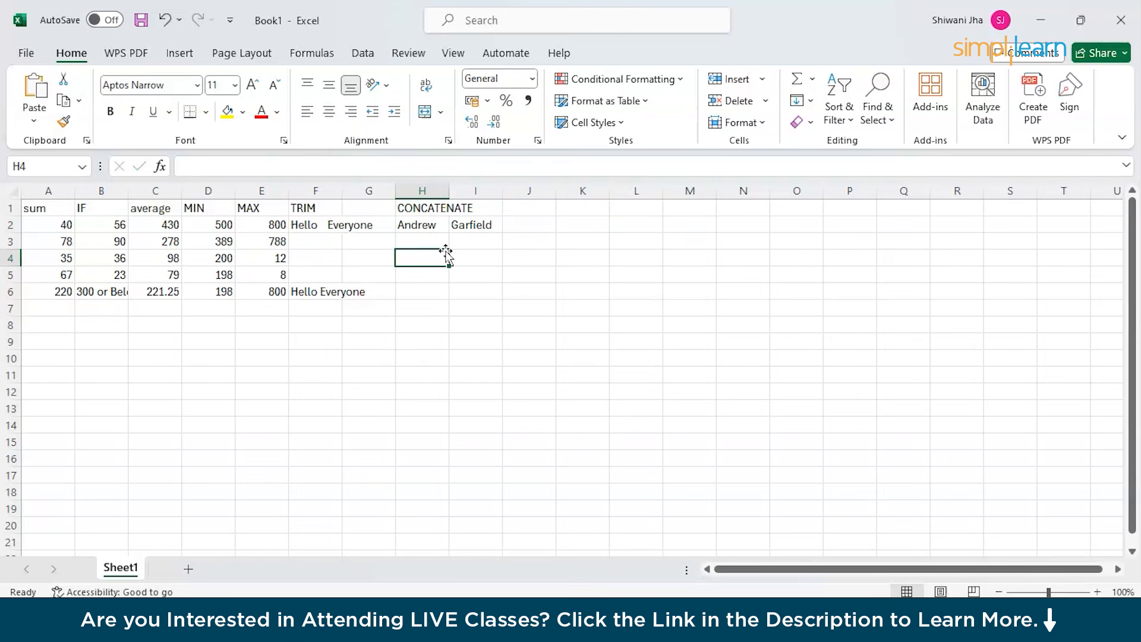
{"action": "left_click", "coordinate": [438, 305]}
{"action": "left_click", "coordinate": [421, 291]}
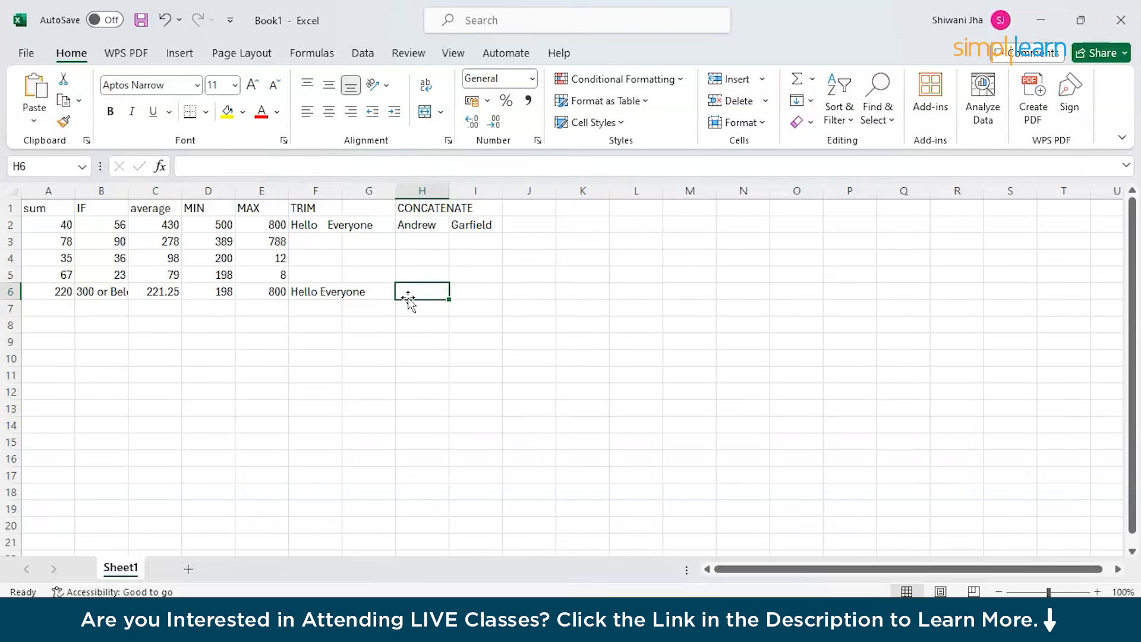
Start a CONCATENATE formula in H6 referencing the range H2:I2.
{"action": "double_click", "coordinate": [408, 291]}
{"action": "left_click", "coordinate": [319, 165]}
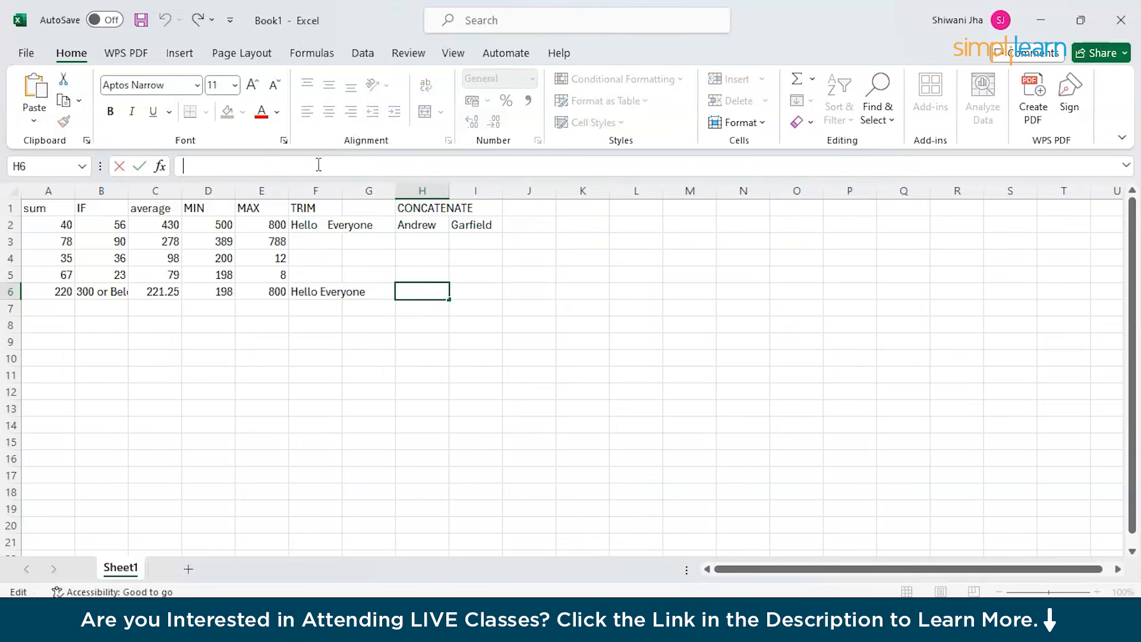
{"action": "type", "text": "+"}
{"action": "key", "text": "Escape"}
{"action": "type", "text": "="}
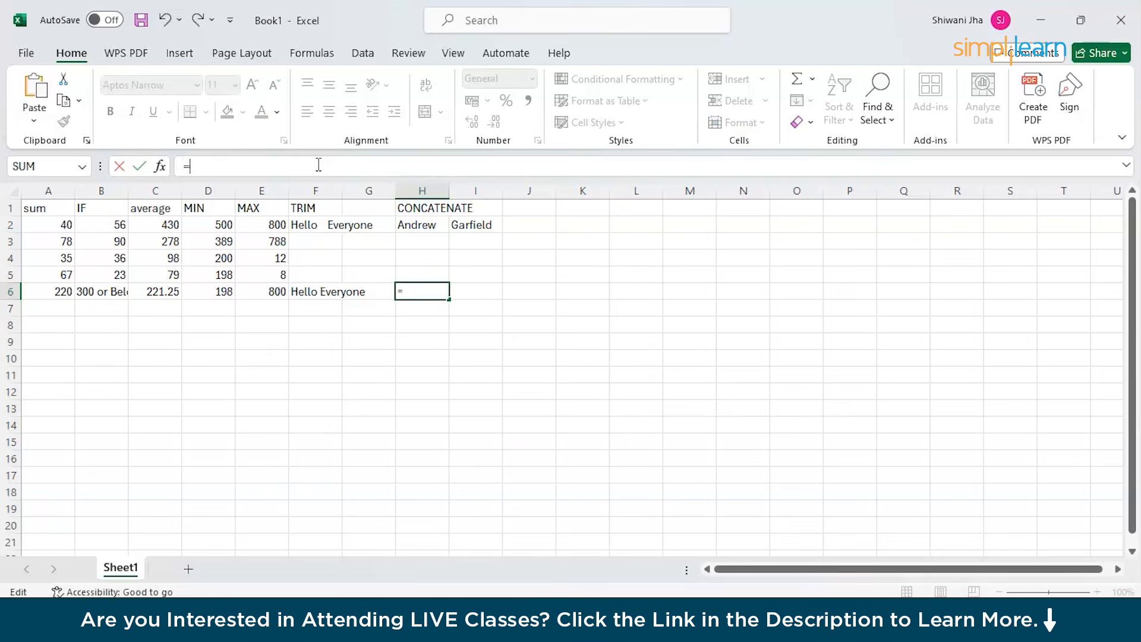
{"action": "type", "text": "CO"}
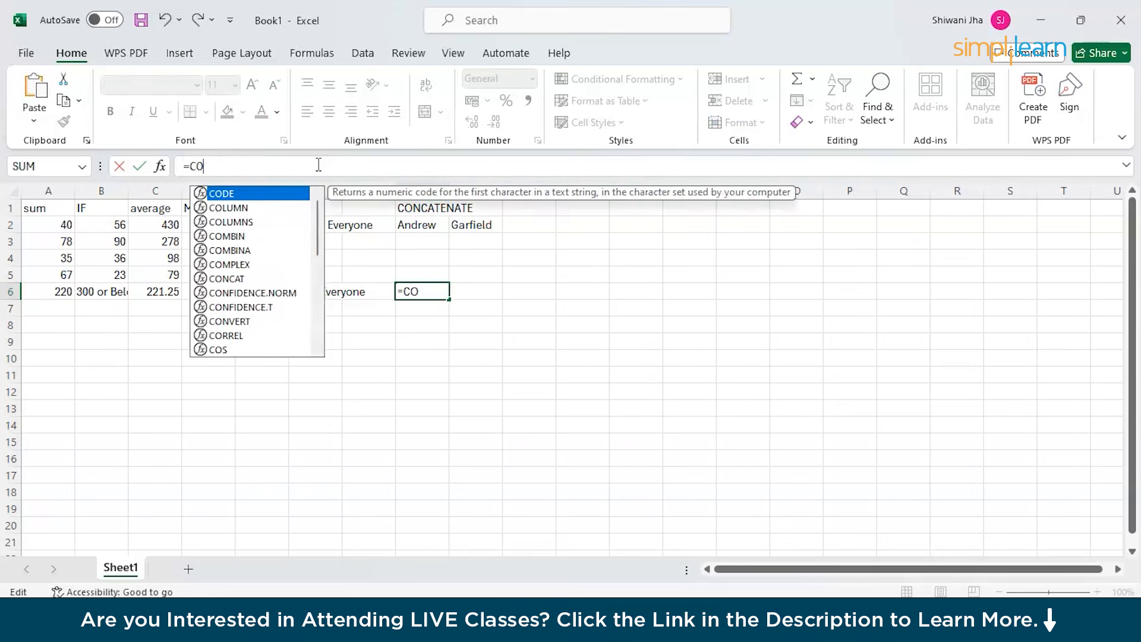
{"action": "type", "text": "NCATENATE"}
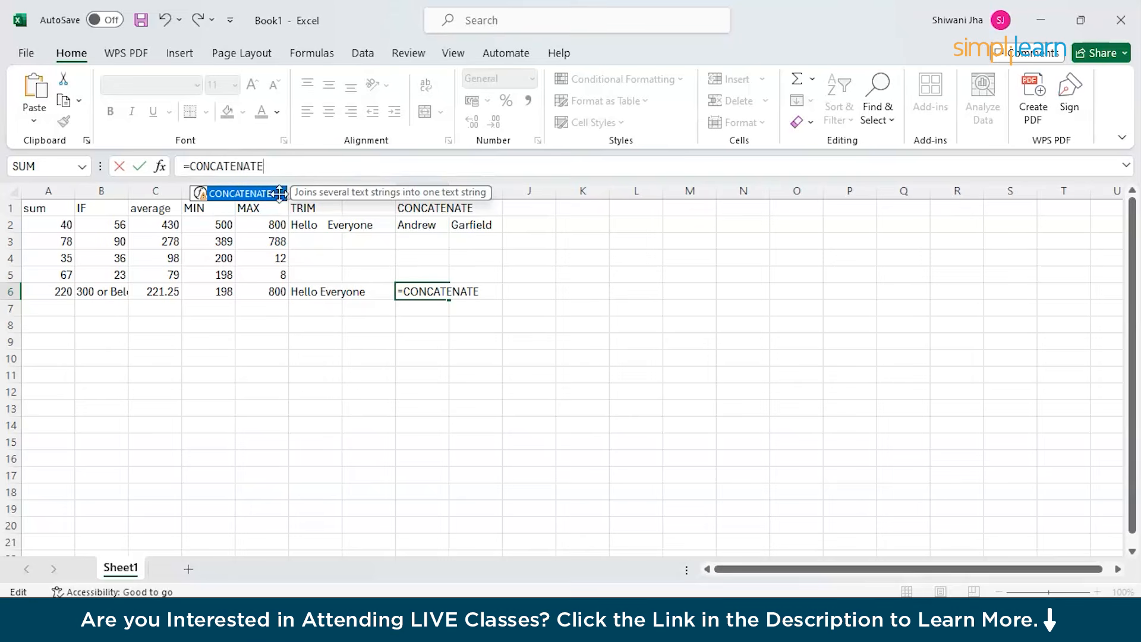
{"action": "left_click", "coordinate": [262, 172]}
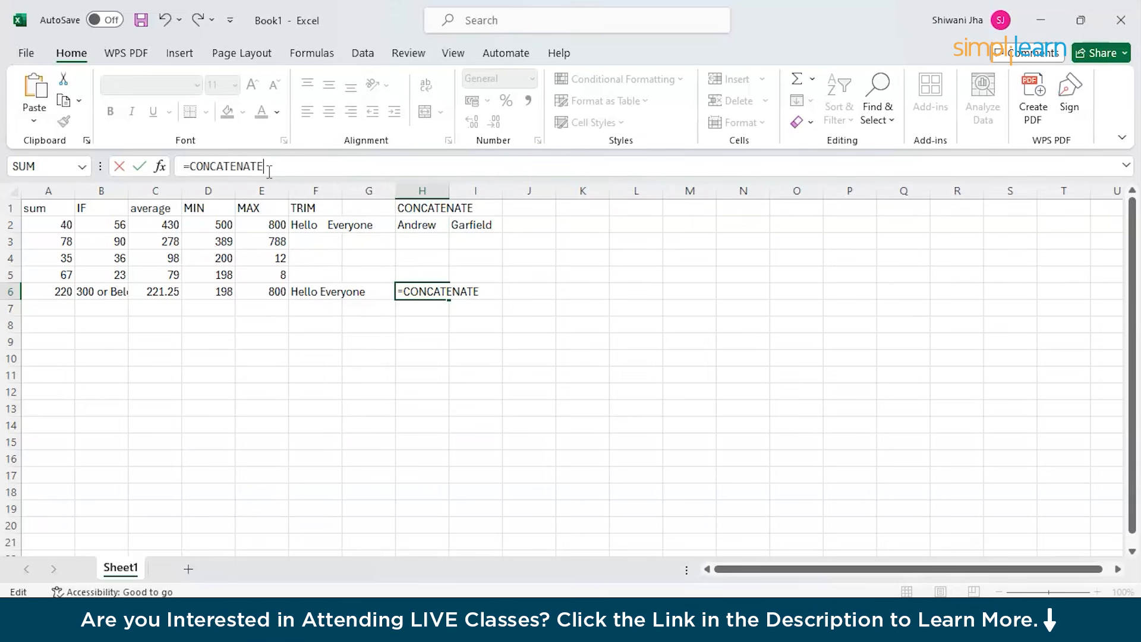
{"action": "type", "text": "("}
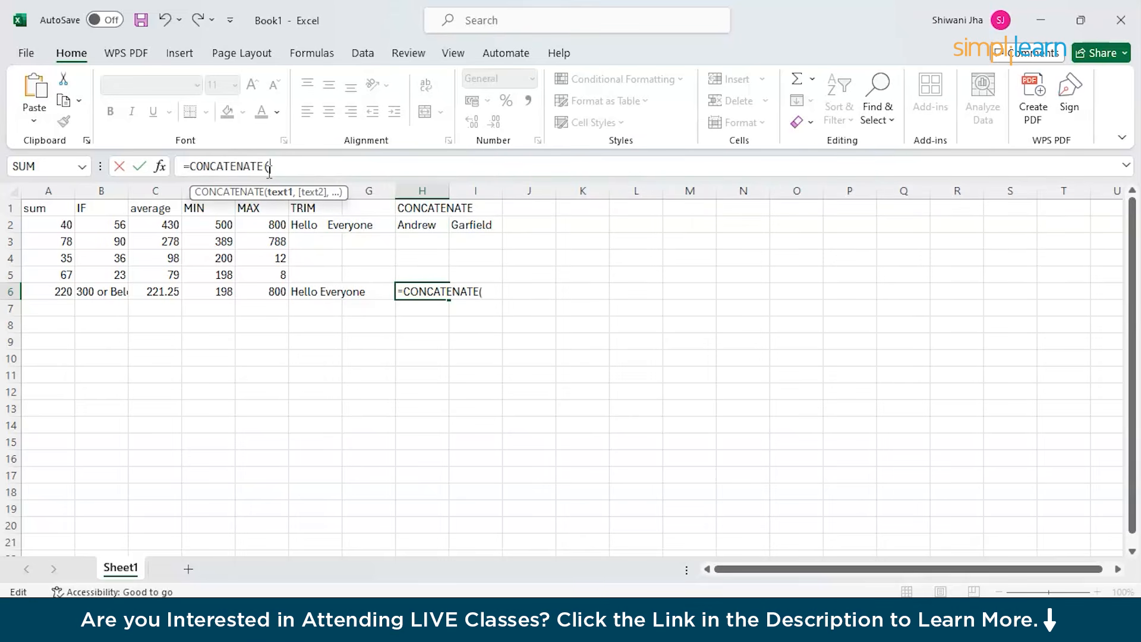
{"action": "left_click", "coordinate": [425, 239]}
{"action": "left_click", "coordinate": [421, 225]}
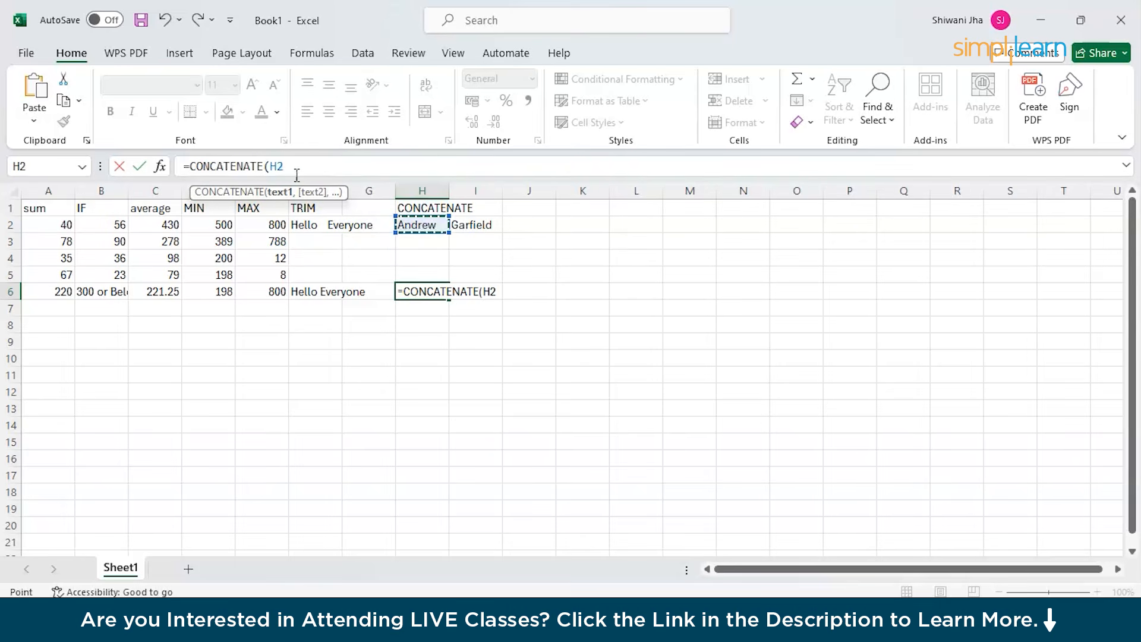
{"action": "key", "text": "F8"}
{"action": "left_click", "coordinate": [476, 227]}
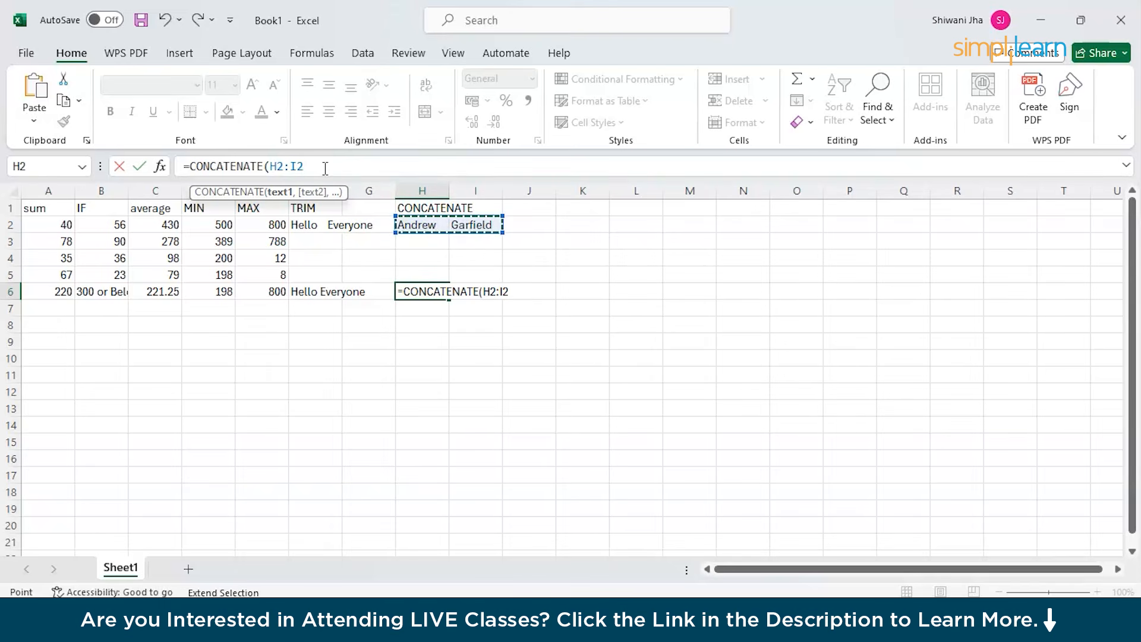
{"action": "type", "text": ")"}
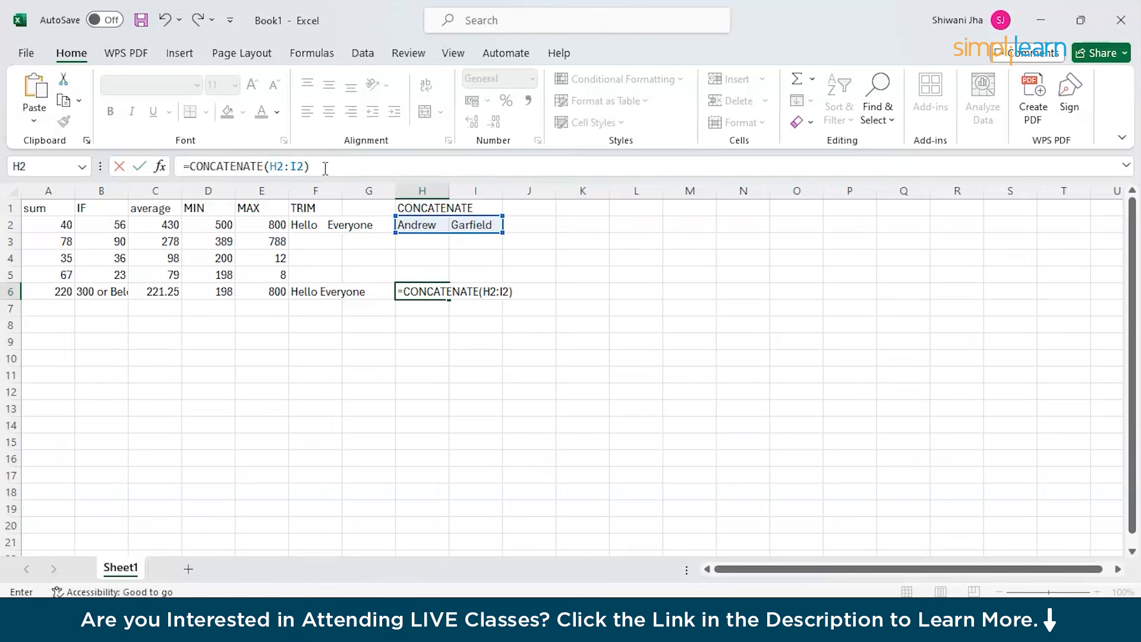
Revise H6 to =CONCATENATE(H2," ",I2) so the names join with a space.
{"action": "left_click", "coordinate": [480, 291]}
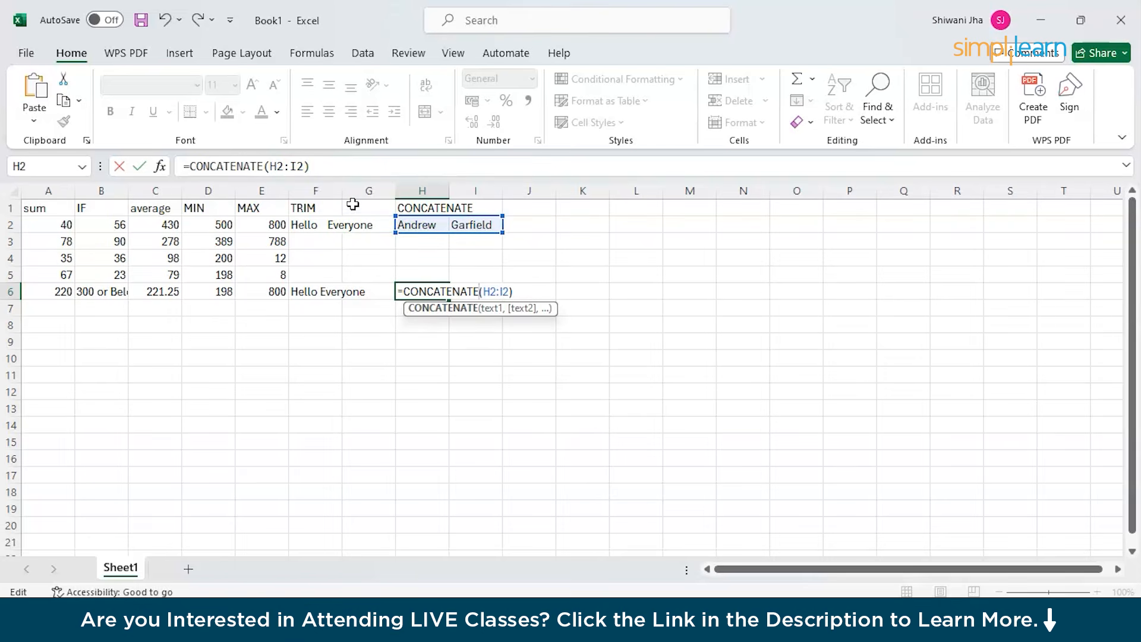
{"action": "left_click", "coordinate": [281, 167]}
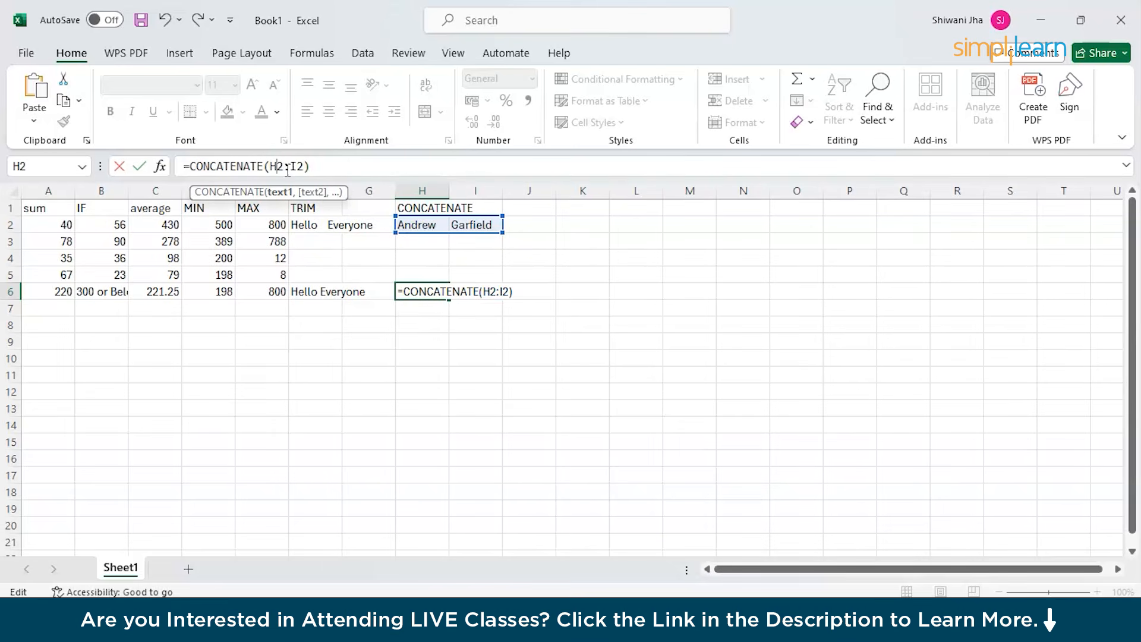
{"action": "type", "text": ", "}
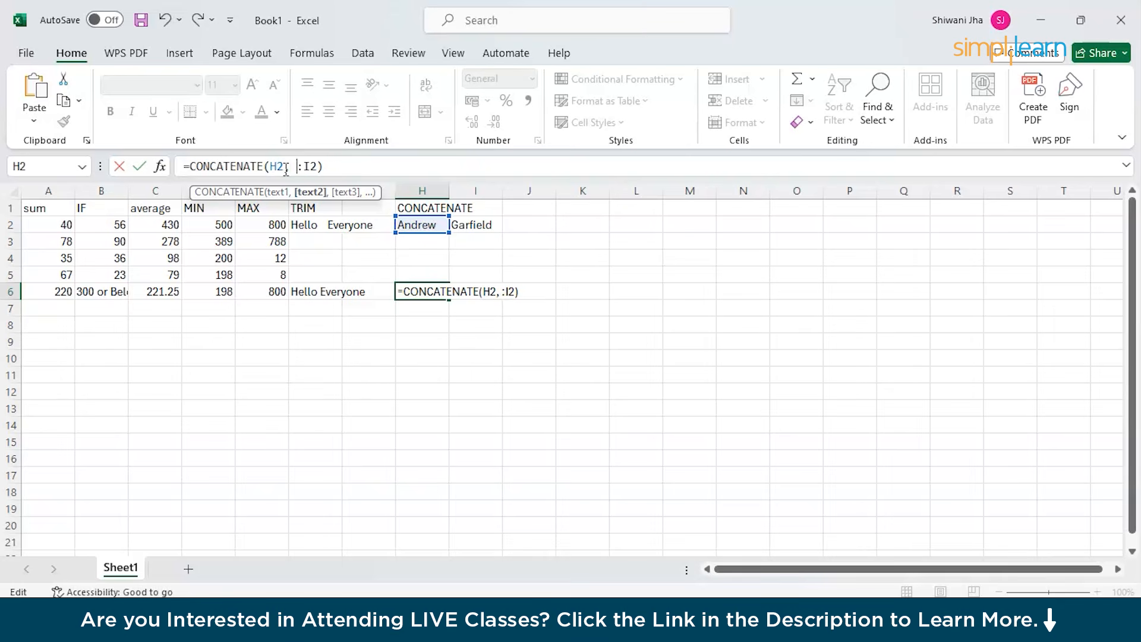
{"action": "type", "text": " \" \""}
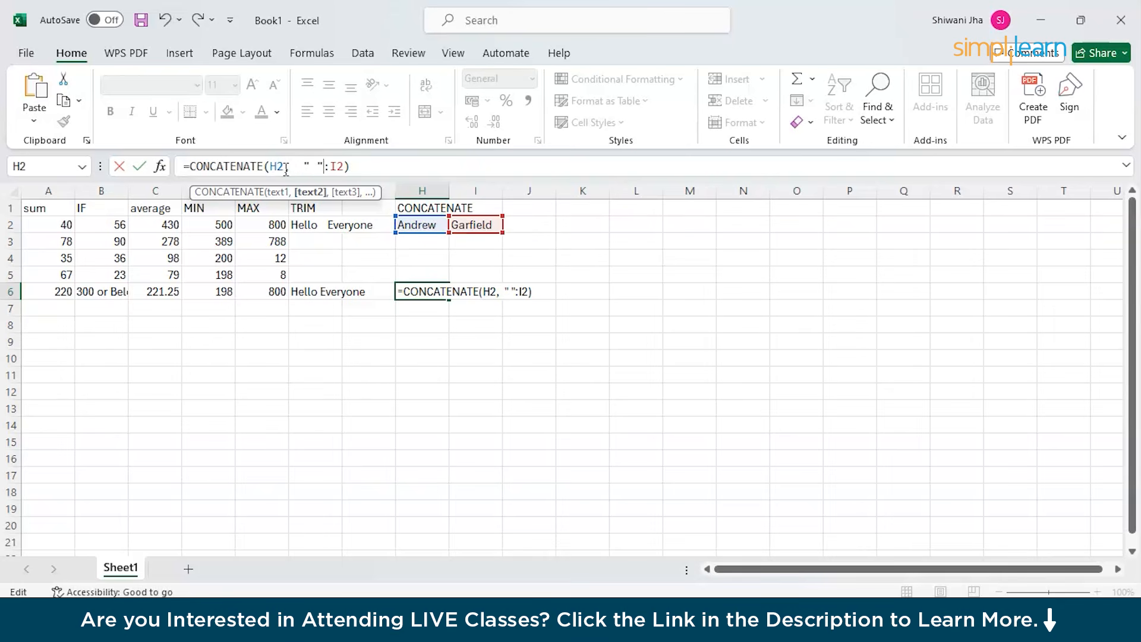
{"action": "key", "text": "Delete"}
{"action": "type", "text": ","}
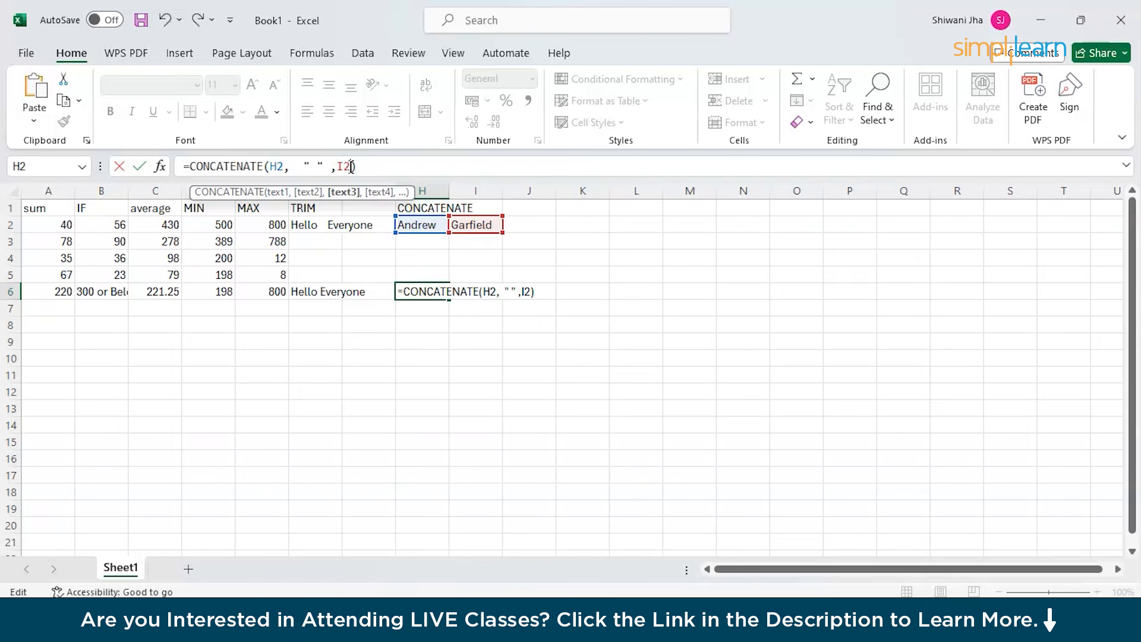
{"action": "key", "text": "BackSpace"}
{"action": "key", "text": "BackSpace"}
{"action": "type", "text": "I2"}
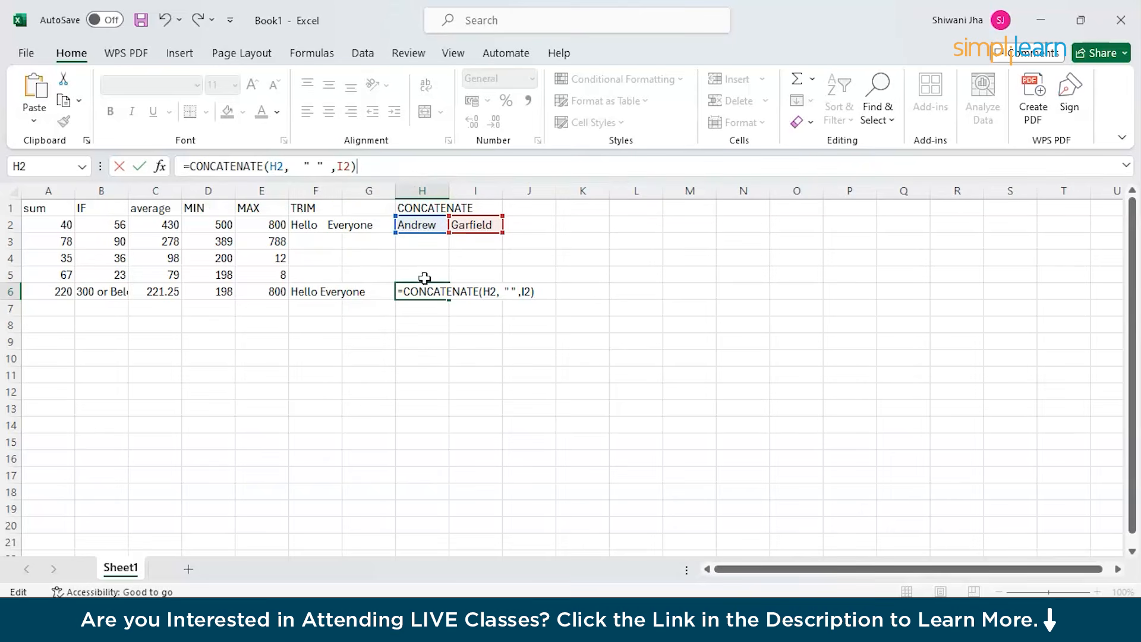
{"action": "key", "text": "Return"}
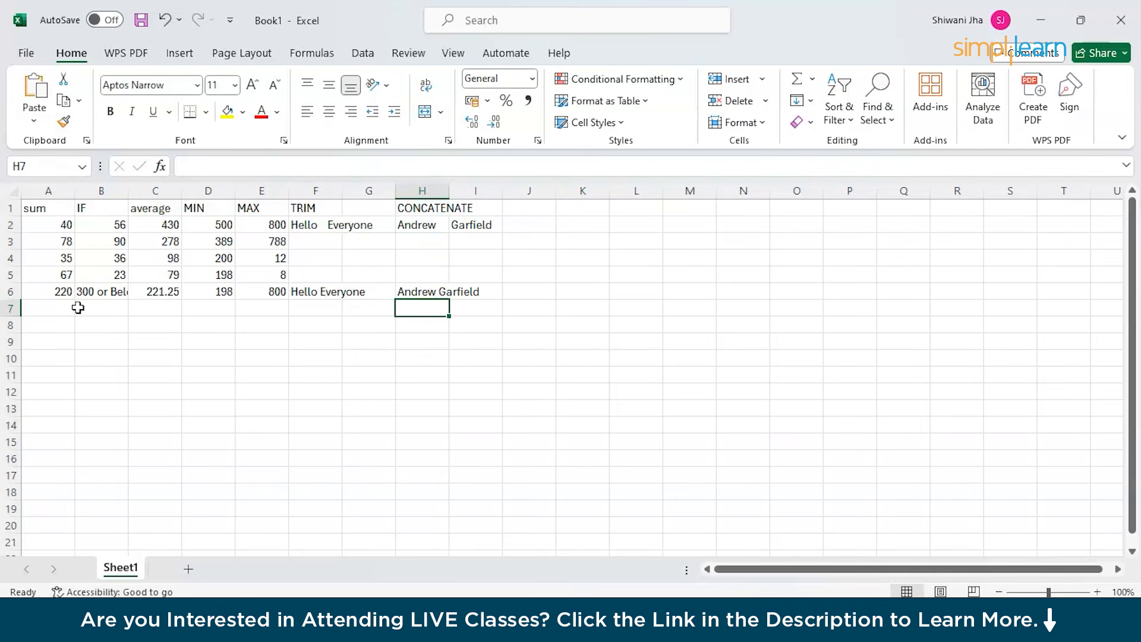
{"action": "left_click", "coordinate": [421, 292]}
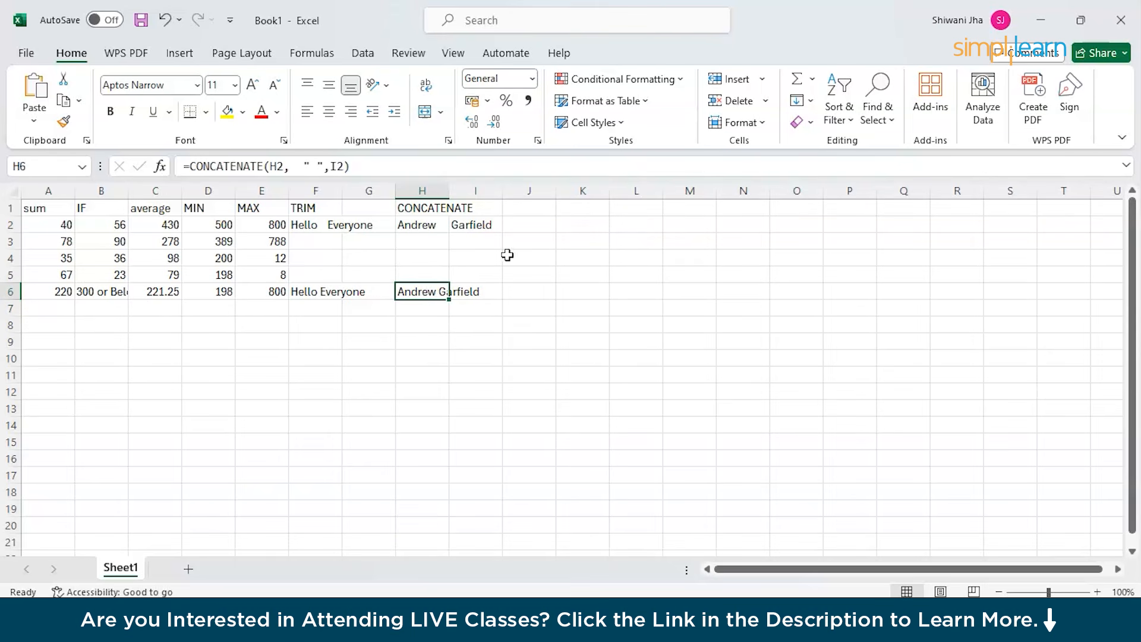
{"action": "left_click", "coordinate": [483, 293]}
{"action": "left_click", "coordinate": [410, 303]}
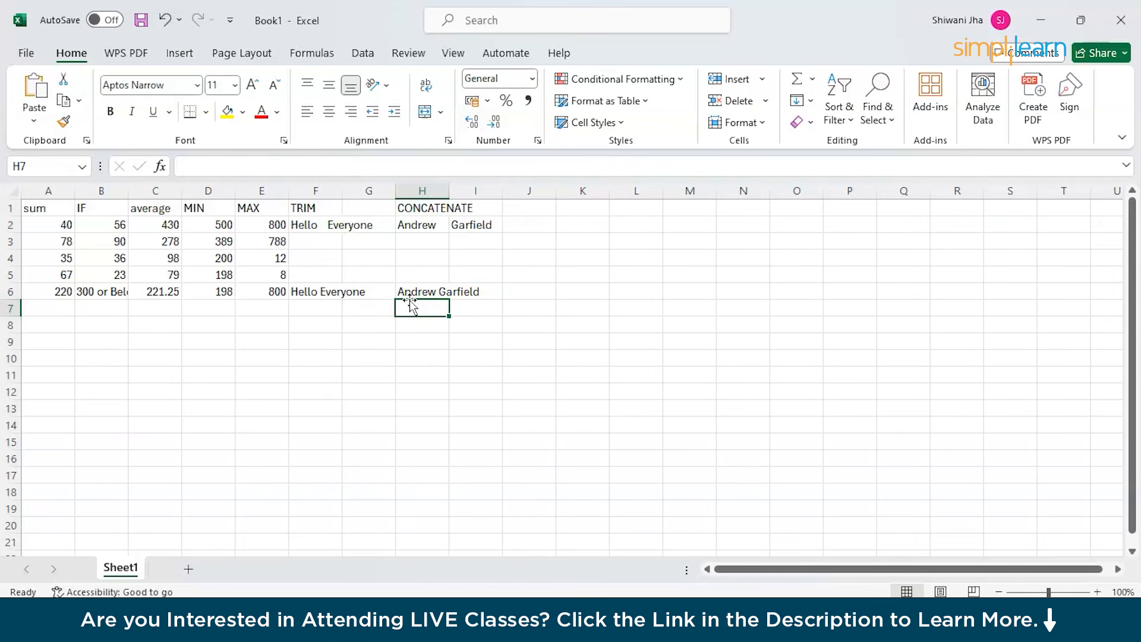
Type the COUNT heading in J1.
{"action": "left_click", "coordinate": [516, 214]}
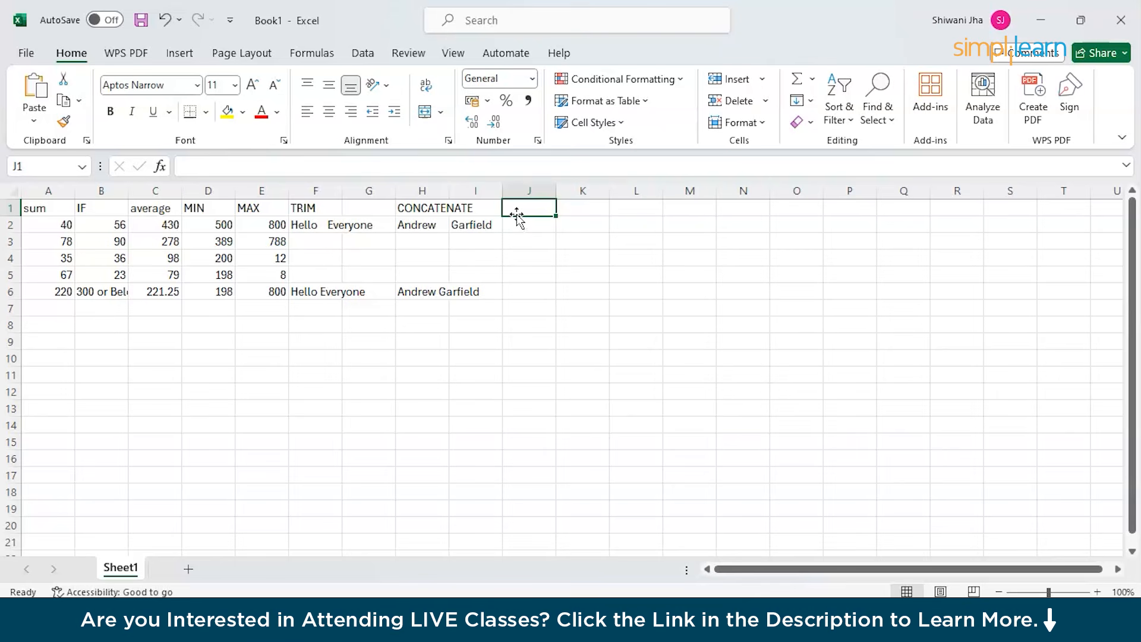
{"action": "double_click", "coordinate": [518, 207]}
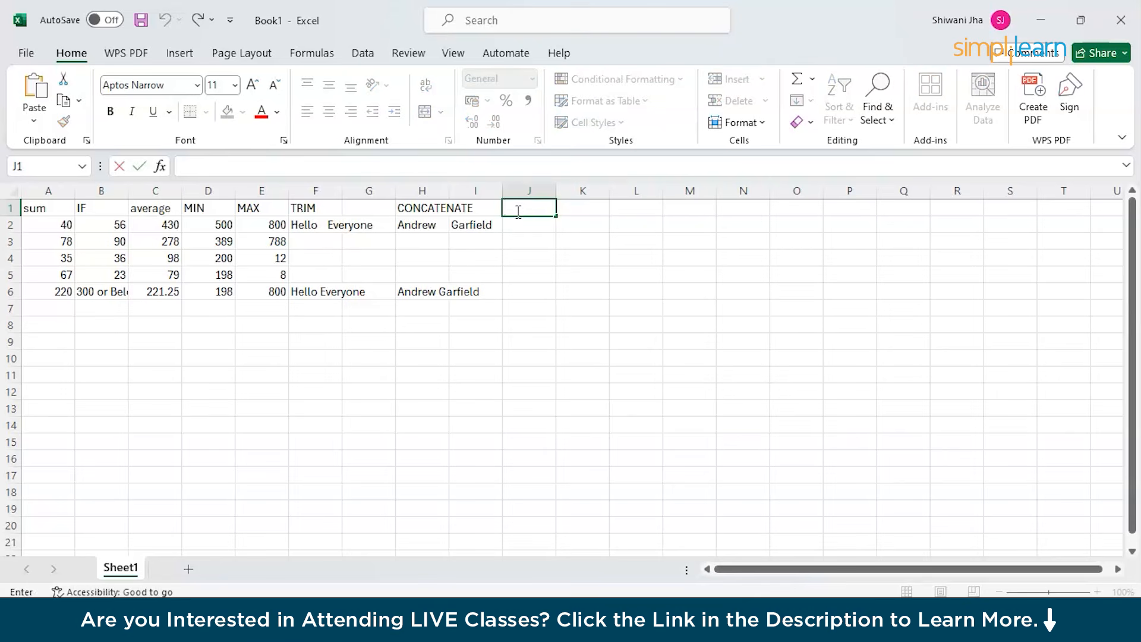
{"action": "type", "text": "COUNT"}
{"action": "left_click", "coordinate": [524, 228]}
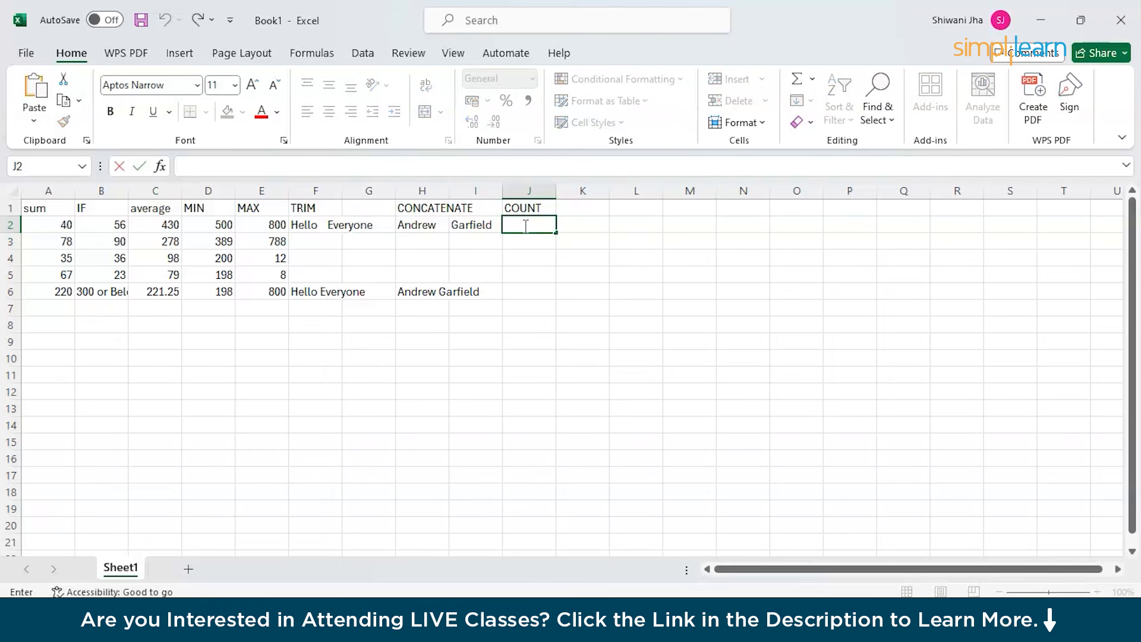
Enter 67, 89, 90 and 100 in J2 through J5.
{"action": "type", "text": "67"}
{"action": "left_click", "coordinate": [528, 243]}
{"action": "type", "text": "89"}
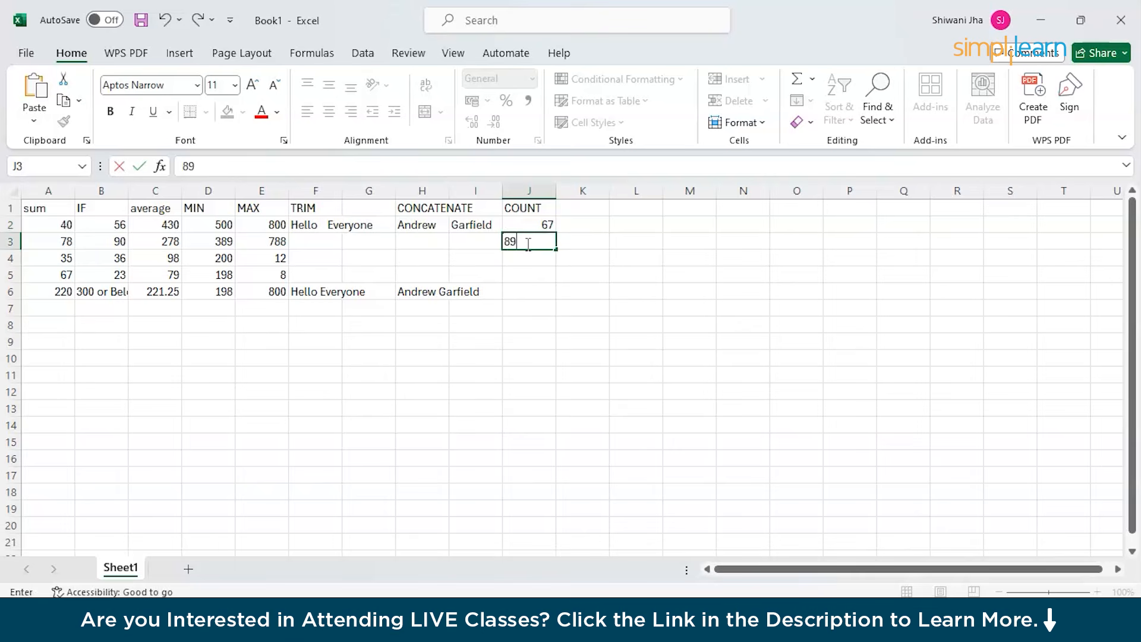
{"action": "left_click", "coordinate": [526, 255]}
{"action": "type", "text": "90"}
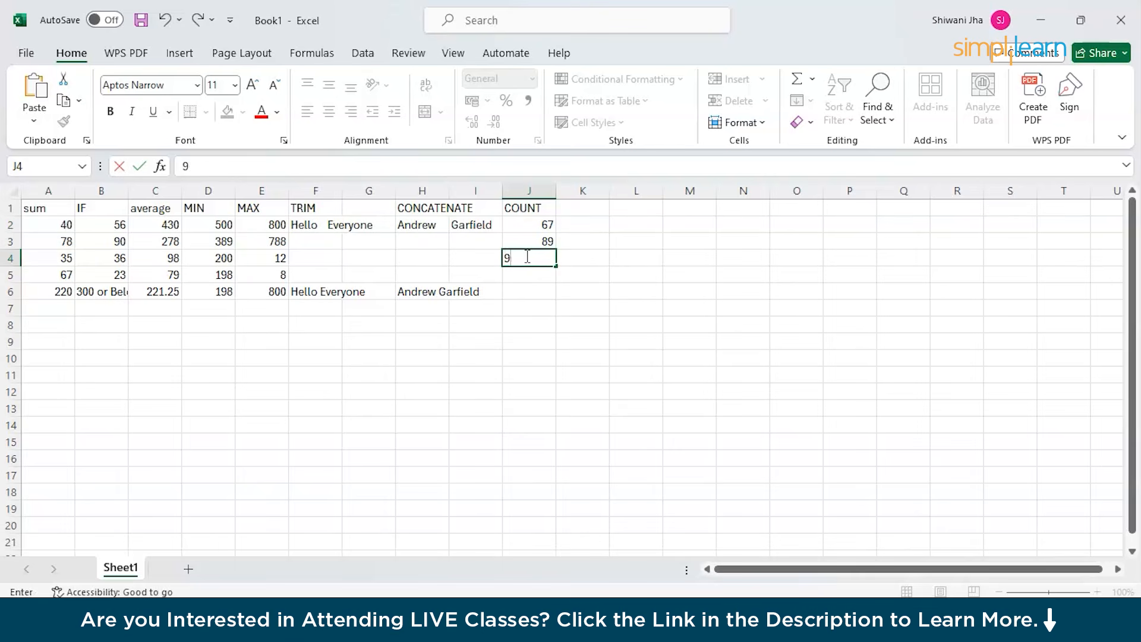
{"action": "left_click", "coordinate": [532, 278]}
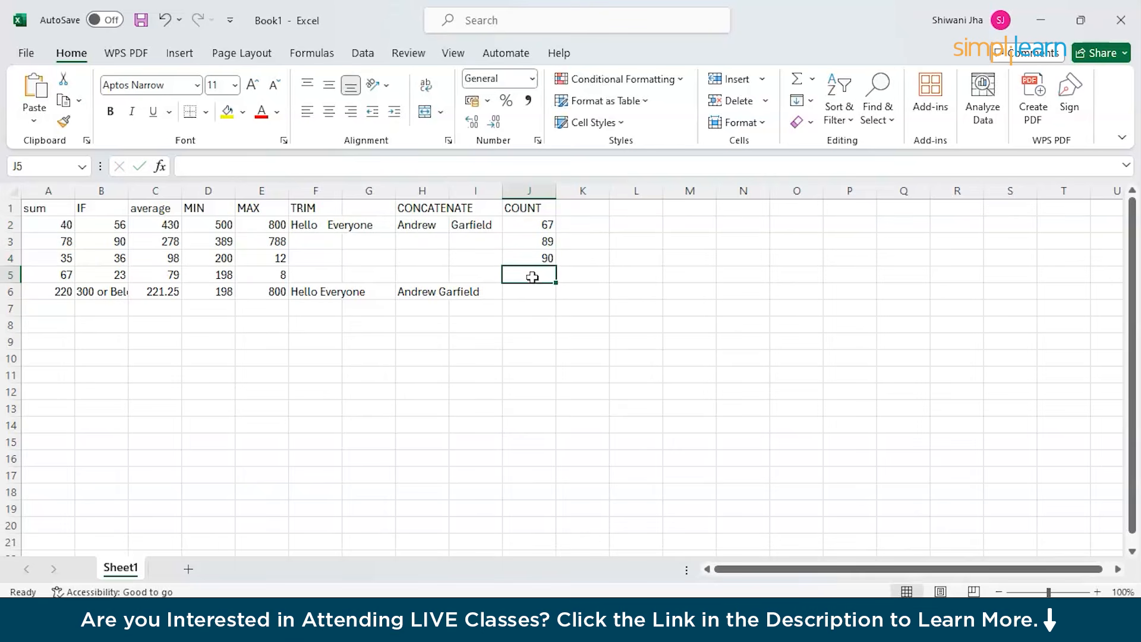
{"action": "type", "text": "100"}
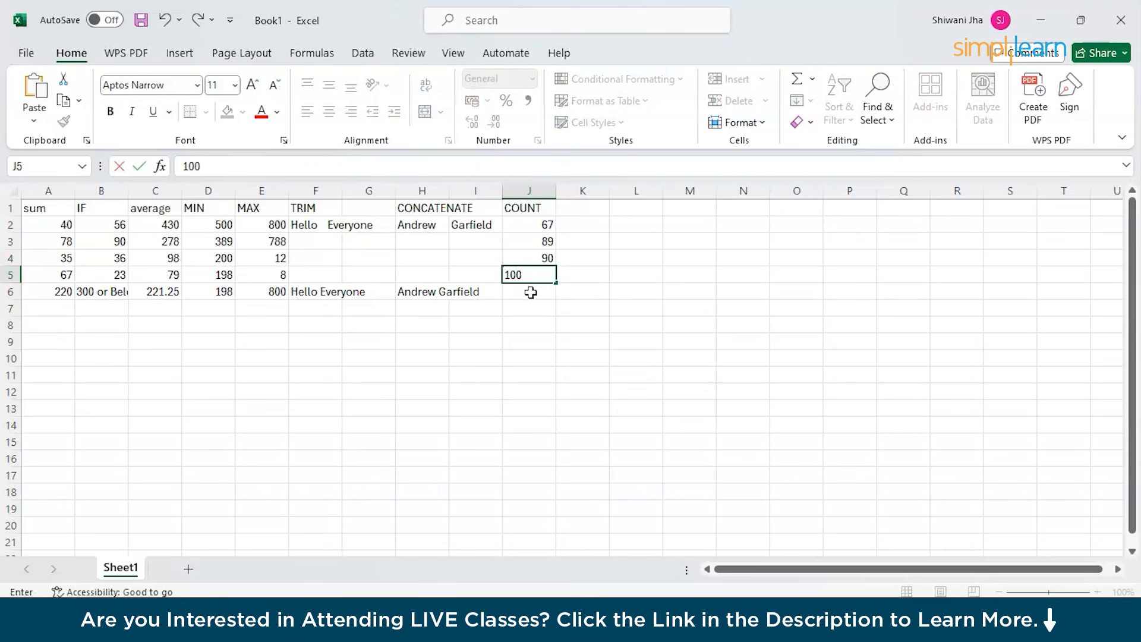
{"action": "left_click", "coordinate": [531, 293]}
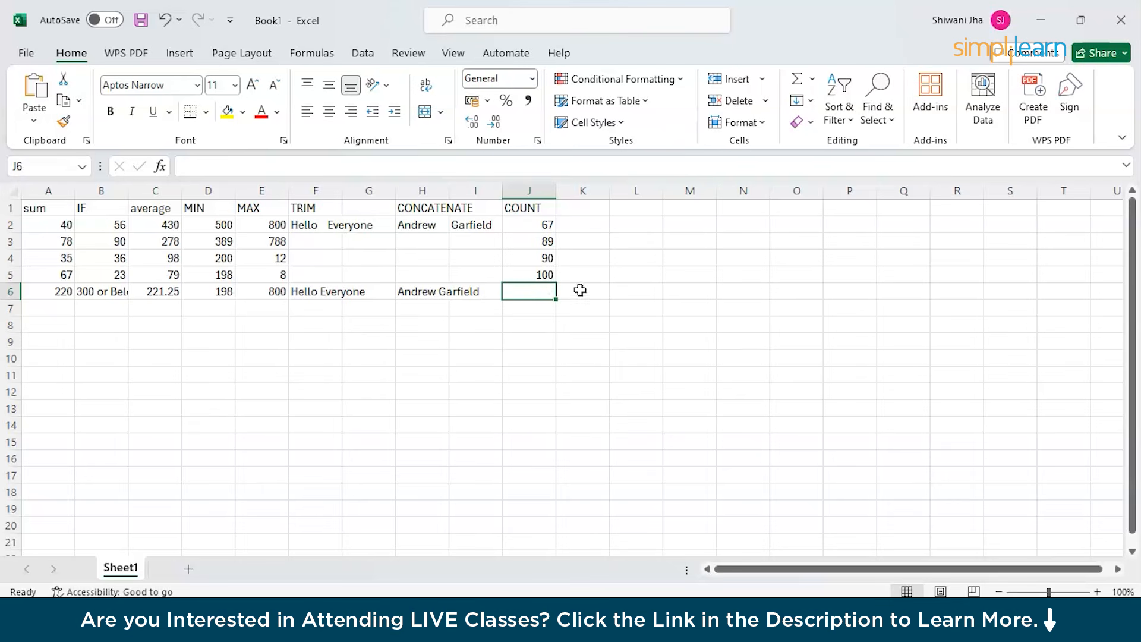
Enter =COUNT(J2:J5) in J6, which returns 4.
{"action": "left_click", "coordinate": [369, 167]}
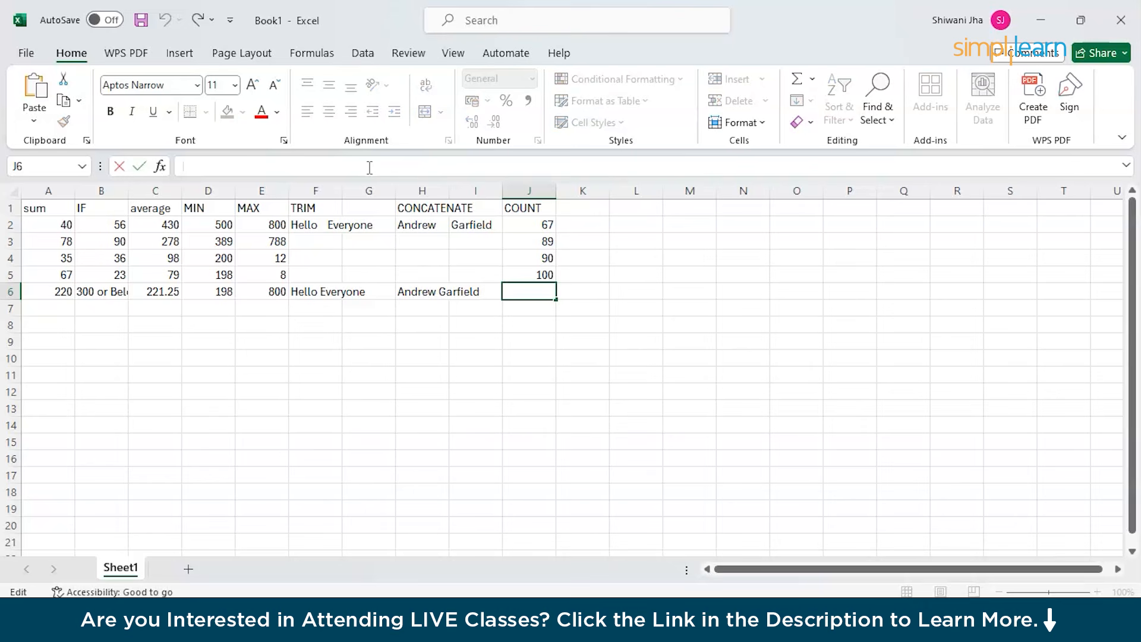
{"action": "type", "text": "+"}
{"action": "key", "text": "BackSpace"}
{"action": "type", "text": "="}
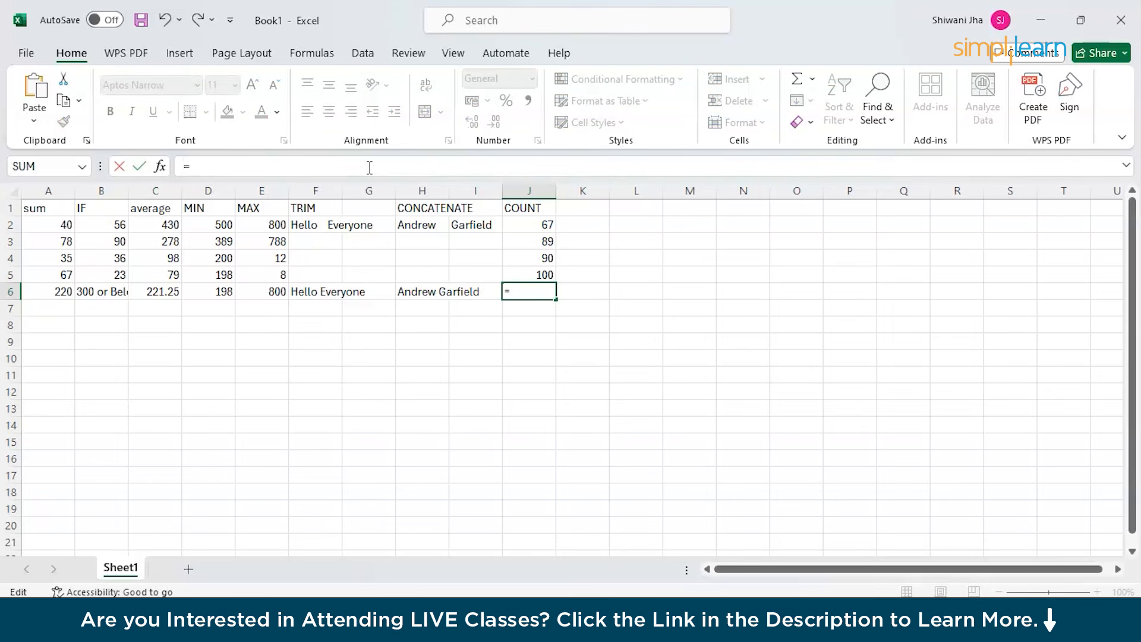
{"action": "type", "text": "COUNT"}
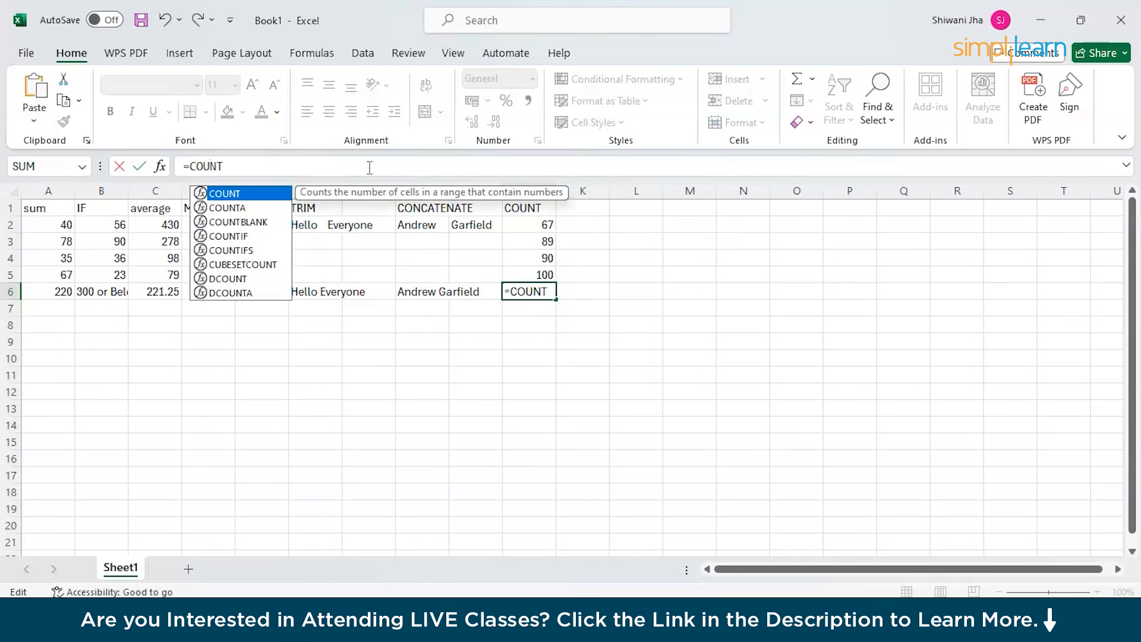
{"action": "type", "text": "(J"}
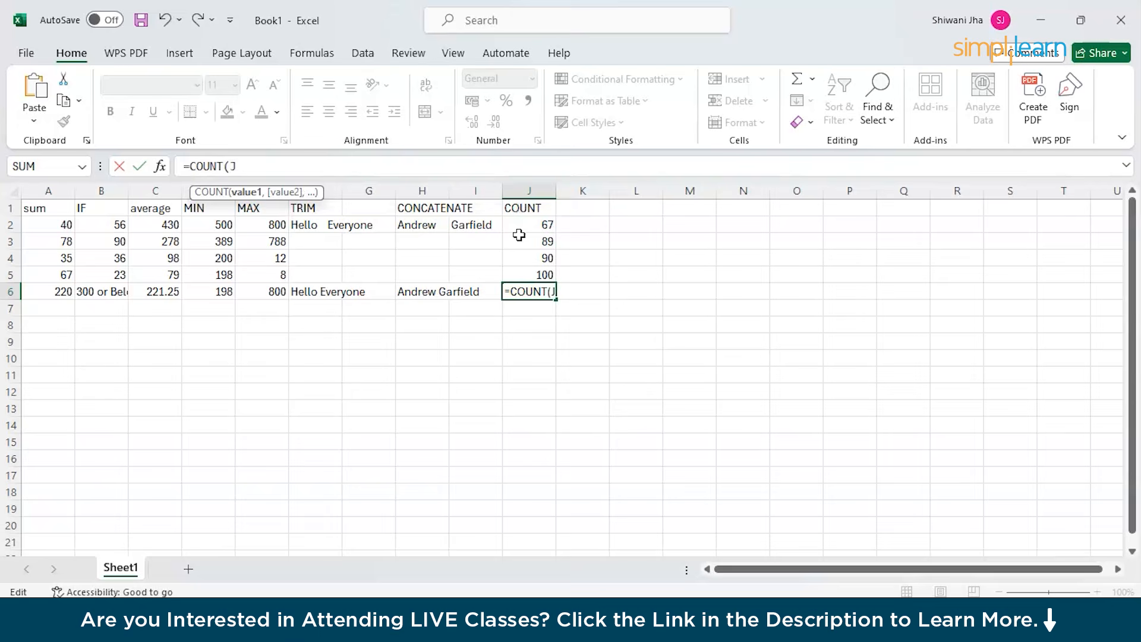
{"action": "left_click", "coordinate": [519, 234]}
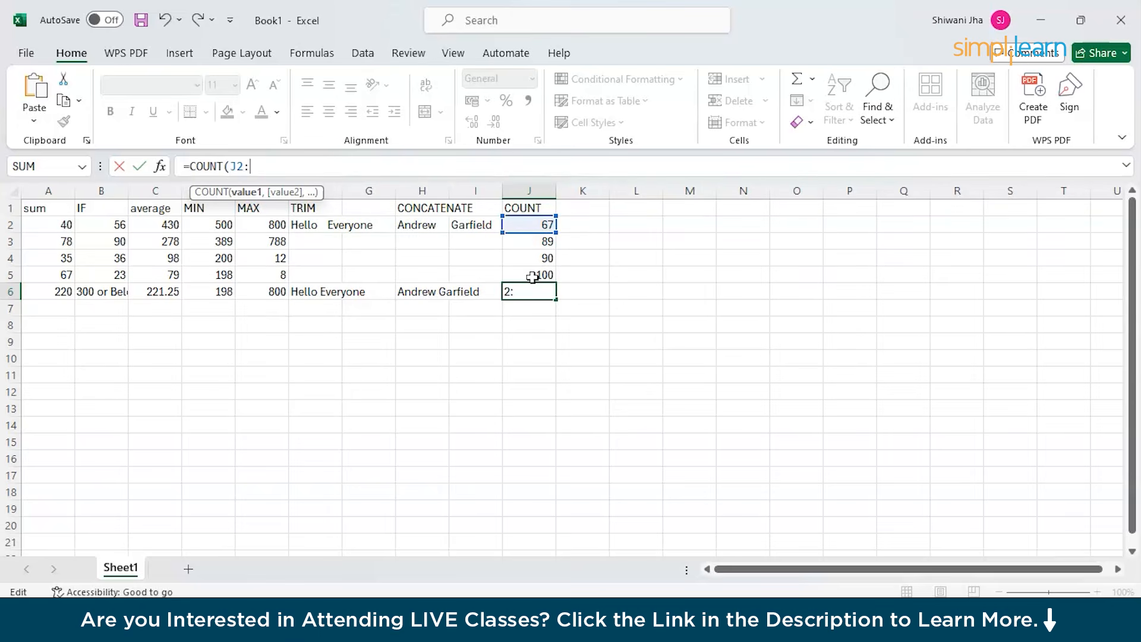
{"action": "type", "text": ":"}
{"action": "left_click", "coordinate": [532, 277]}
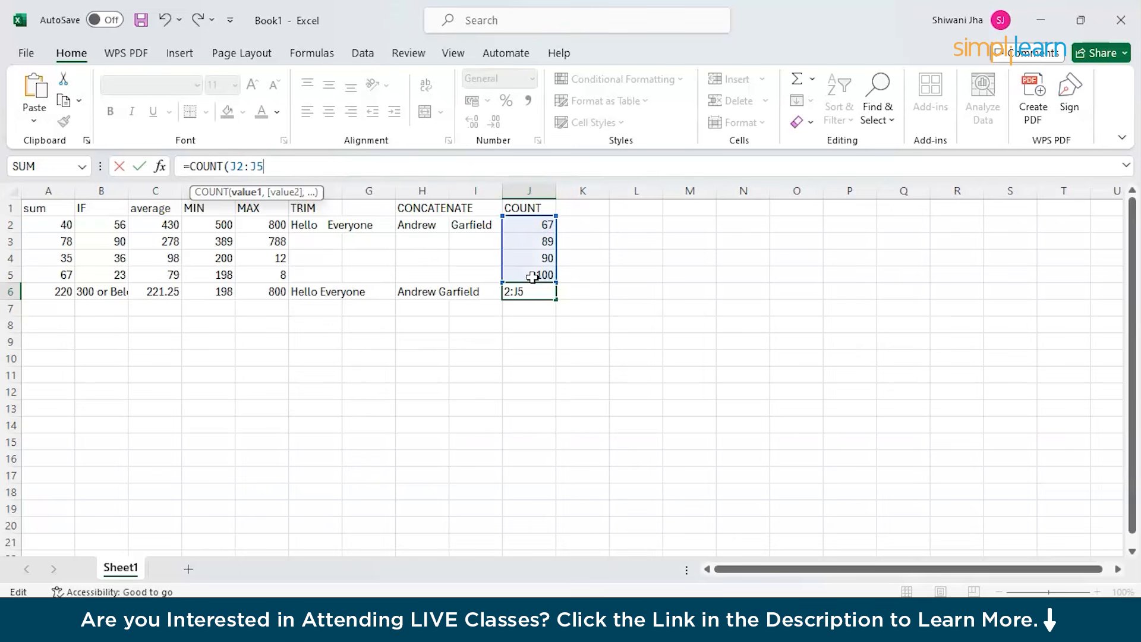
{"action": "type", "text": ")"}
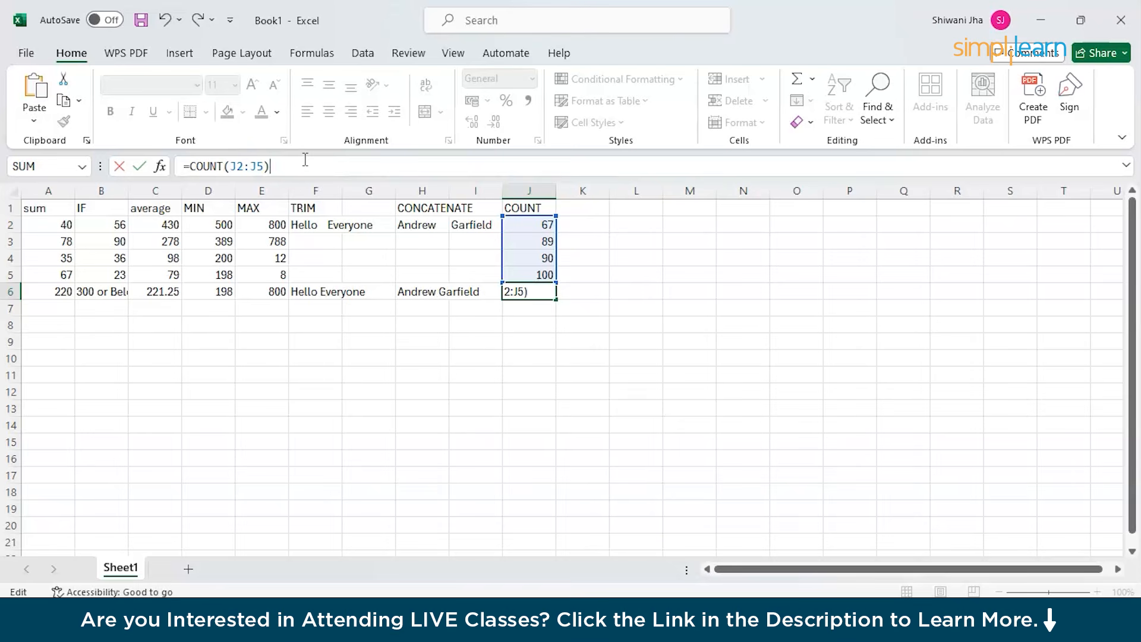
{"action": "key", "text": "Return"}
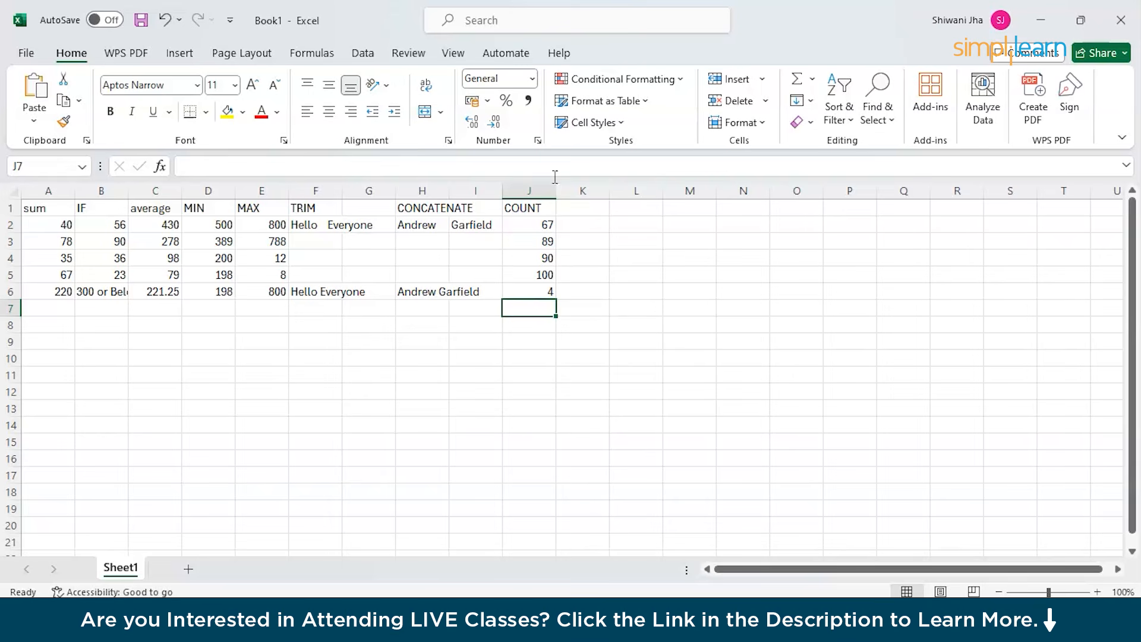
Enter the heading COUNTA in cell K1.
{"action": "left_click", "coordinate": [570, 215]}
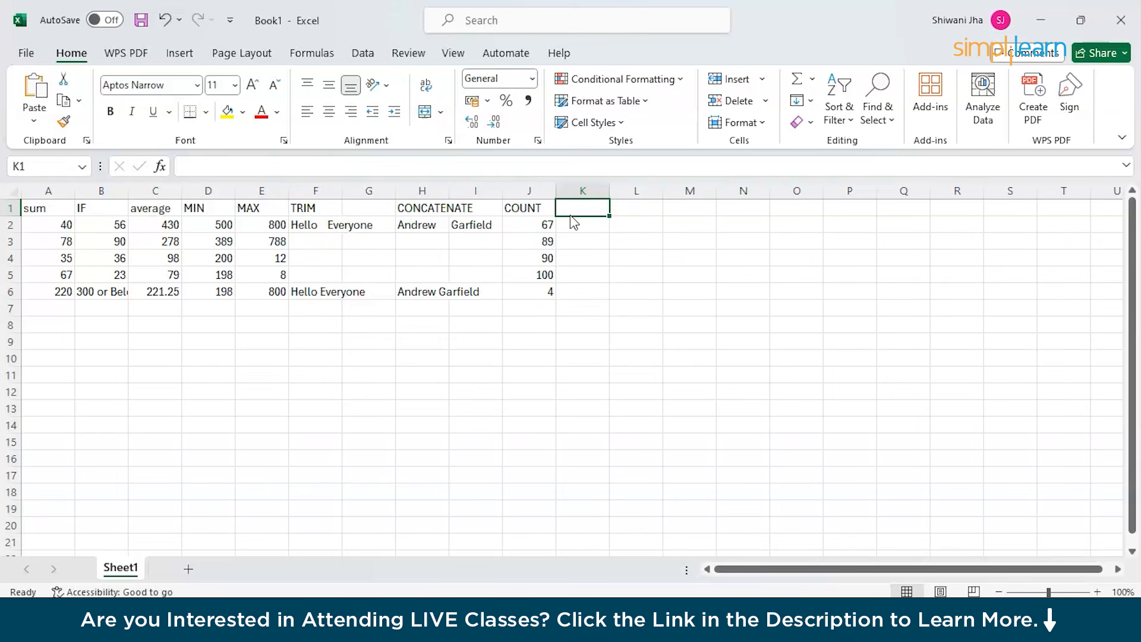
{"action": "double_click", "coordinate": [570, 210]}
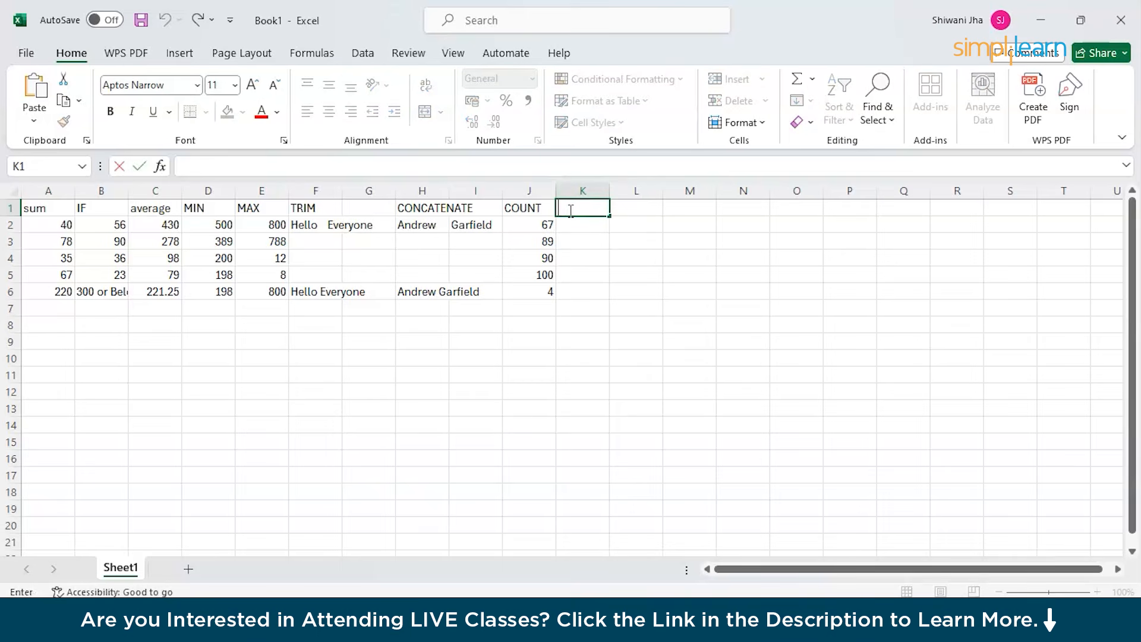
{"action": "type", "text": "COUNTA"}
{"action": "left_click", "coordinate": [566, 226]}
Enter 56 in K2, 98 in K4 and 56 in K5, leaving K3 blank.
{"action": "type", "text": "56"}
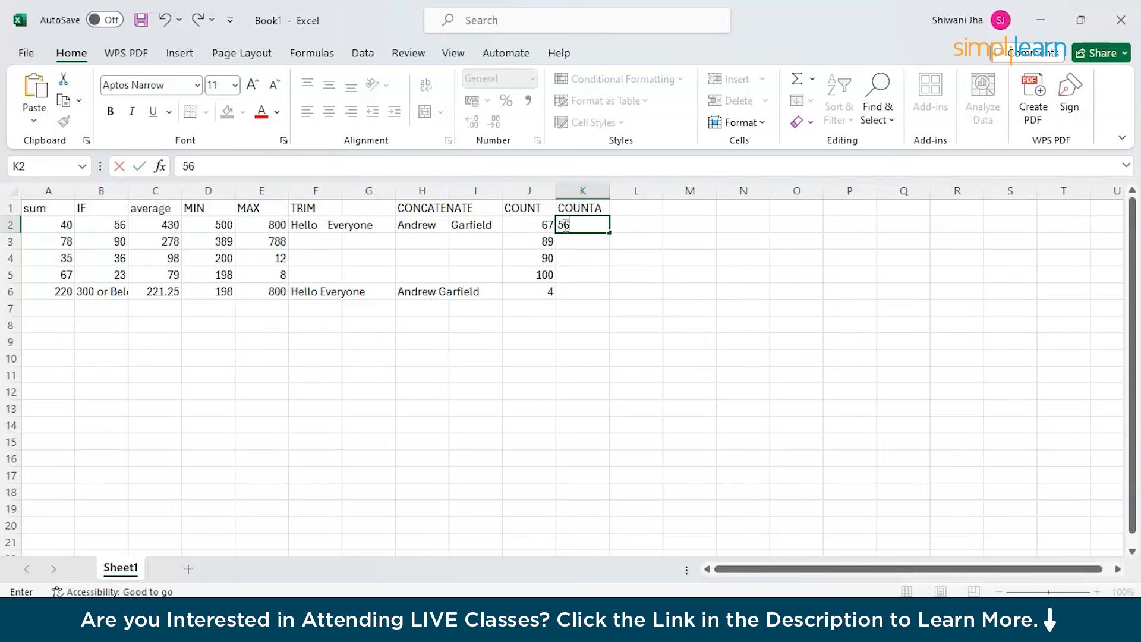
{"action": "key", "text": "ctrl+Return"}
{"action": "left_click", "coordinate": [565, 243]}
{"action": "left_click", "coordinate": [568, 264]}
{"action": "type", "text": "98"}
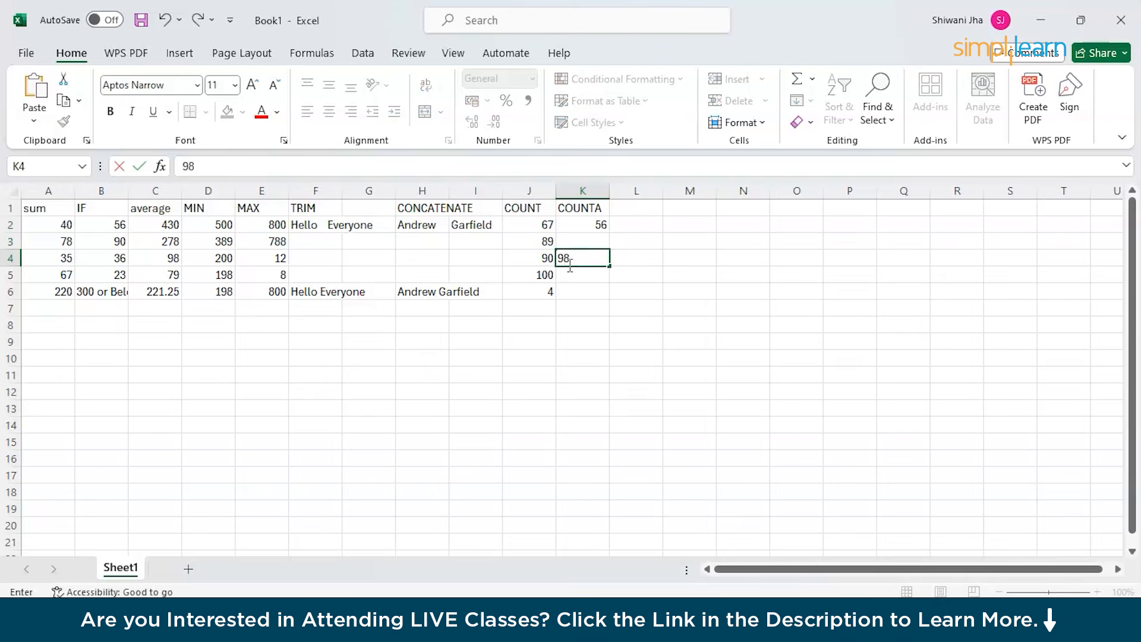
{"action": "left_click", "coordinate": [559, 276]}
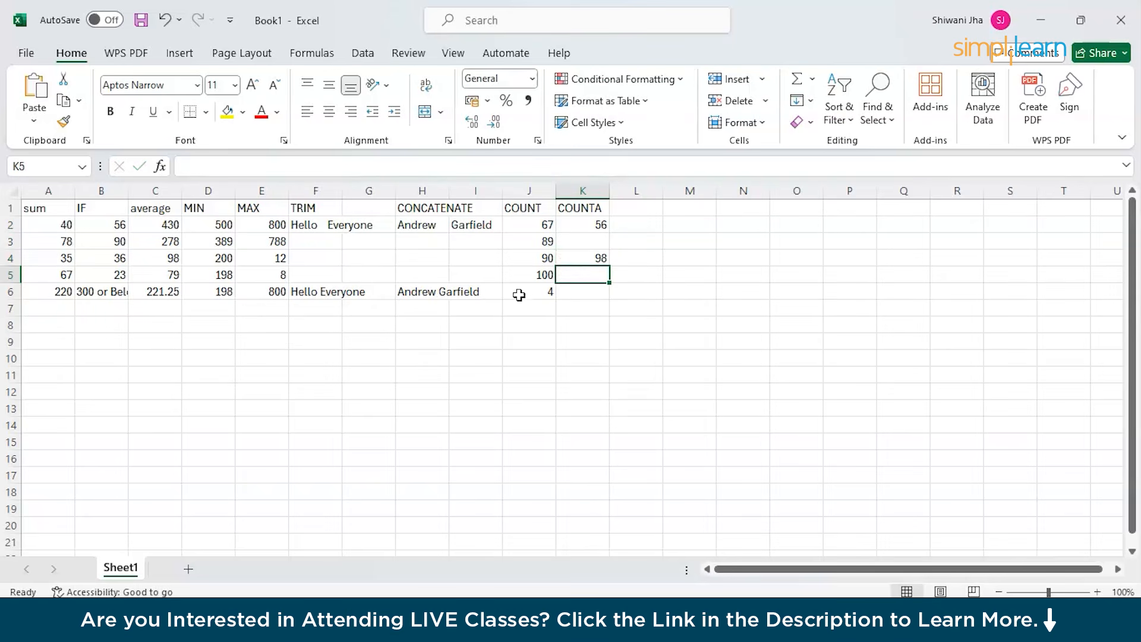
{"action": "type", "text": "56"}
{"action": "left_click", "coordinate": [592, 293]}
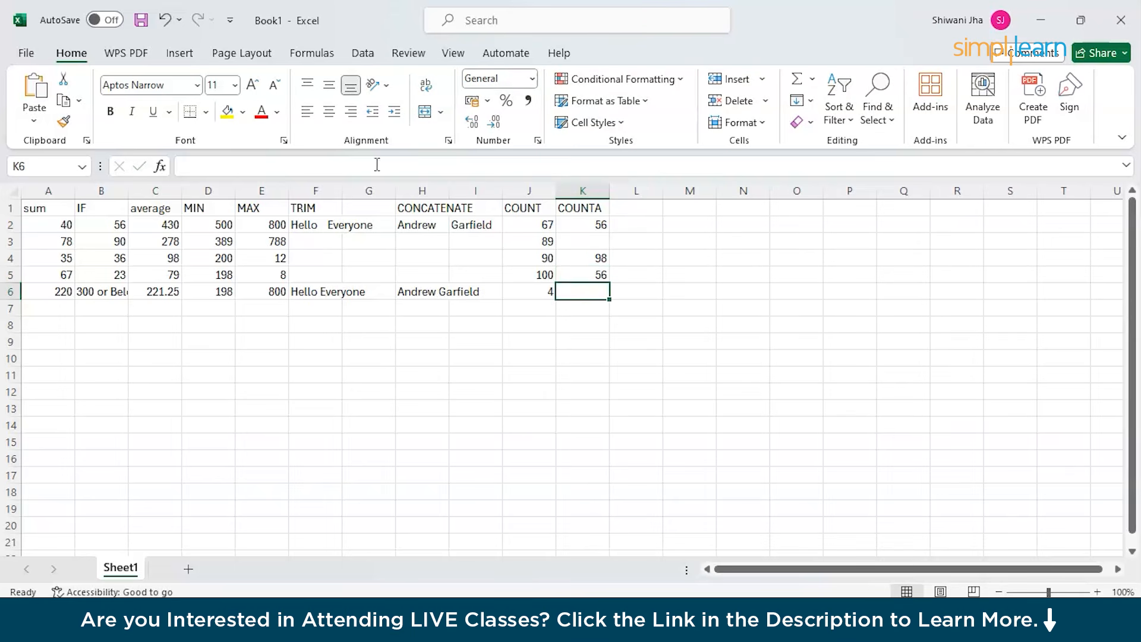
Enter =COUNTA(K2:K5) in K6, which returns 3.
{"action": "left_click", "coordinate": [257, 169]}
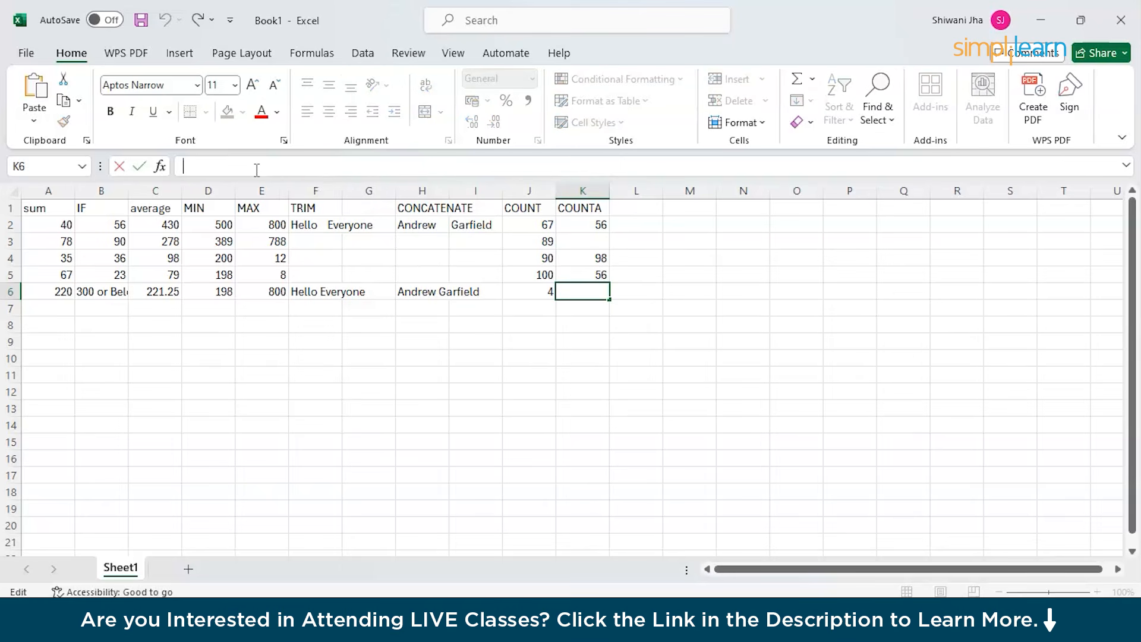
{"action": "type", "text": "="}
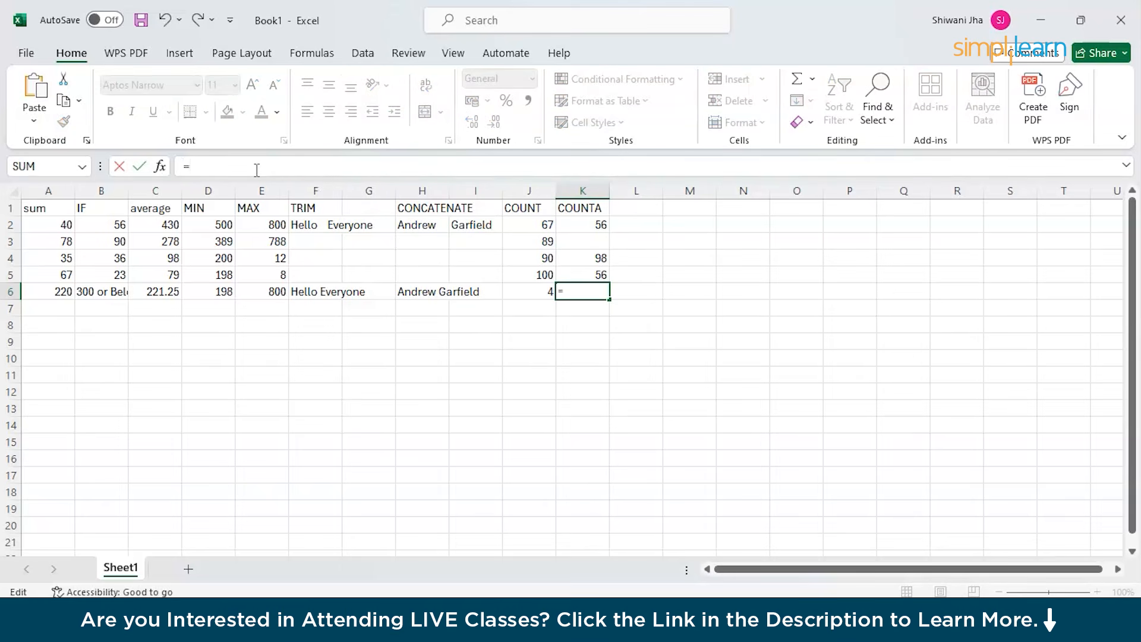
{"action": "type", "text": "COUNT"}
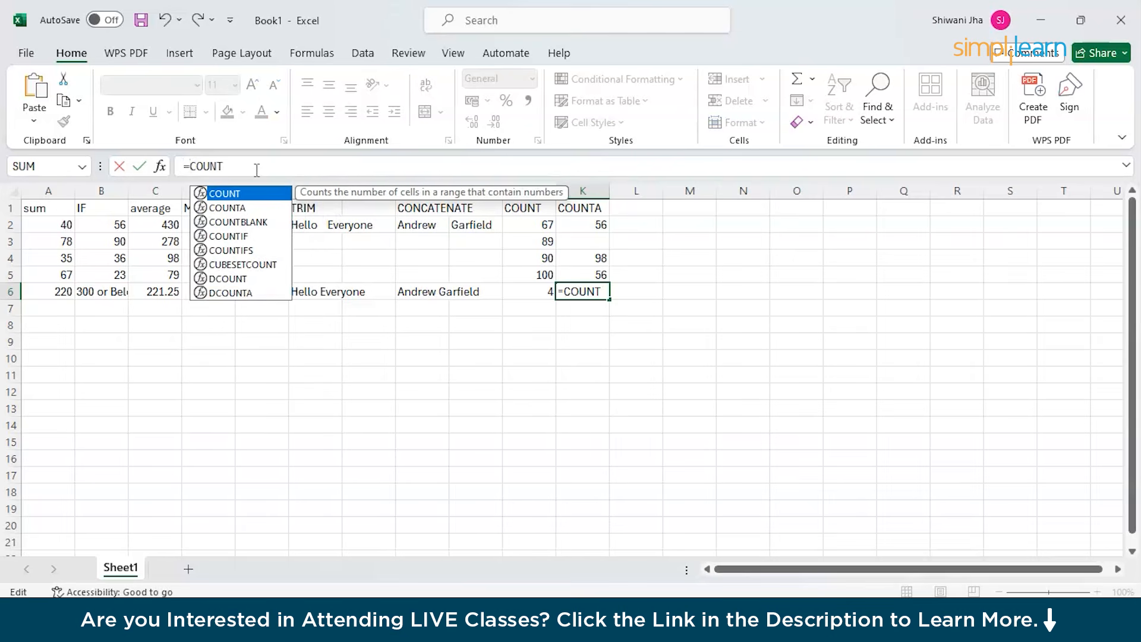
{"action": "type", "text": "A("}
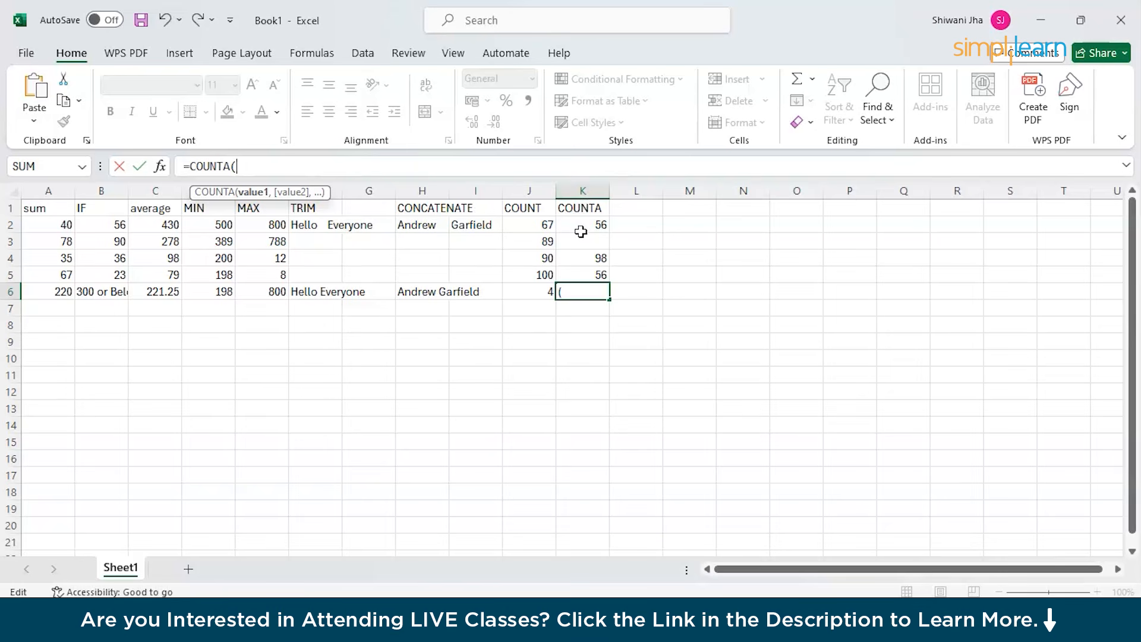
{"action": "type", "text": "K2"}
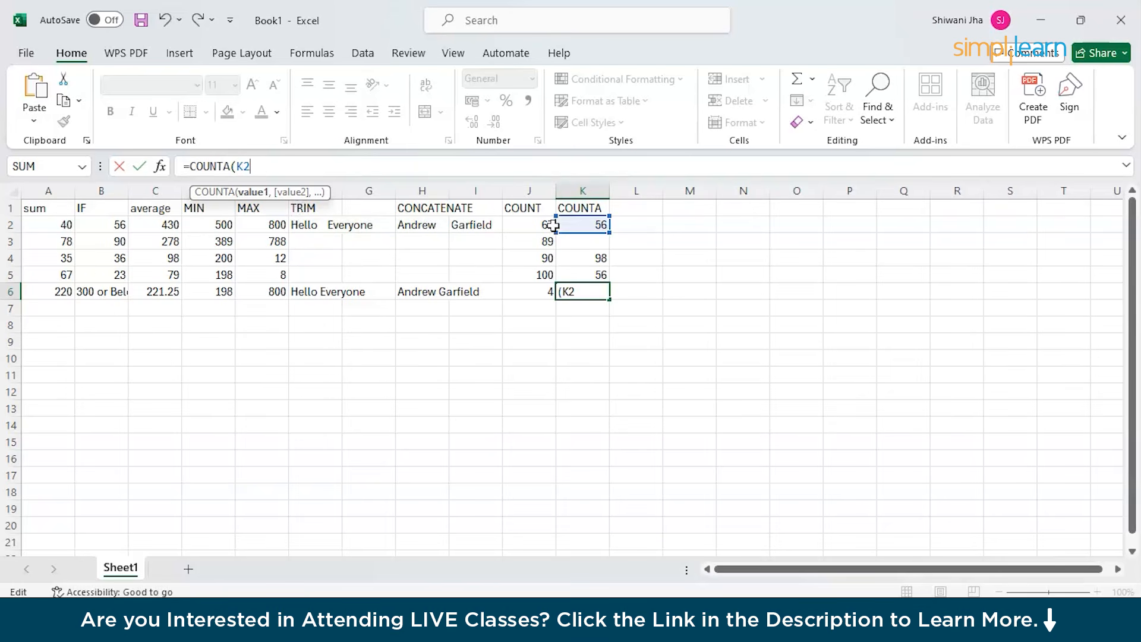
{"action": "type", "text": ":K5"}
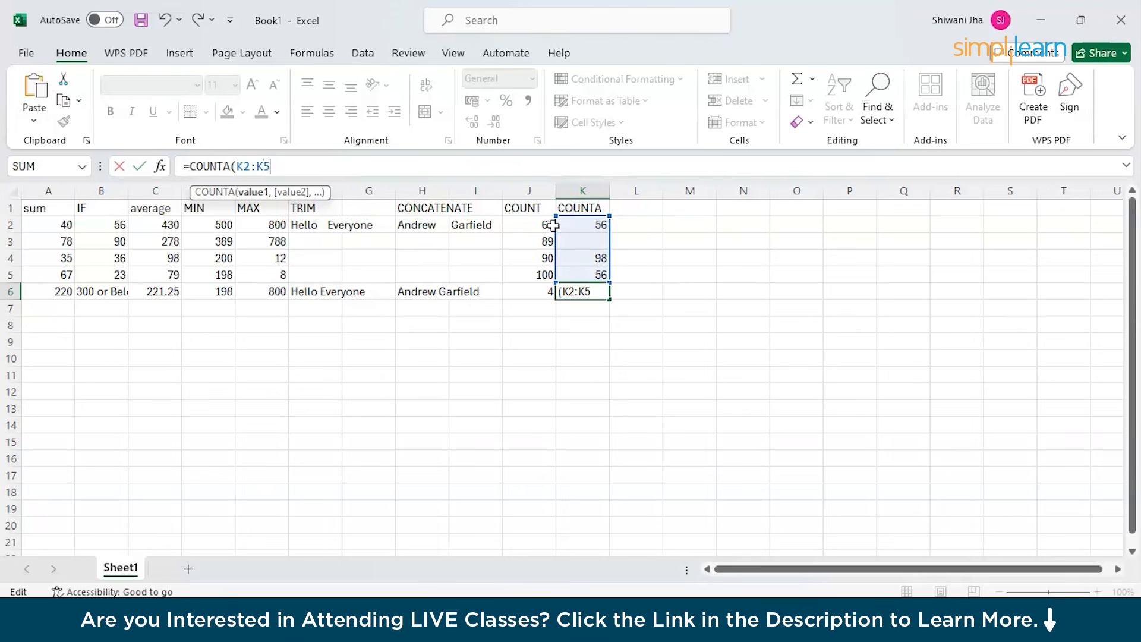
{"action": "type", "text": ")"}
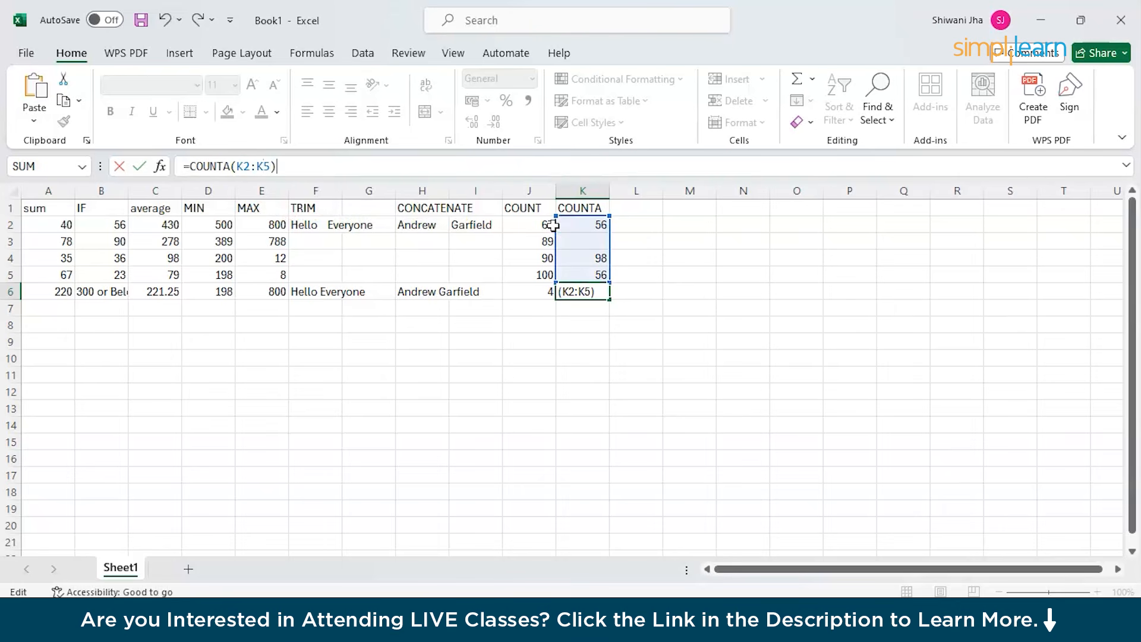
{"action": "key", "text": "Return"}
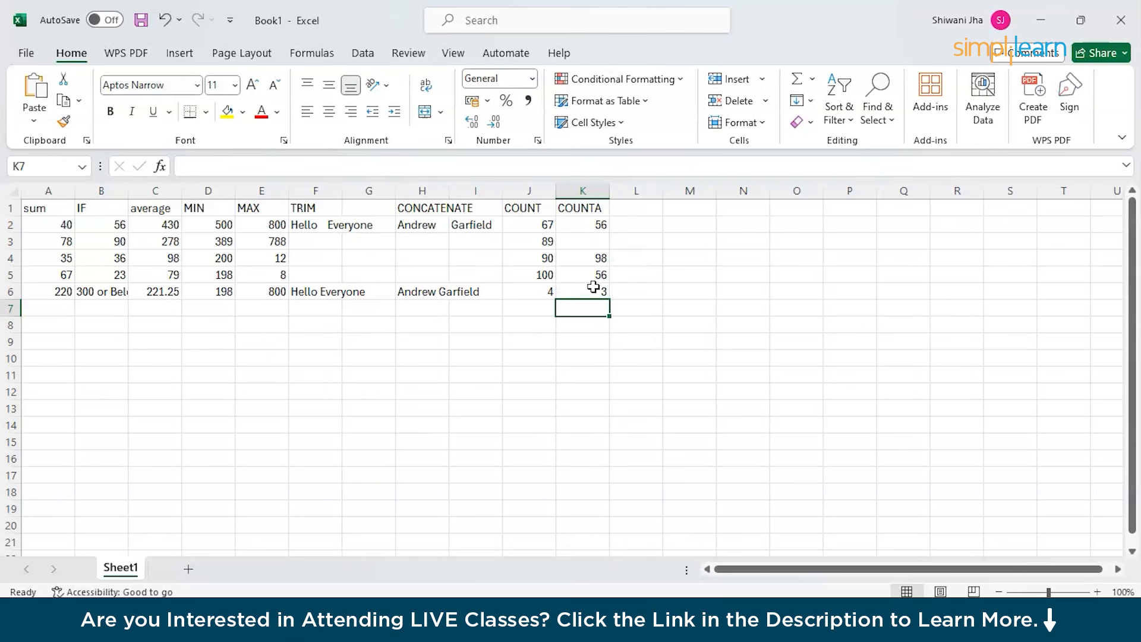
Replace the 56 in K2 with the text APPLE.
{"action": "double_click", "coordinate": [600, 257]}
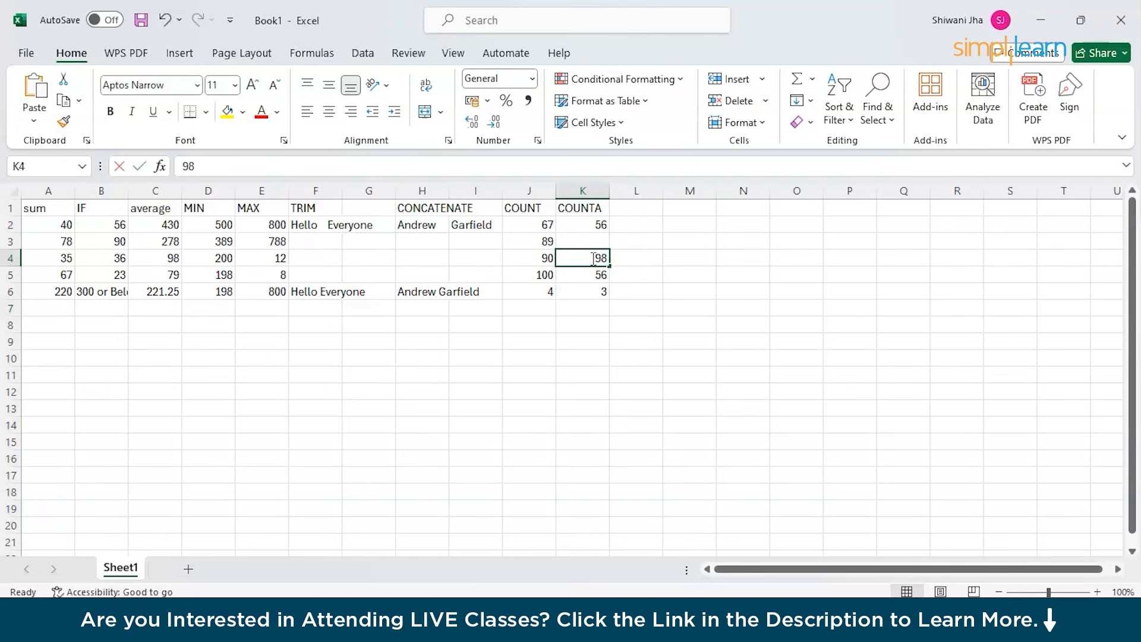
{"action": "double_click", "coordinate": [597, 225]}
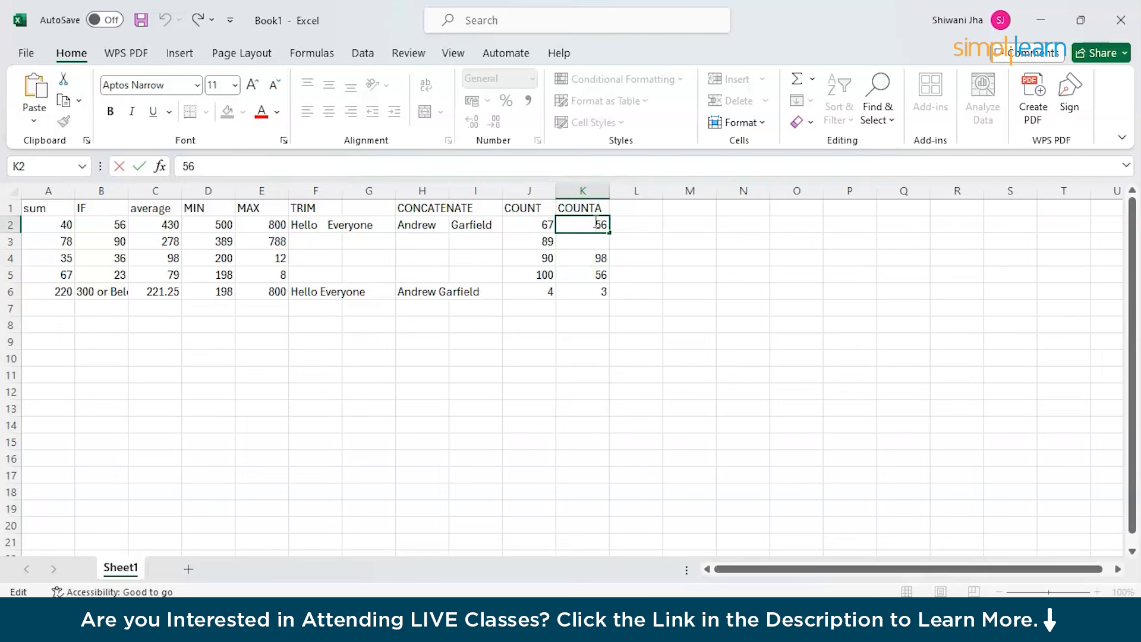
{"action": "double_click", "coordinate": [605, 223]}
{"action": "key", "text": "BackSpace"}
{"action": "type", "text": "APPLE"}
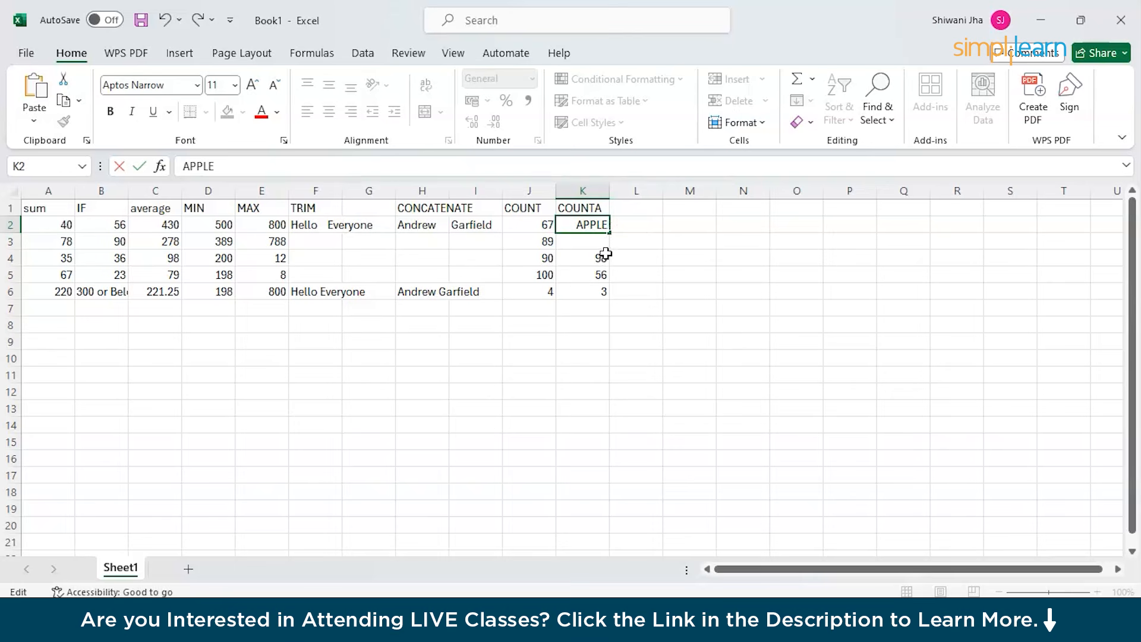
{"action": "left_click", "coordinate": [604, 256]}
Change K4 to BANANA and re-enter the K6 COUNTA formula, which still shows 3.
{"action": "key", "text": "BackSpace"}
{"action": "type", "text": "BA"}
{"action": "type", "text": "NANA"}
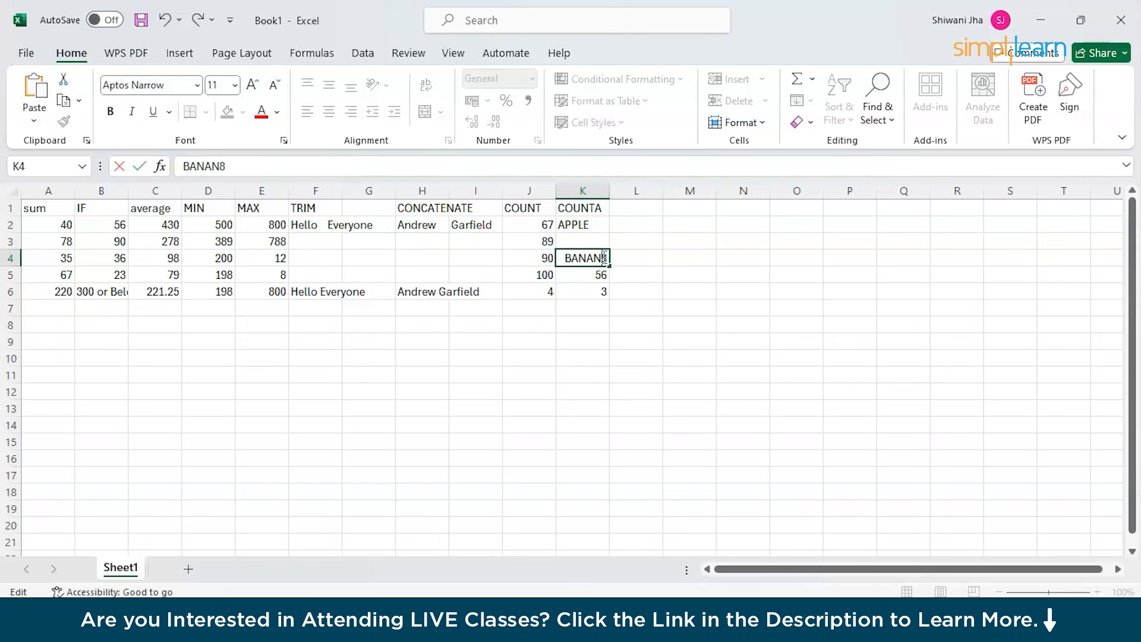
{"action": "key", "text": "Delete"}
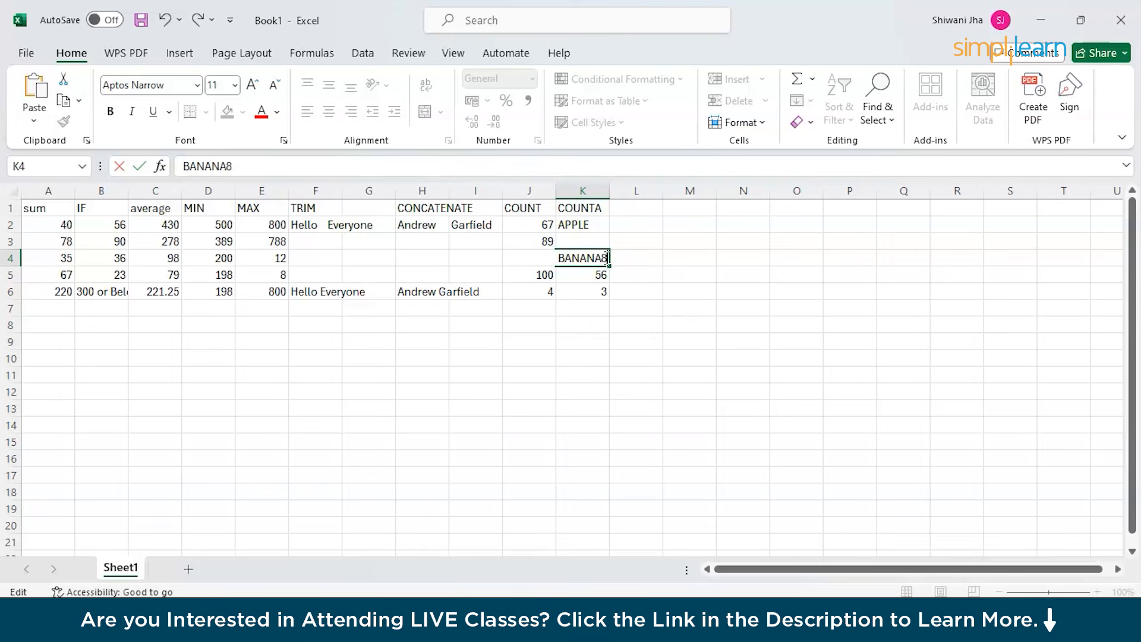
{"action": "left_click", "coordinate": [600, 290]}
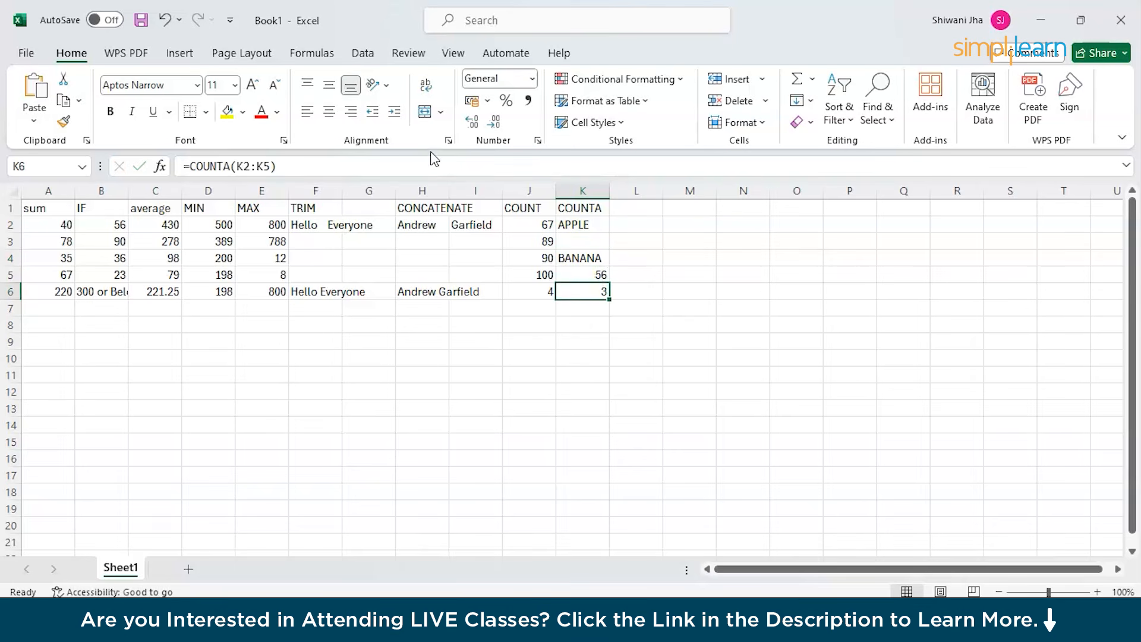
{"action": "left_click", "coordinate": [337, 164]}
{"action": "key", "text": "Return"}
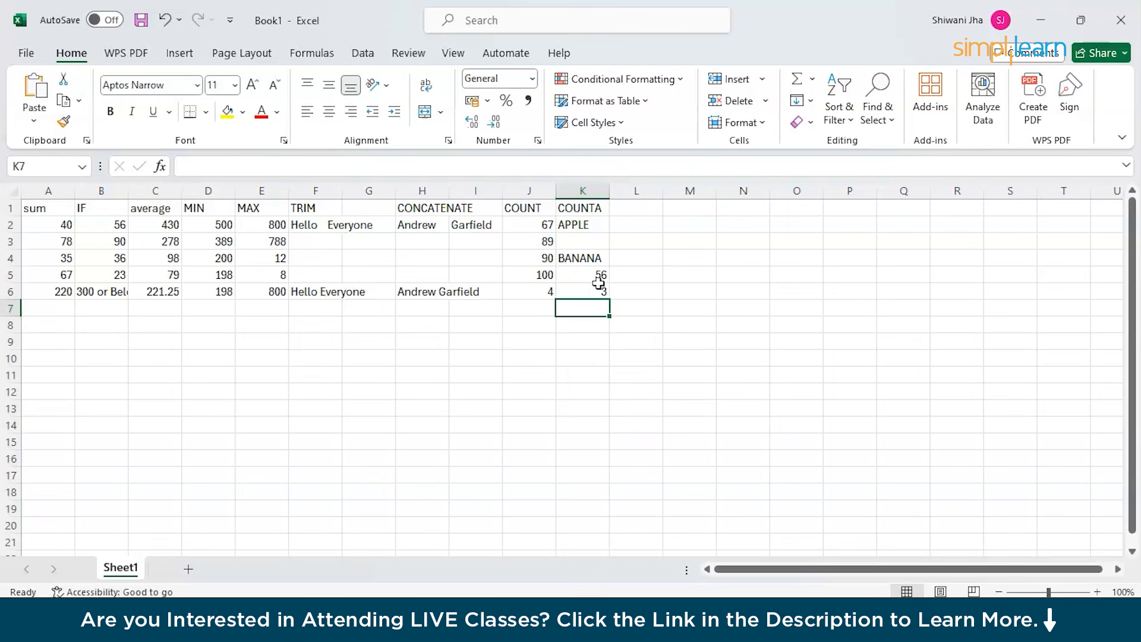
{"action": "left_click", "coordinate": [550, 278]}
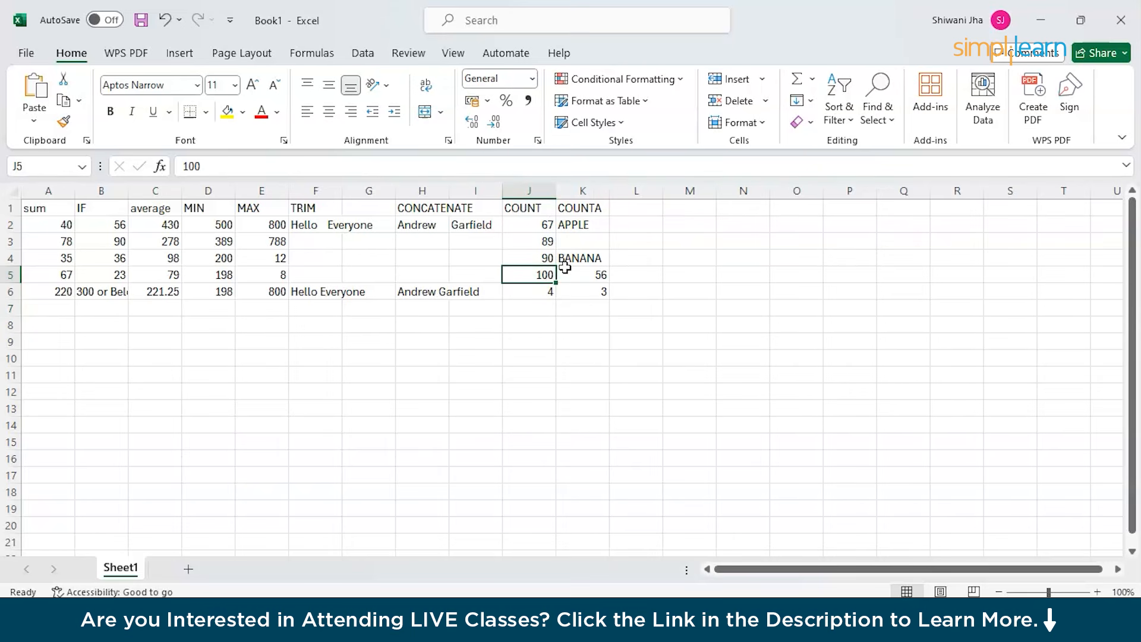
{"action": "left_click", "coordinate": [633, 215]}
Enter the heading COUNTIF in cell L1.
{"action": "double_click", "coordinate": [633, 213]}
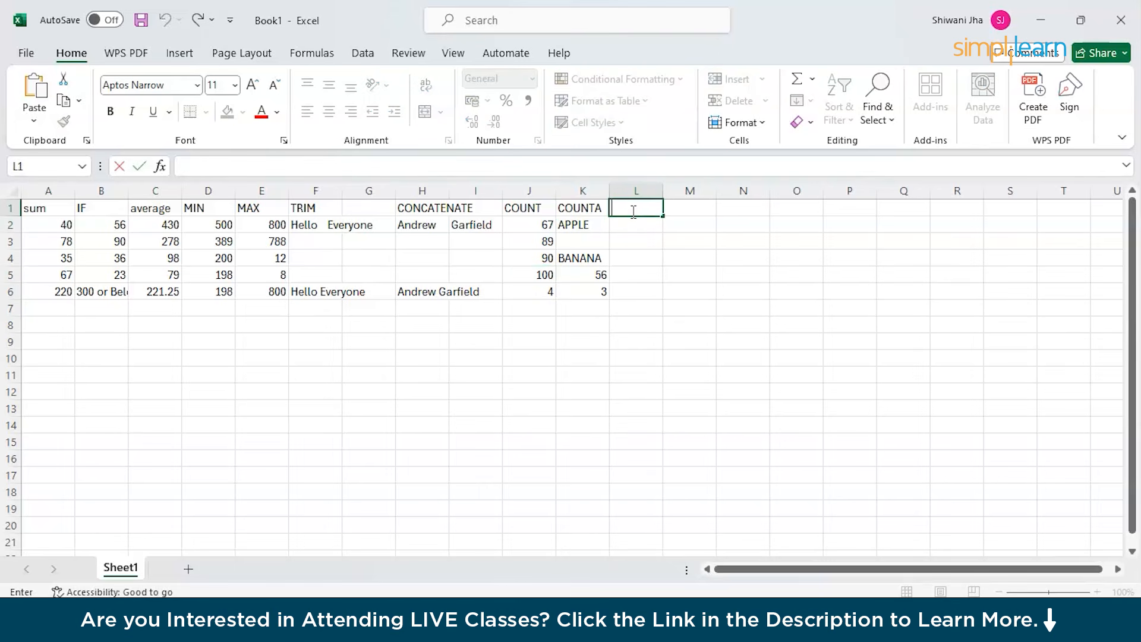
{"action": "type", "text": "COUNTIF"}
{"action": "double_click", "coordinate": [639, 227]}
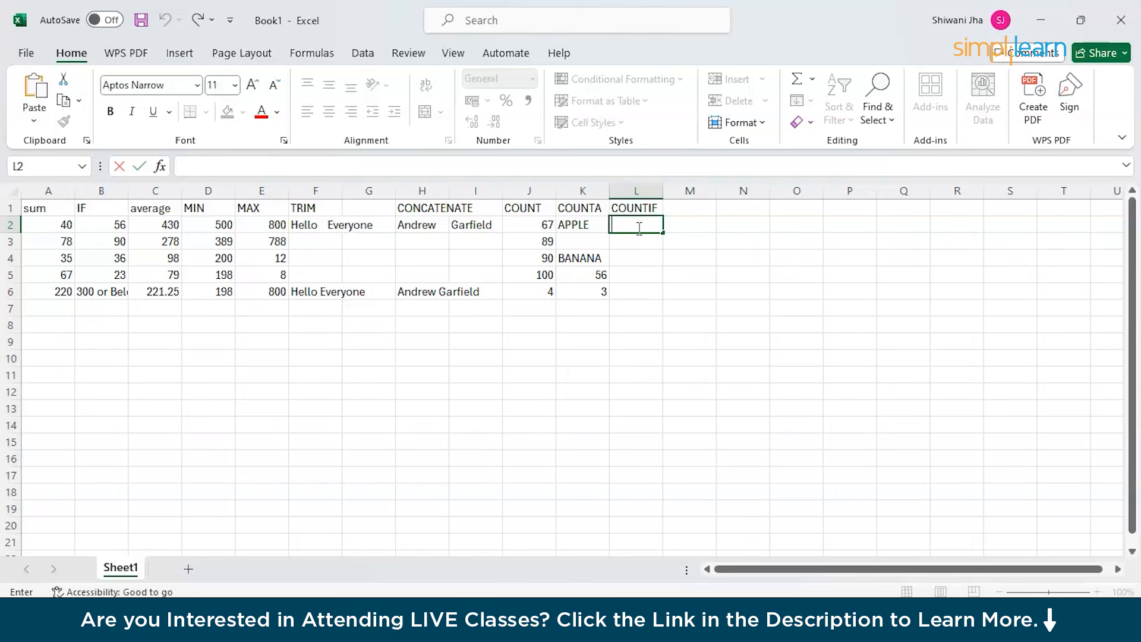
Fill L2 to L5 with 89, 7, 3 and 5.
{"action": "type", "text": "89"}
{"action": "left_click", "coordinate": [633, 247]}
{"action": "type", "text": "7"}
{"action": "left_click", "coordinate": [631, 259]}
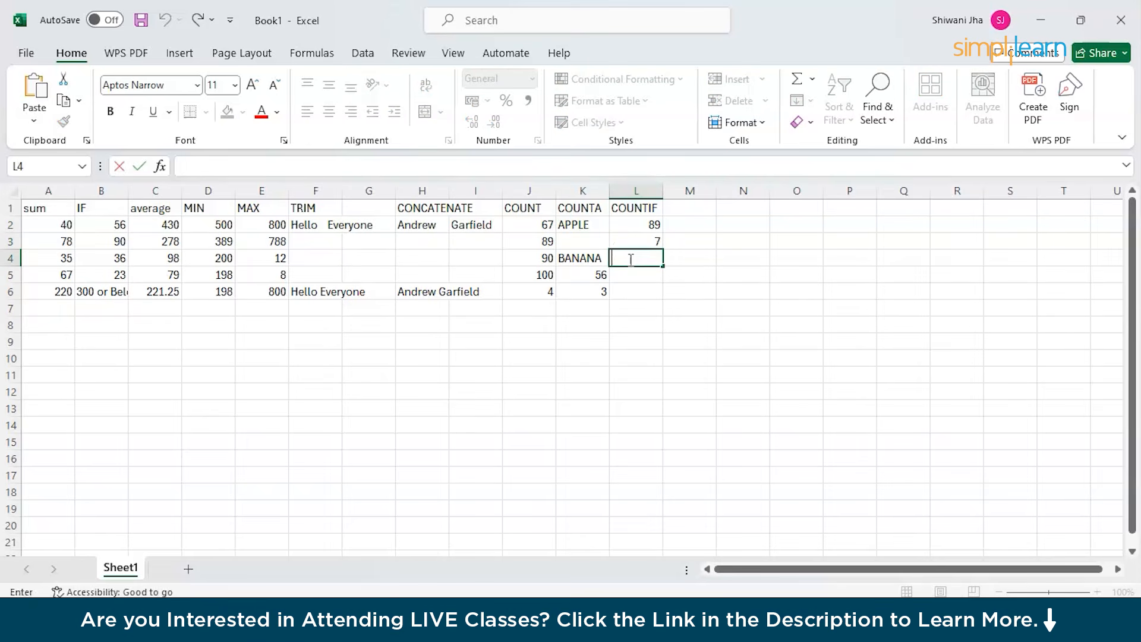
{"action": "type", "text": "3"}
{"action": "left_click", "coordinate": [630, 273]}
{"action": "double_click", "coordinate": [632, 278]}
{"action": "type", "text": "5"}
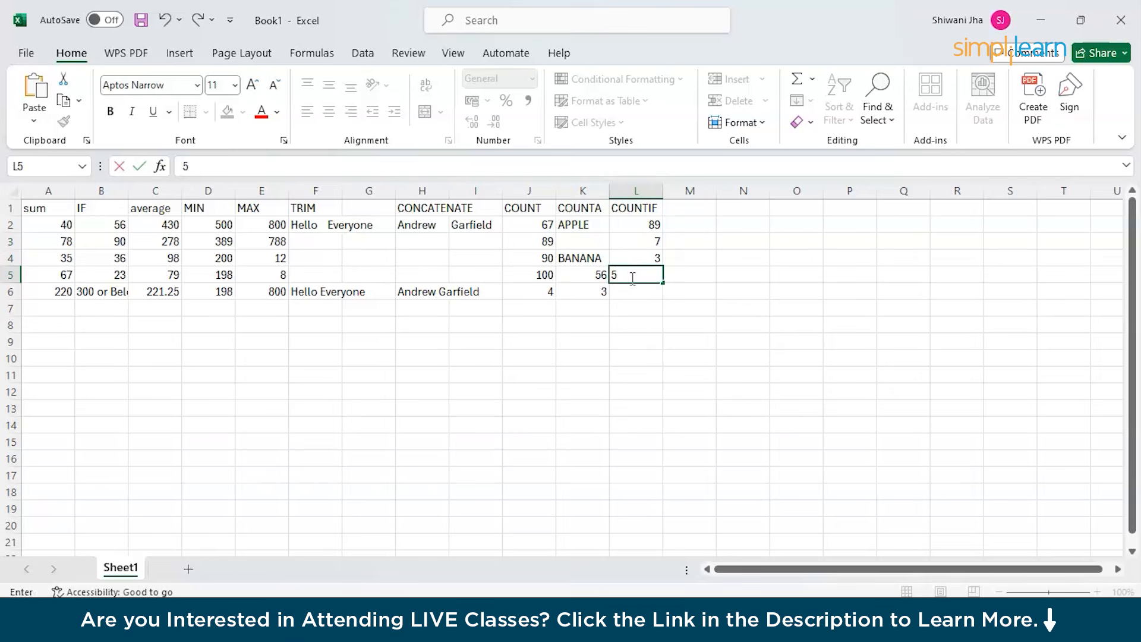
{"action": "left_click", "coordinate": [631, 291]}
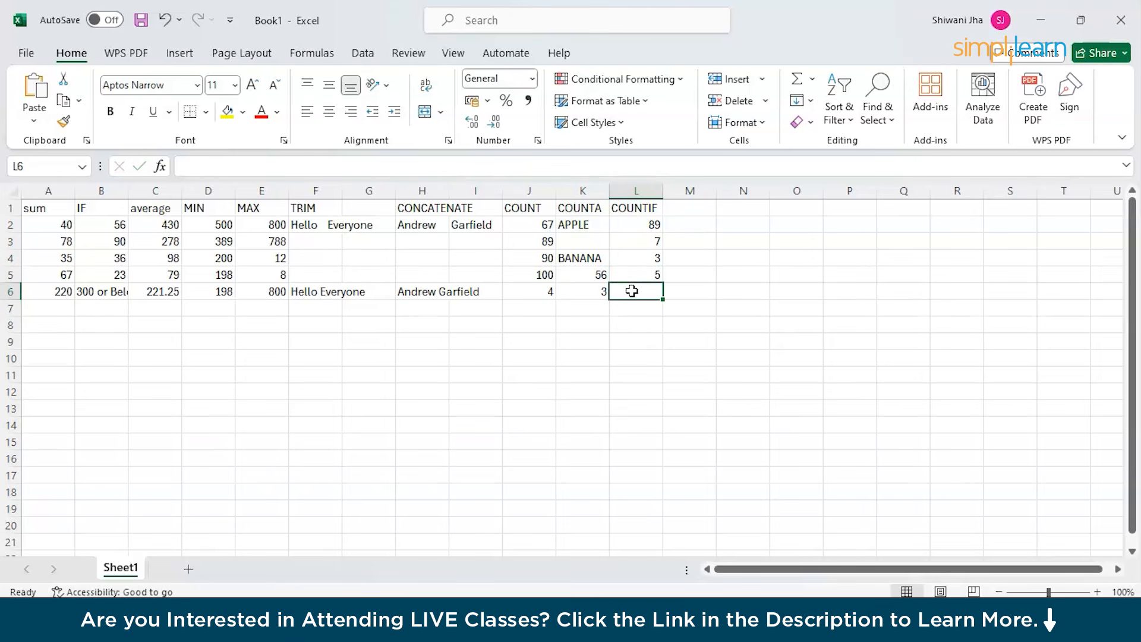
Enter =COUNTIF(L2:L5,">5") in L6.
{"action": "left_click", "coordinate": [256, 167]}
{"action": "type", "text": "="}
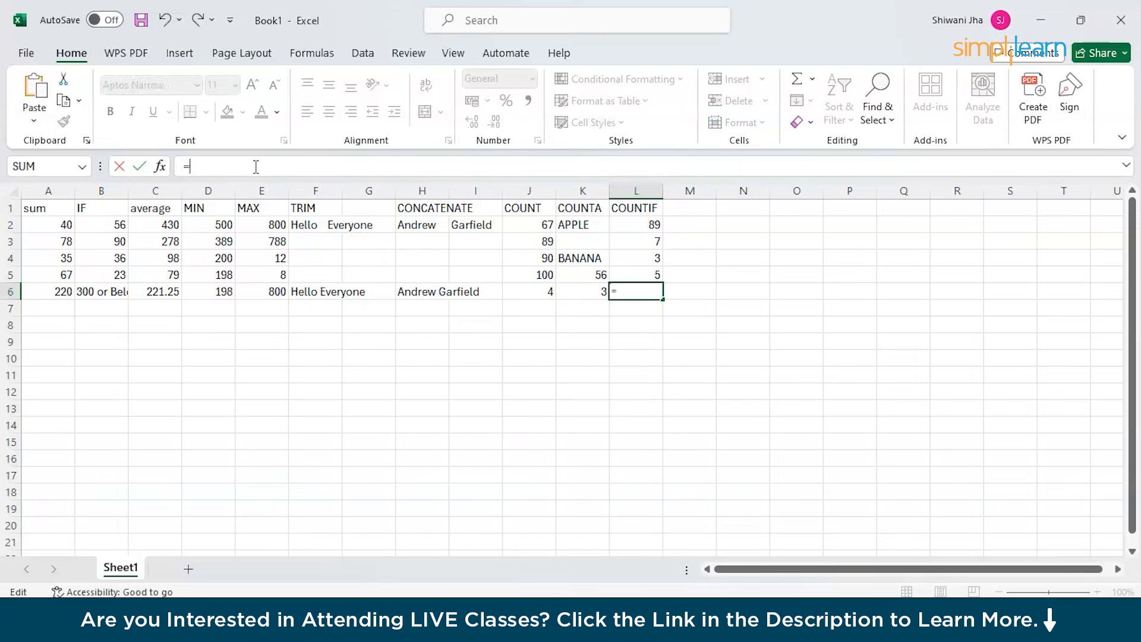
{"action": "type", "text": "COUNT"}
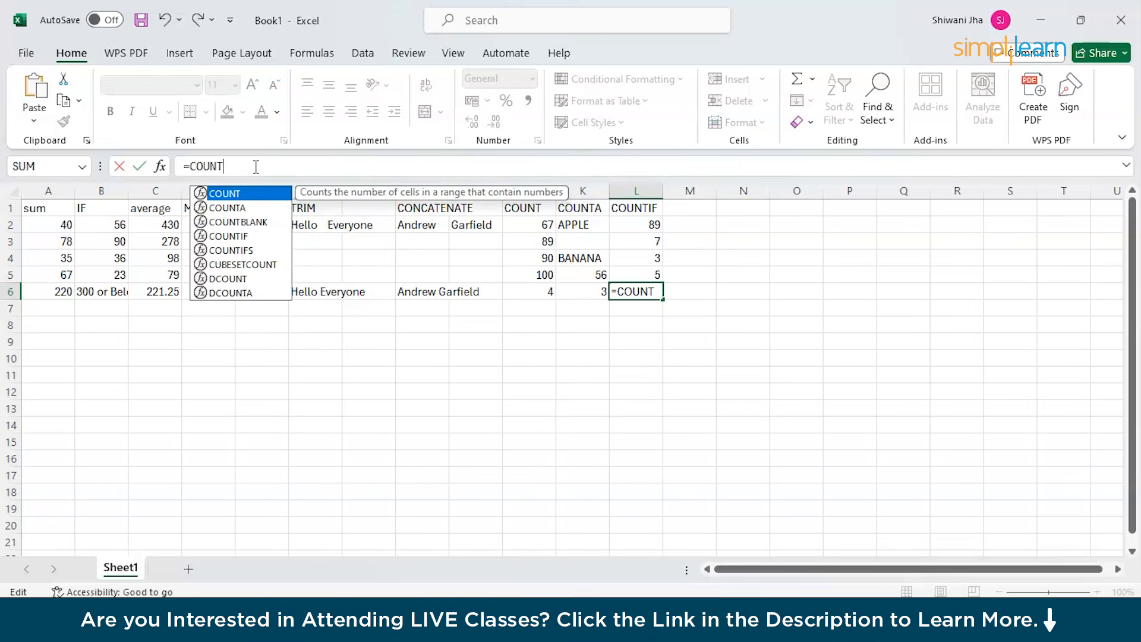
{"action": "type", "text": "IF("}
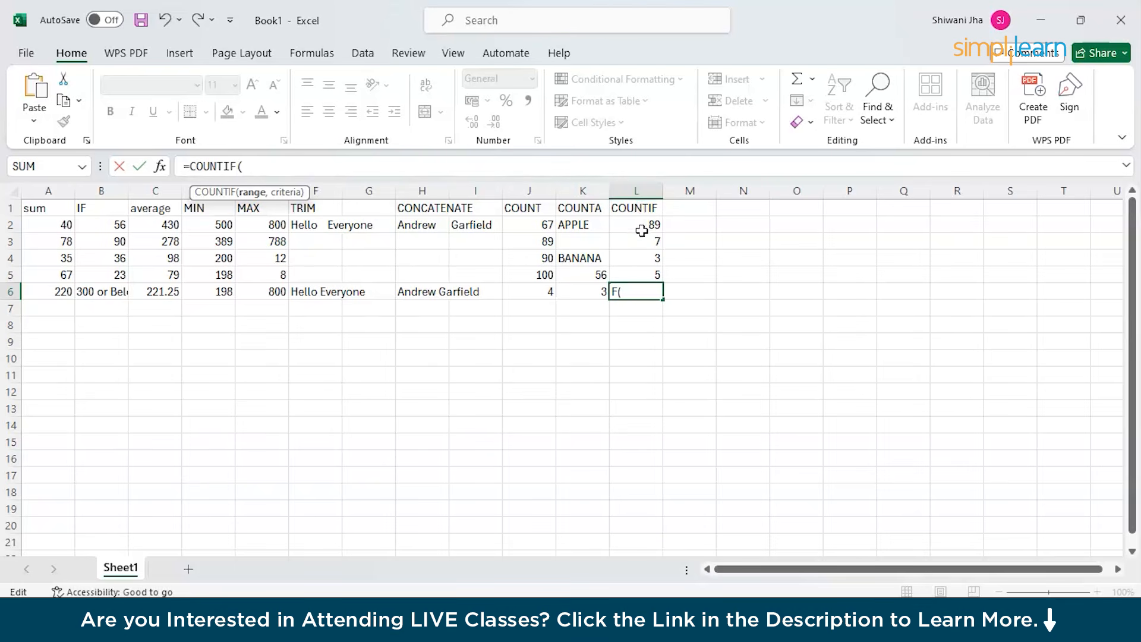
{"action": "type", "text": "L2:"}
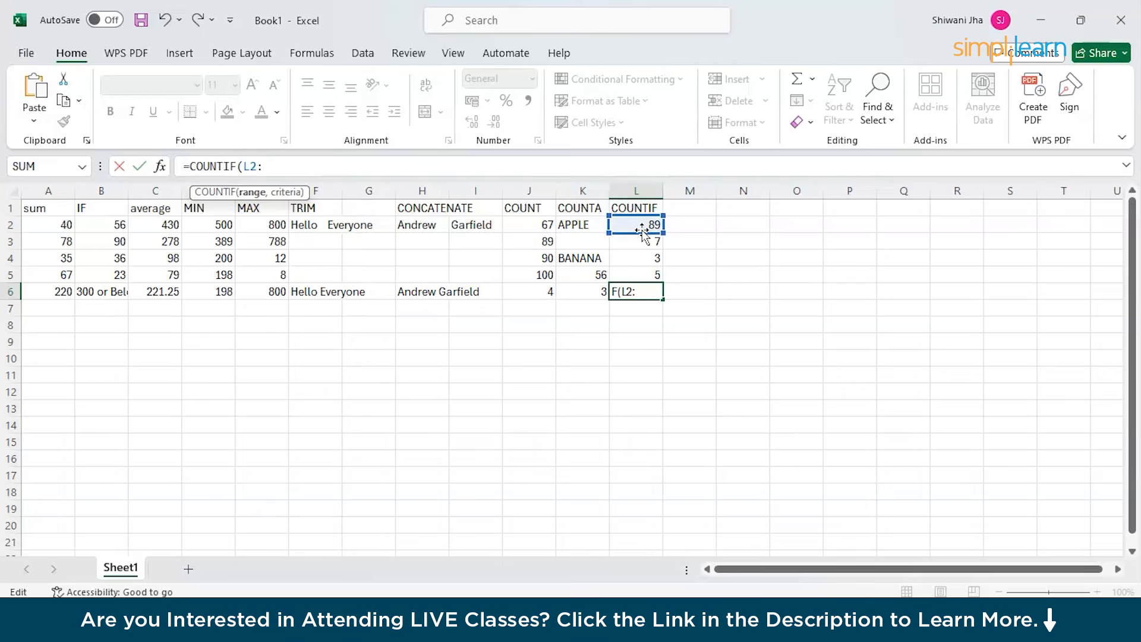
{"action": "type", "text": "L"}
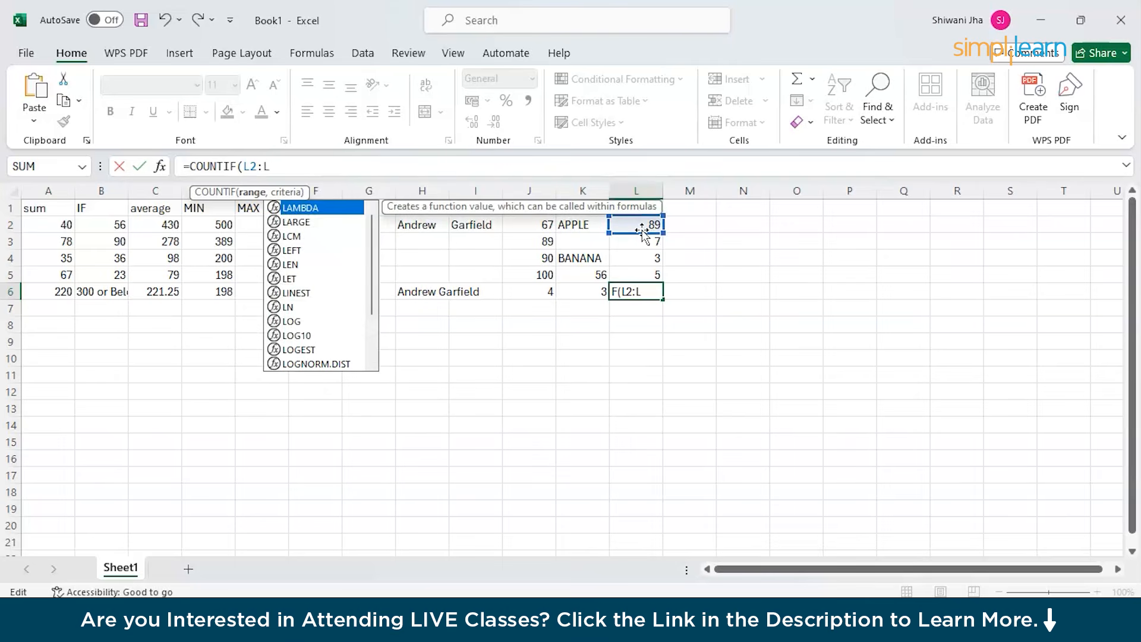
{"action": "type", "text": "5)"}
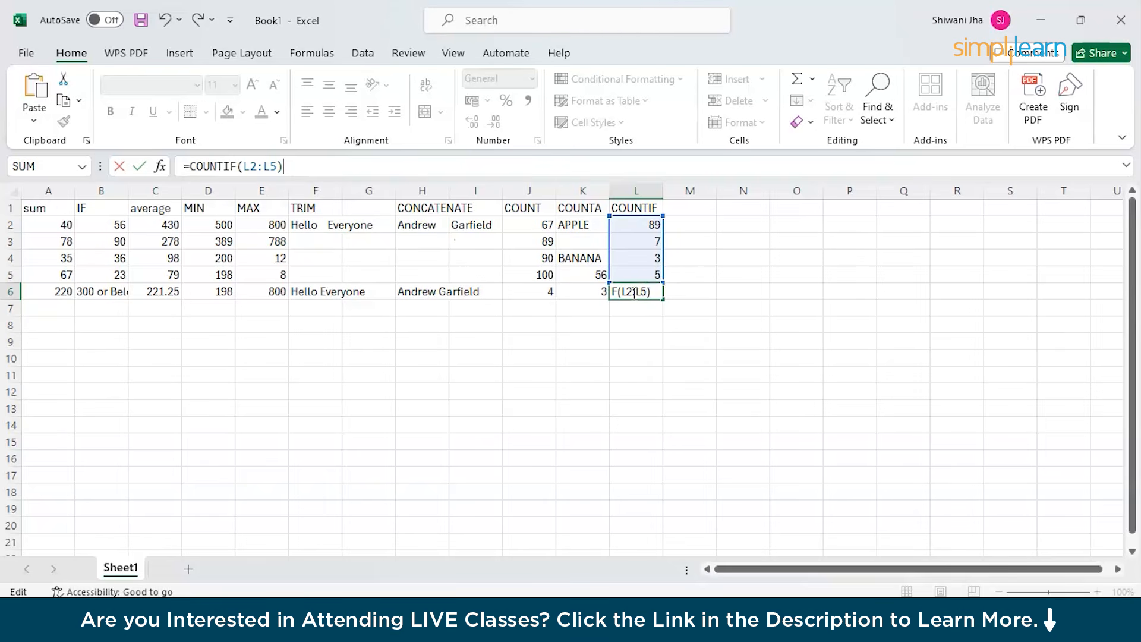
{"action": "left_click", "coordinate": [634, 292]}
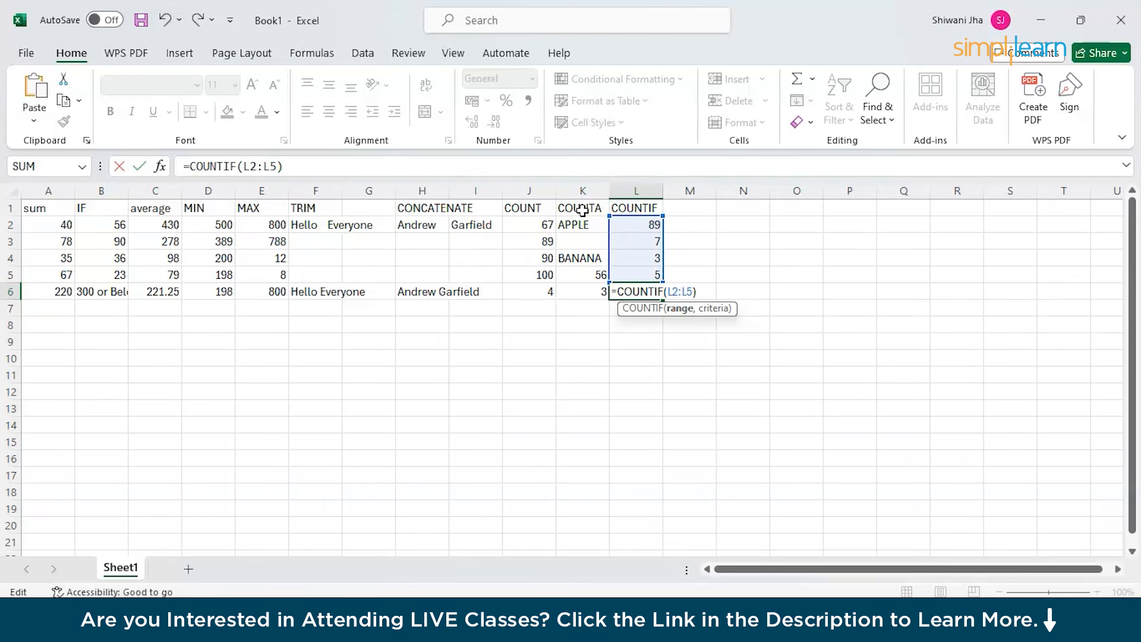
{"action": "left_click", "coordinate": [277, 165]}
{"action": "type", "text": ","}
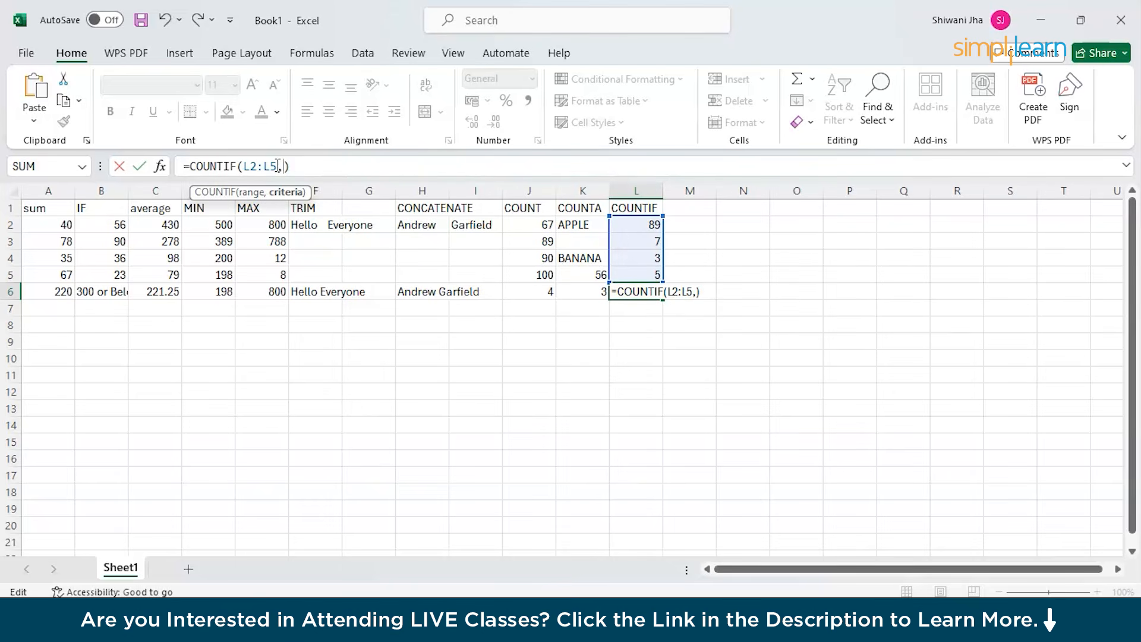
{"action": "type", "text": "\""}
{"action": "type", "text": "5\""}
{"action": "key", "text": "Left"}
{"action": "key", "text": "Left"}
{"action": "type", "text": ">"}
{"action": "left_click", "coordinate": [333, 168]}
{"action": "key", "text": "Return"}
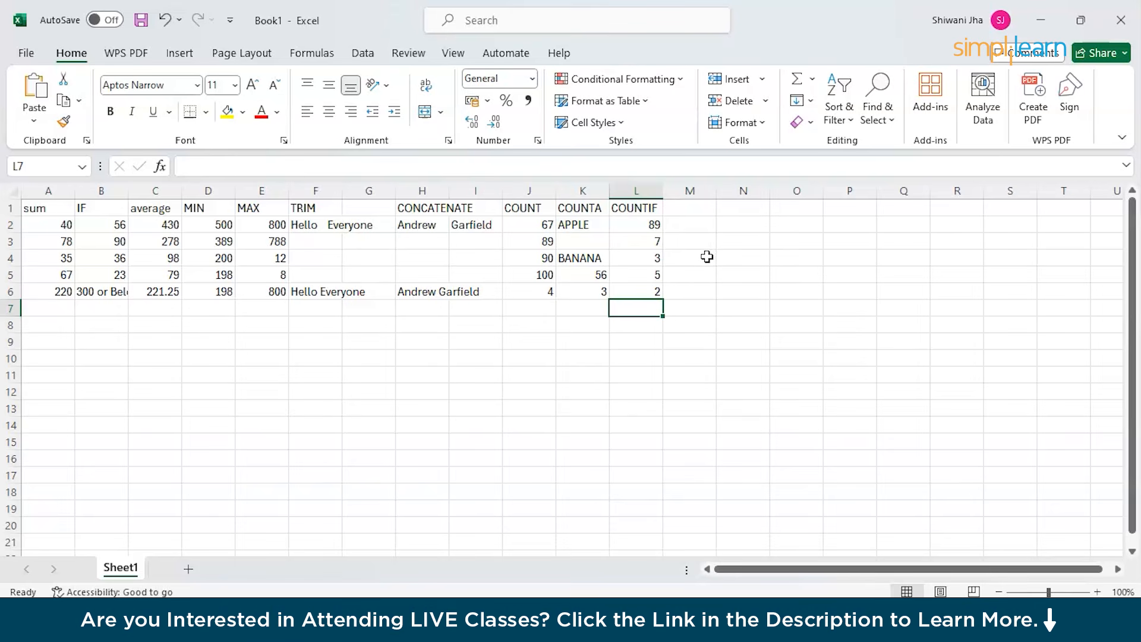
Change the L6 COUNTIF criterion from ">5" to ">3", giving 3.
{"action": "left_click", "coordinate": [648, 295]}
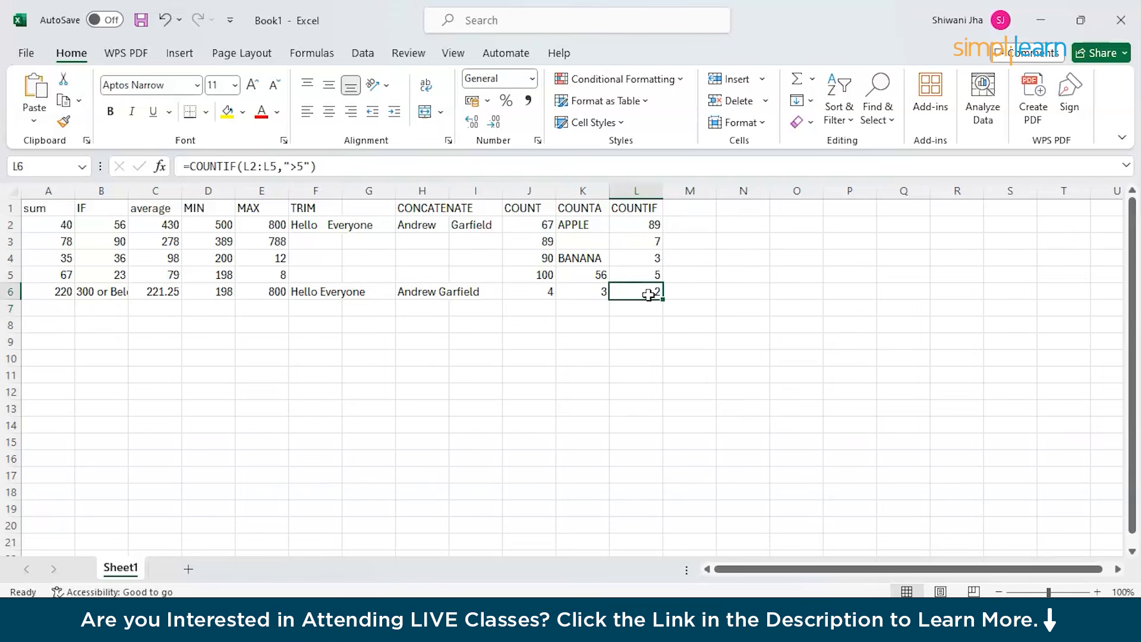
{"action": "left_click", "coordinate": [305, 165]}
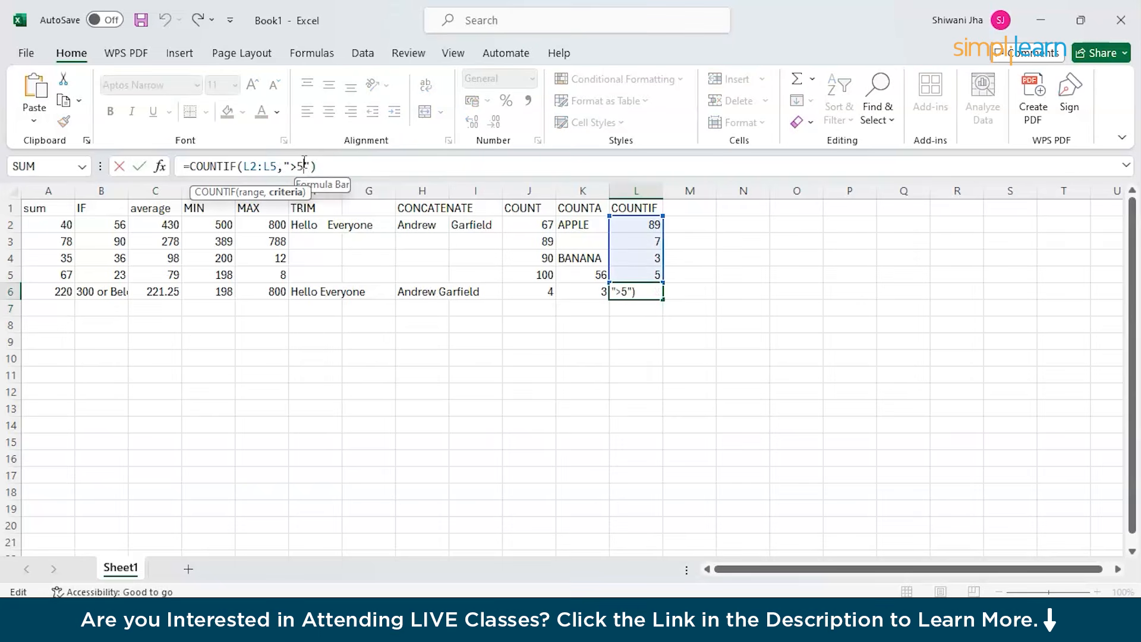
{"action": "key", "text": "BackSpace"}
{"action": "type", "text": "3"}
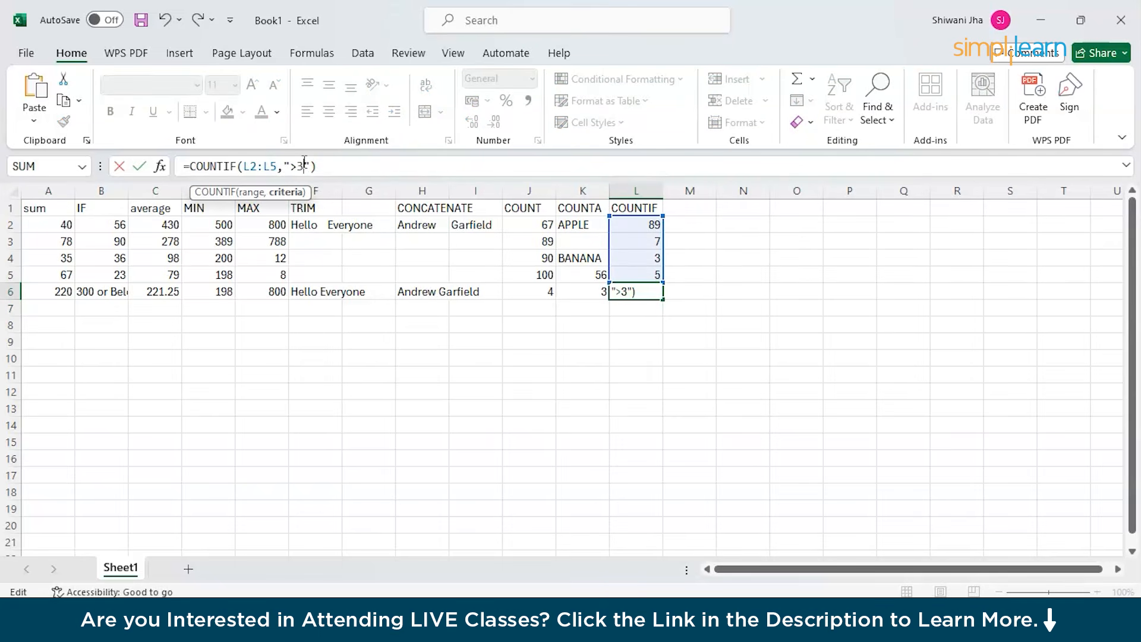
{"action": "left_click", "coordinate": [323, 166]}
{"action": "key", "text": "Return"}
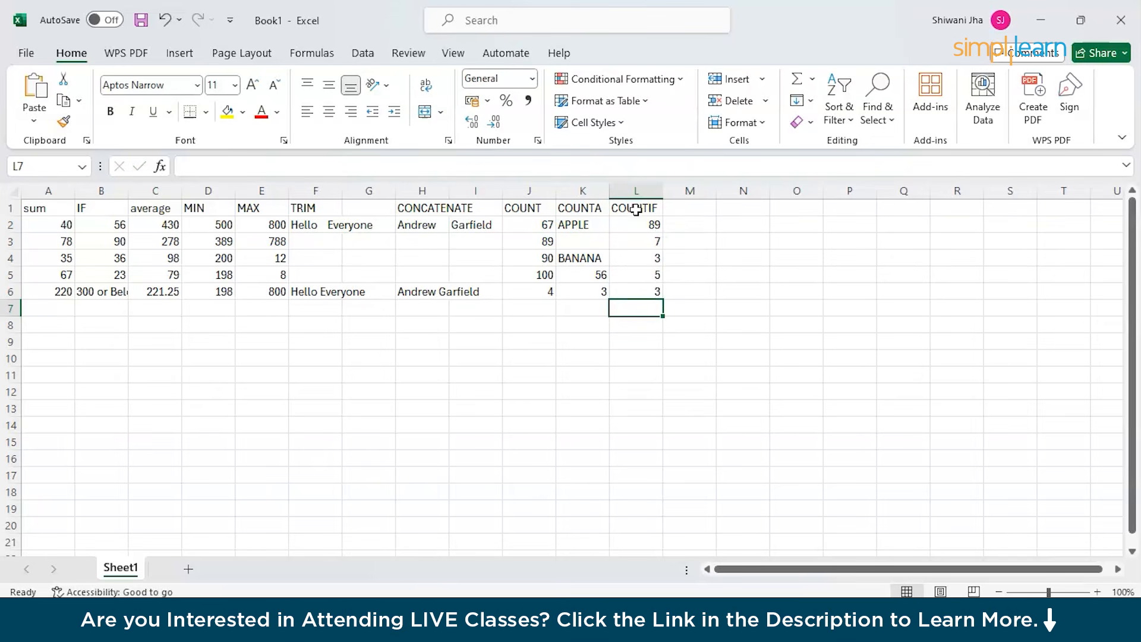
Enter the heading SUMIF in cell M1.
{"action": "double_click", "coordinate": [700, 211]}
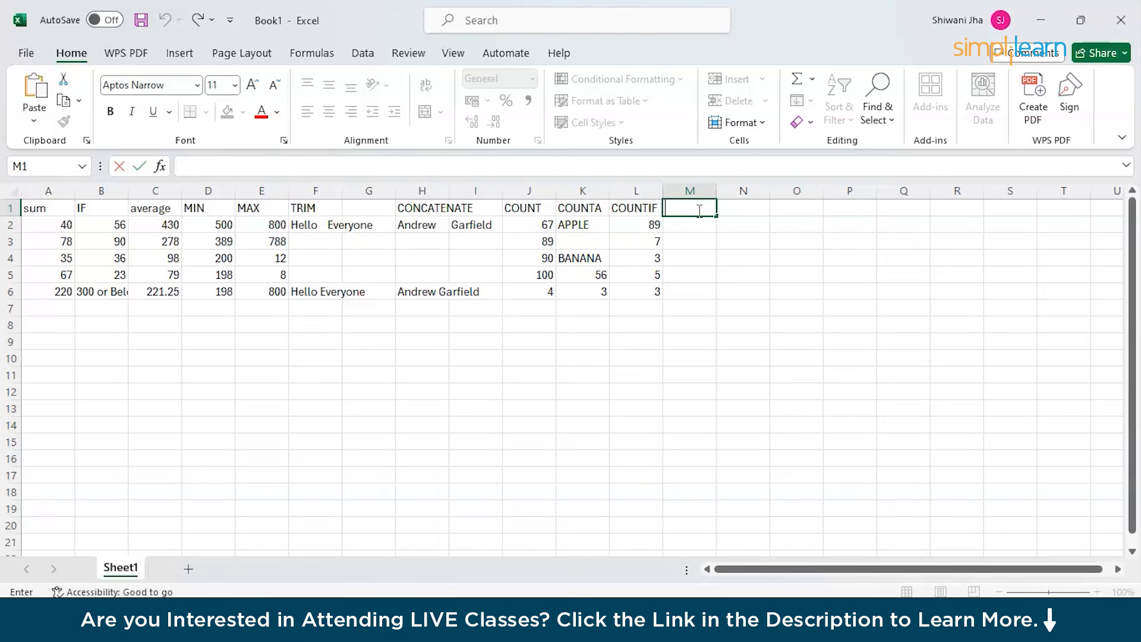
{"action": "type", "text": "SUMIF"}
{"action": "key", "text": "Return"}
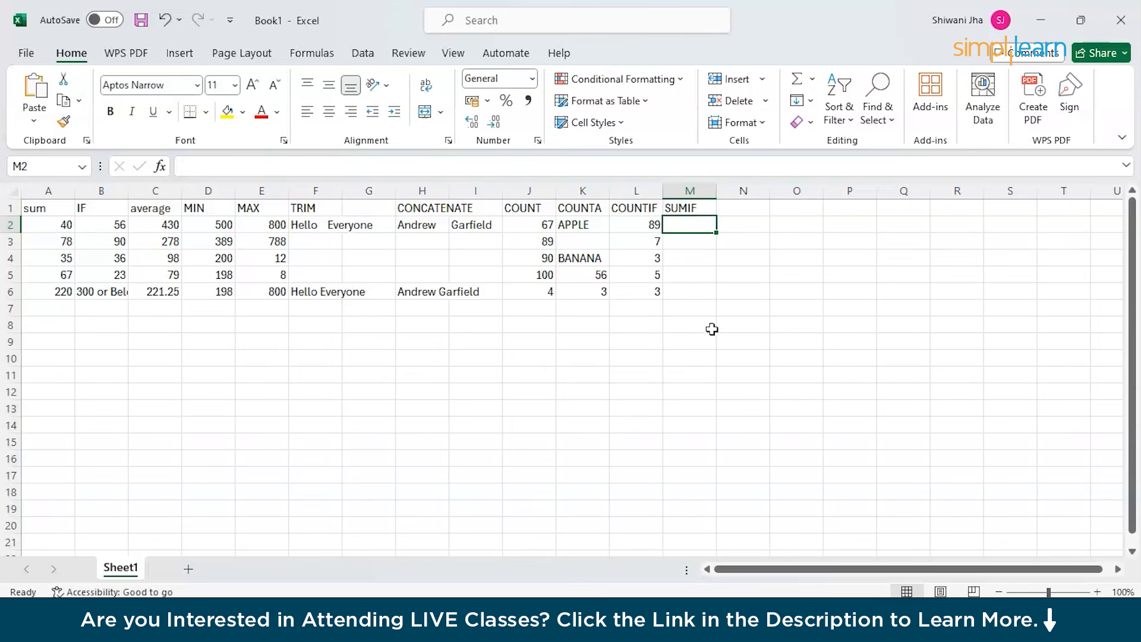
{"action": "left_click", "coordinate": [686, 290]}
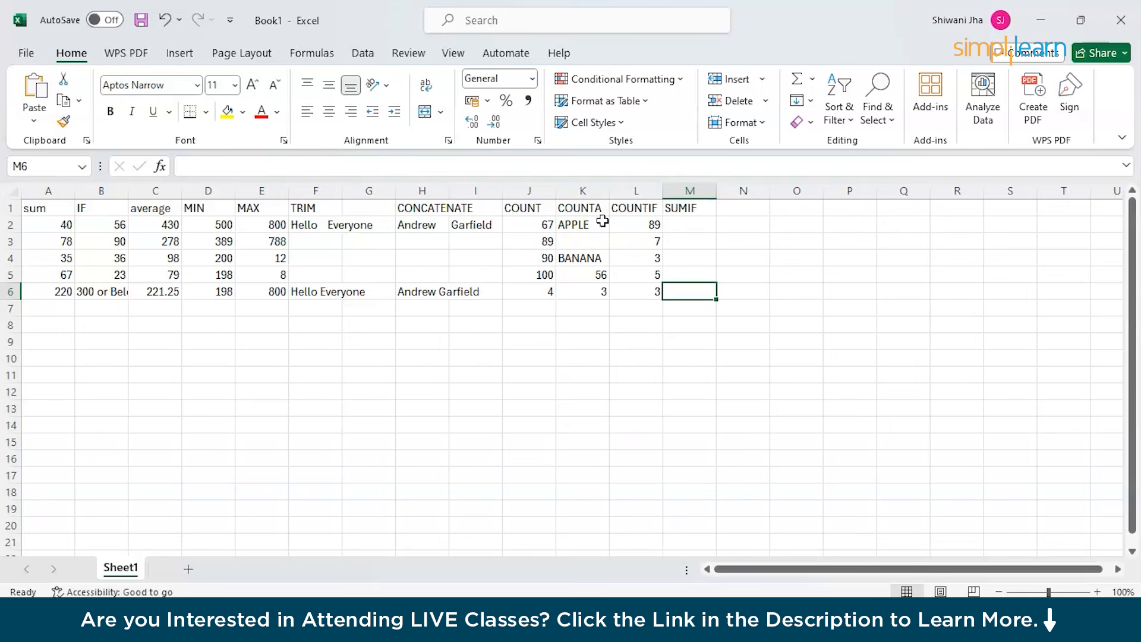
Fill M2 to M5 with 7, 5, 3 and 10.
{"action": "left_click", "coordinate": [681, 228]}
{"action": "double_click", "coordinate": [682, 228]}
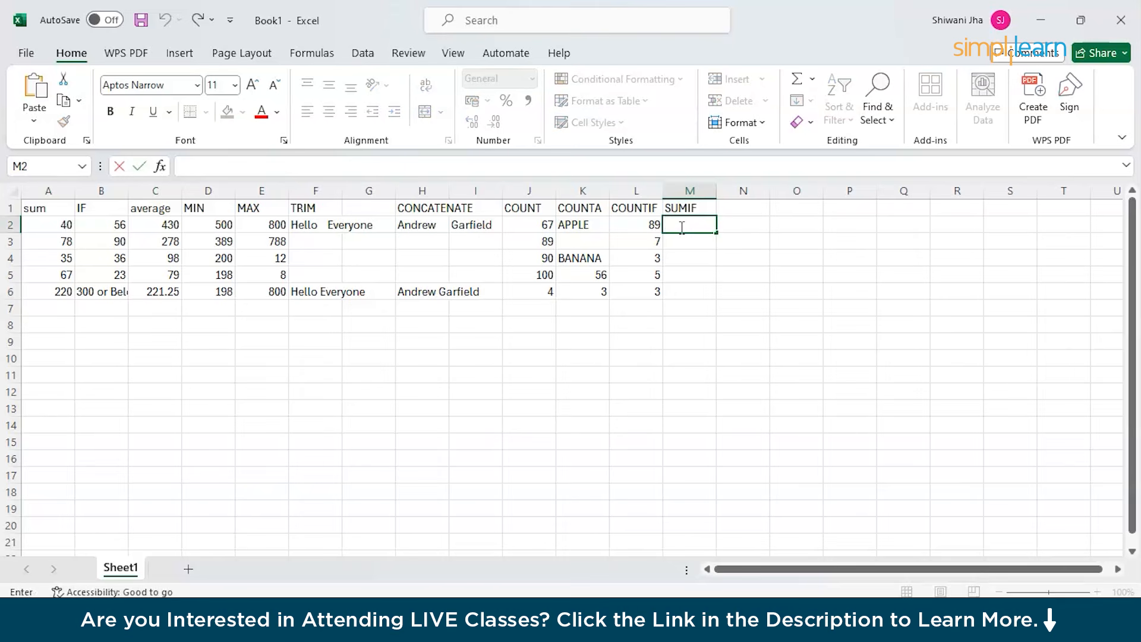
{"action": "type", "text": "7"}
{"action": "key", "text": "Return"}
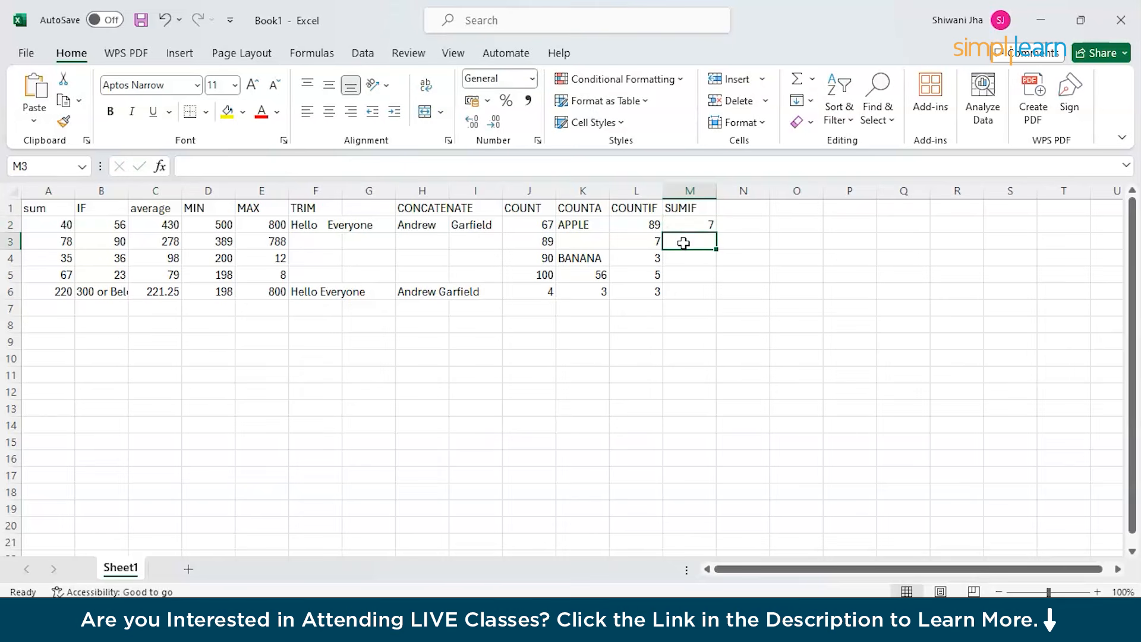
{"action": "type", "text": "5"}
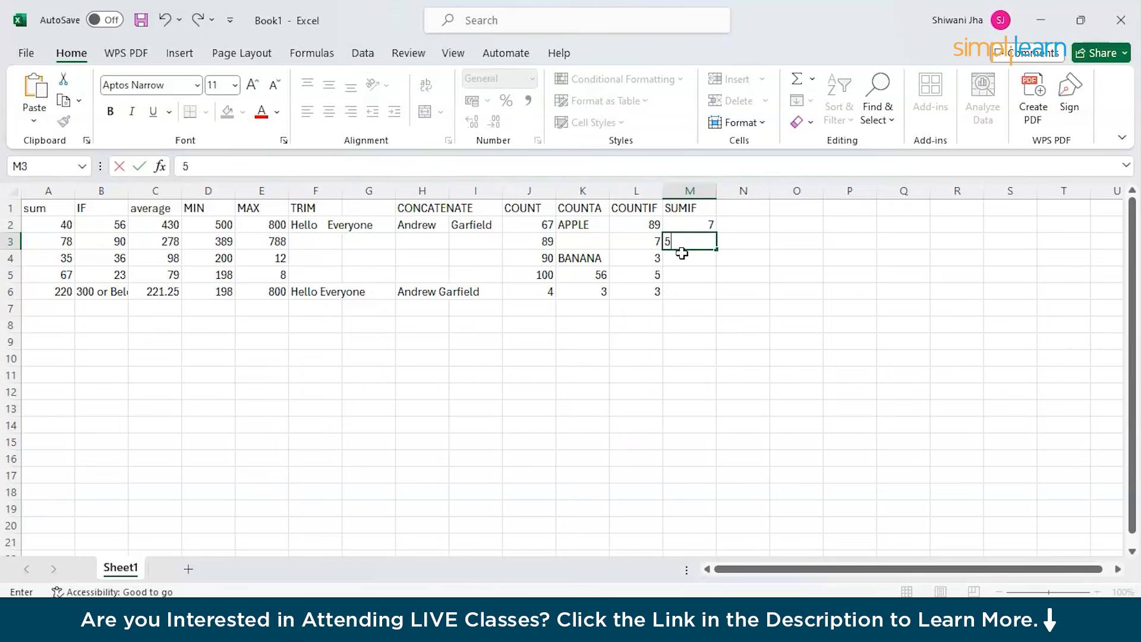
{"action": "key", "text": "Return"}
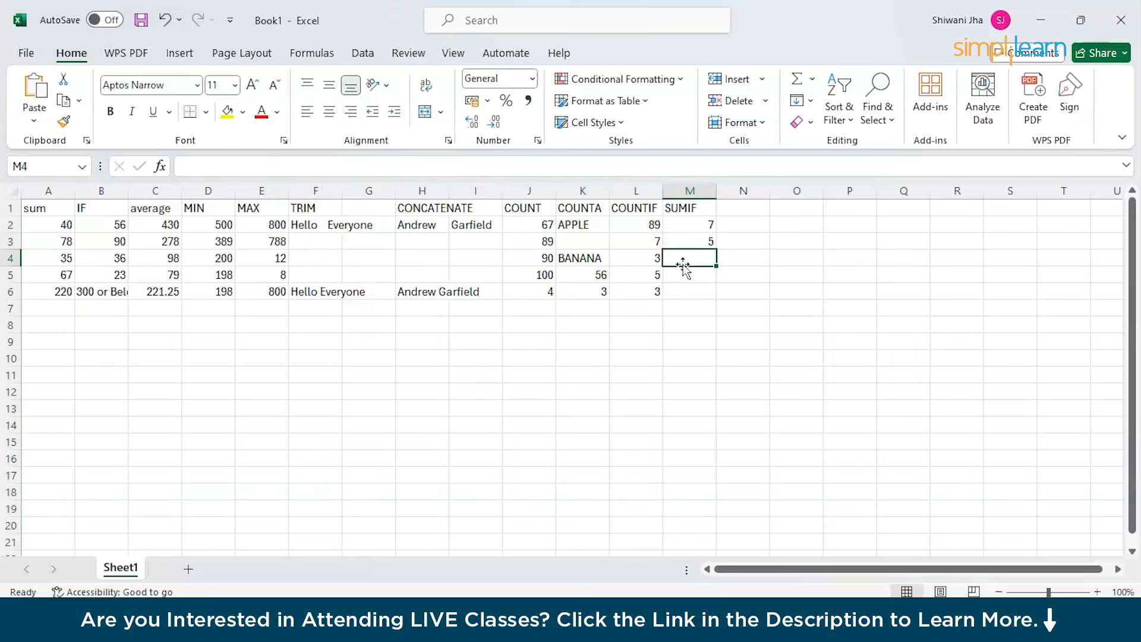
{"action": "type", "text": "3"}
{"action": "key", "text": "Return"}
{"action": "type", "text": "10"}
{"action": "left_click", "coordinate": [686, 293]}
Type =SUMIF(M2:M5, ">5", M2:M5) as the formula for M6.
{"action": "left_click", "coordinate": [262, 166]}
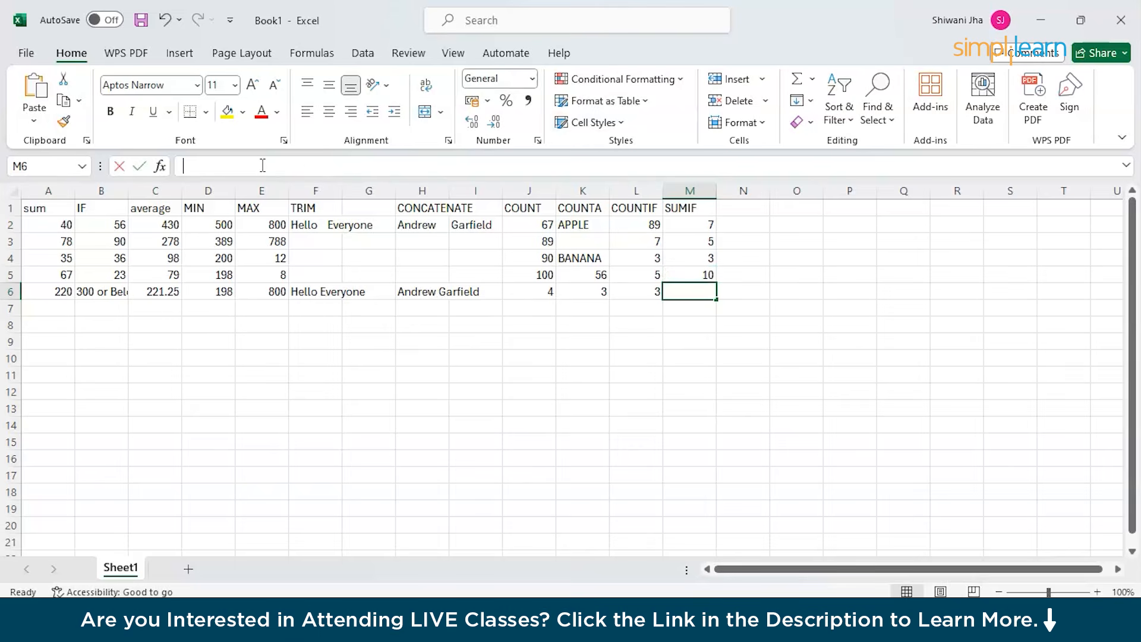
{"action": "type", "text": "=SUM"}
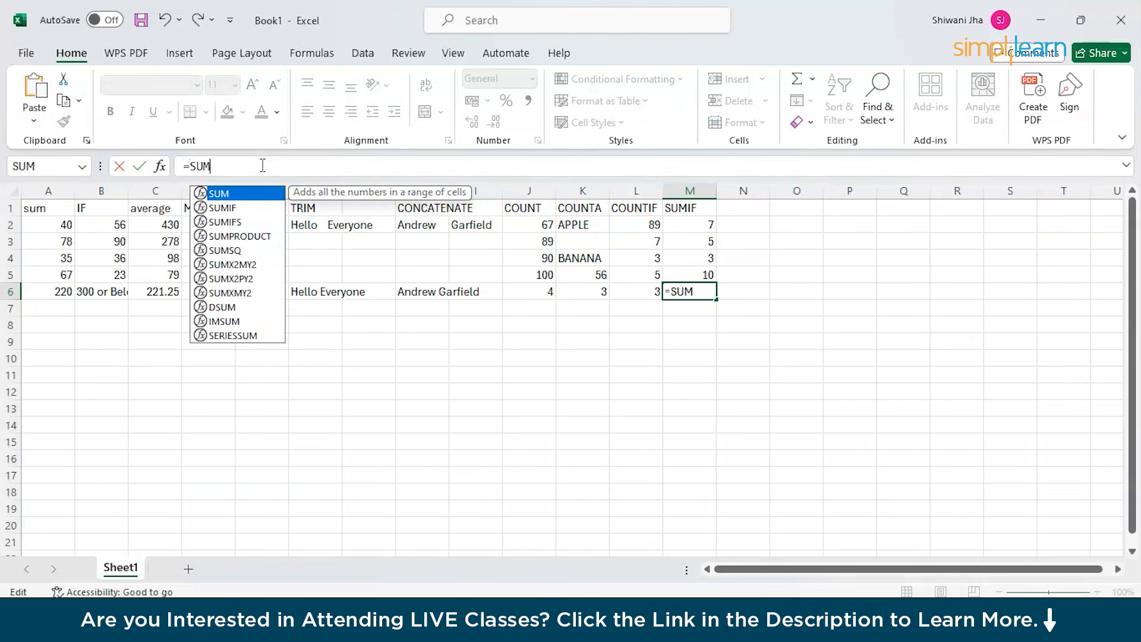
{"action": "type", "text": "IF("}
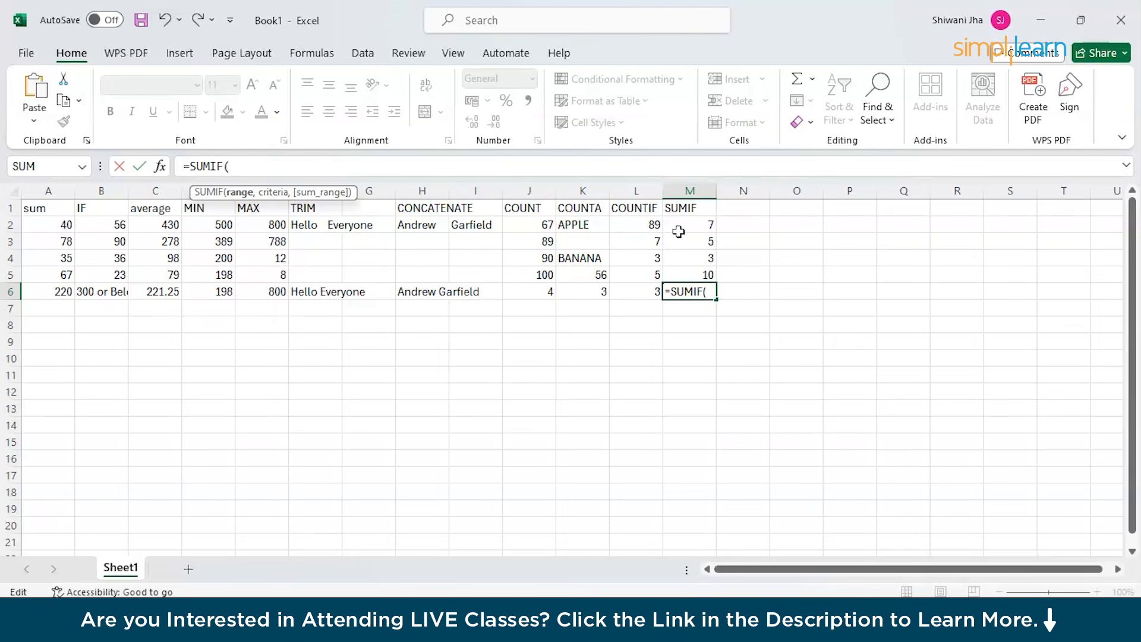
{"action": "type", "text": "M2"}
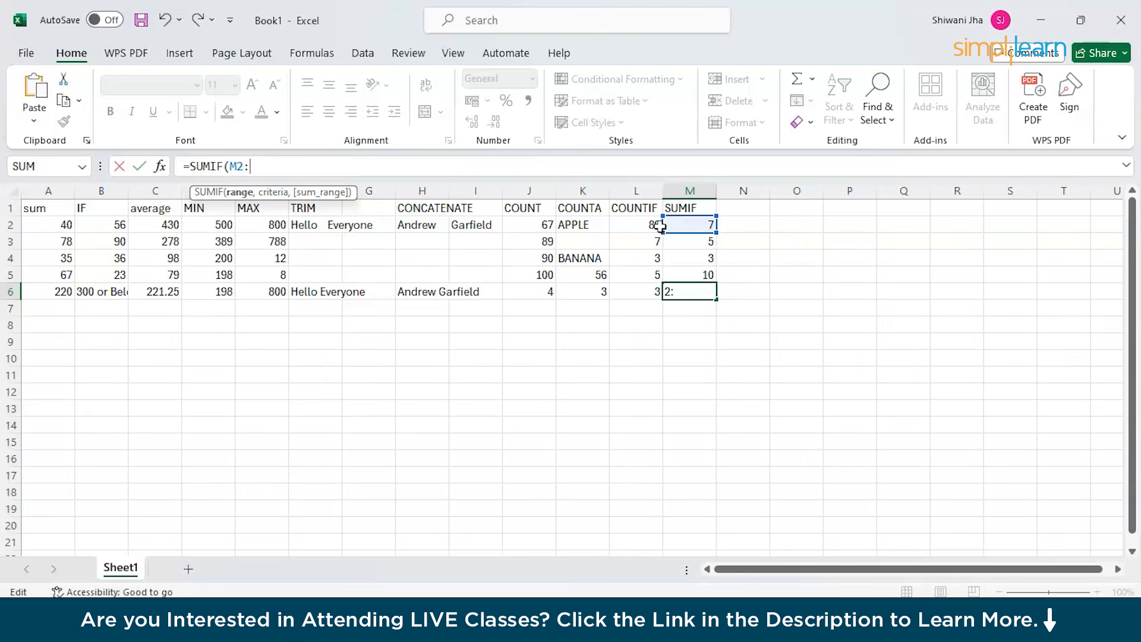
{"action": "type", "text": ":M5, \""}
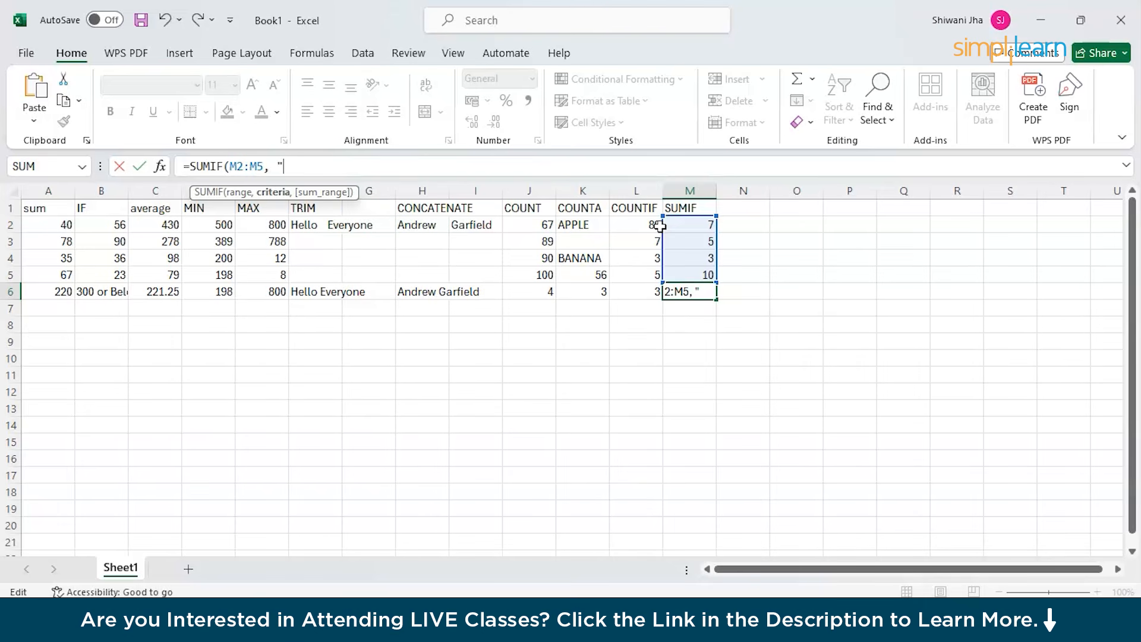
{"action": "type", "text": ">5\" , "}
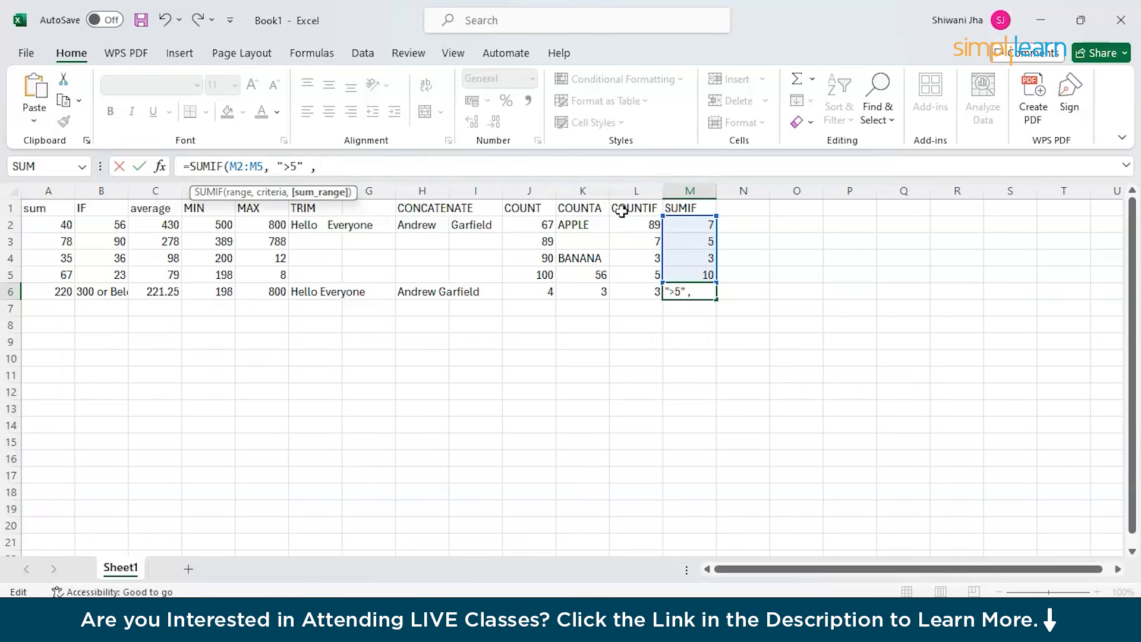
{"action": "type", "text": "M"}
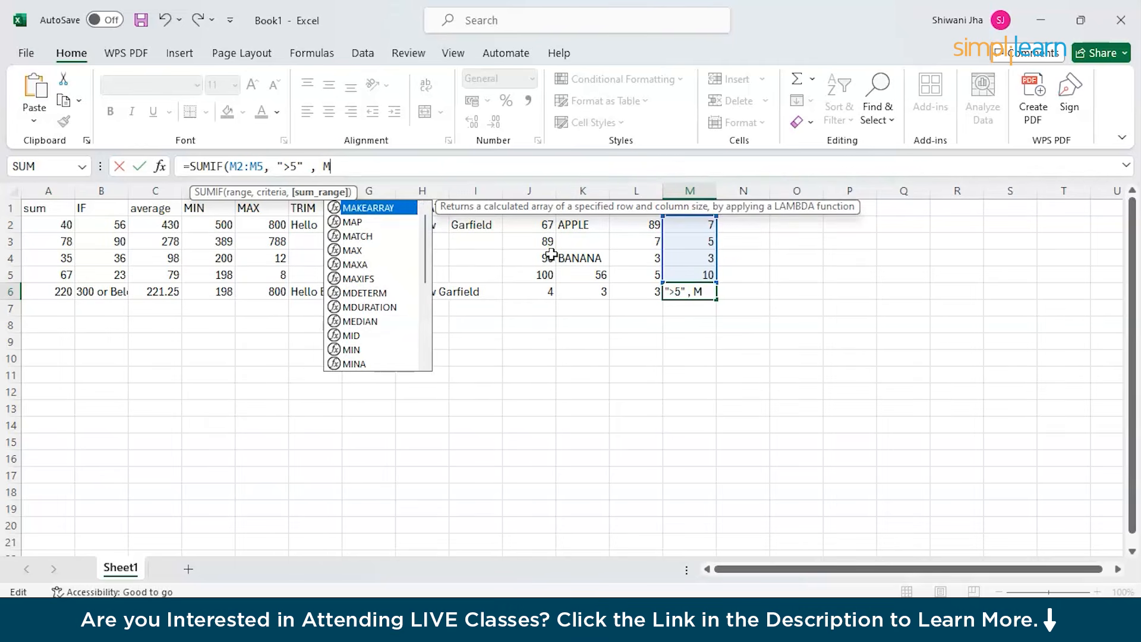
{"action": "type", "text": "2:"}
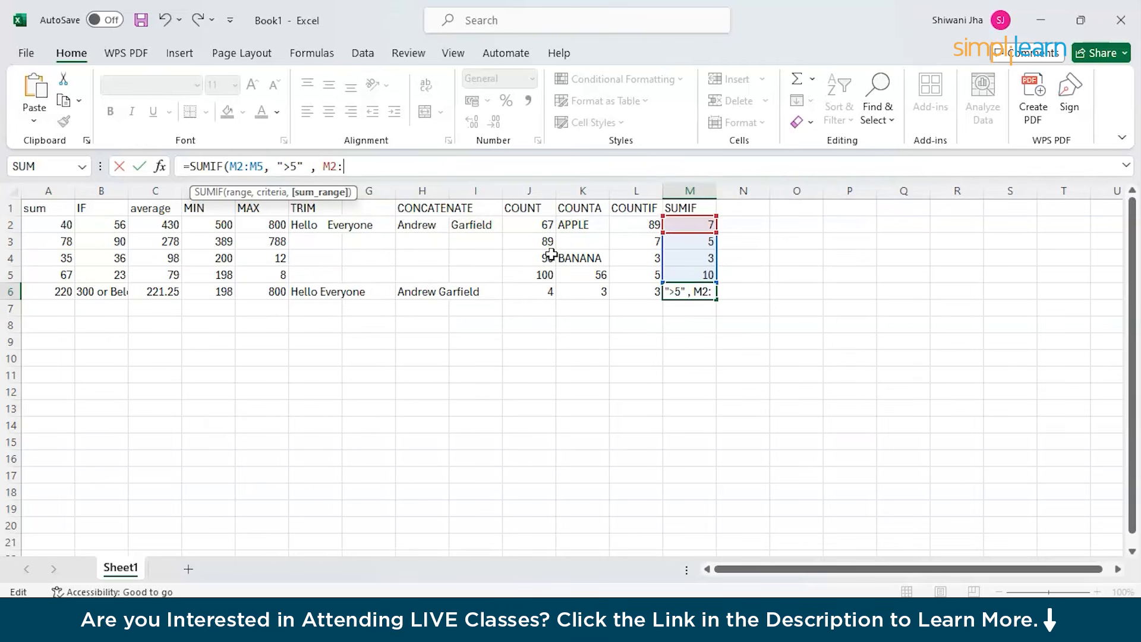
{"action": "type", "text": "M5"}
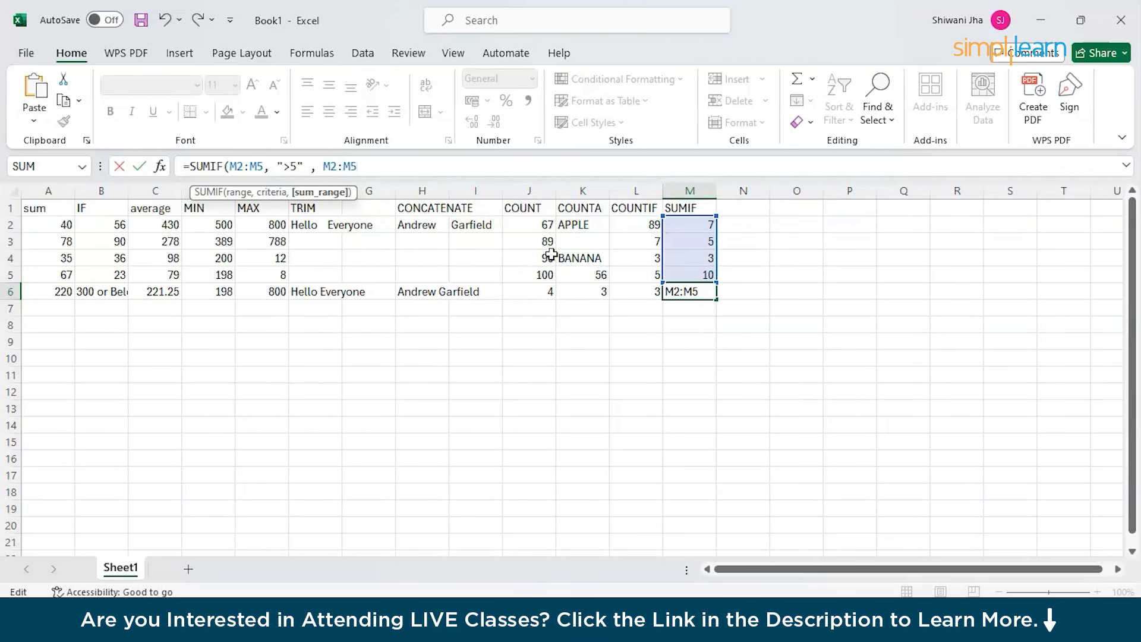
{"action": "type", "text": ")"}
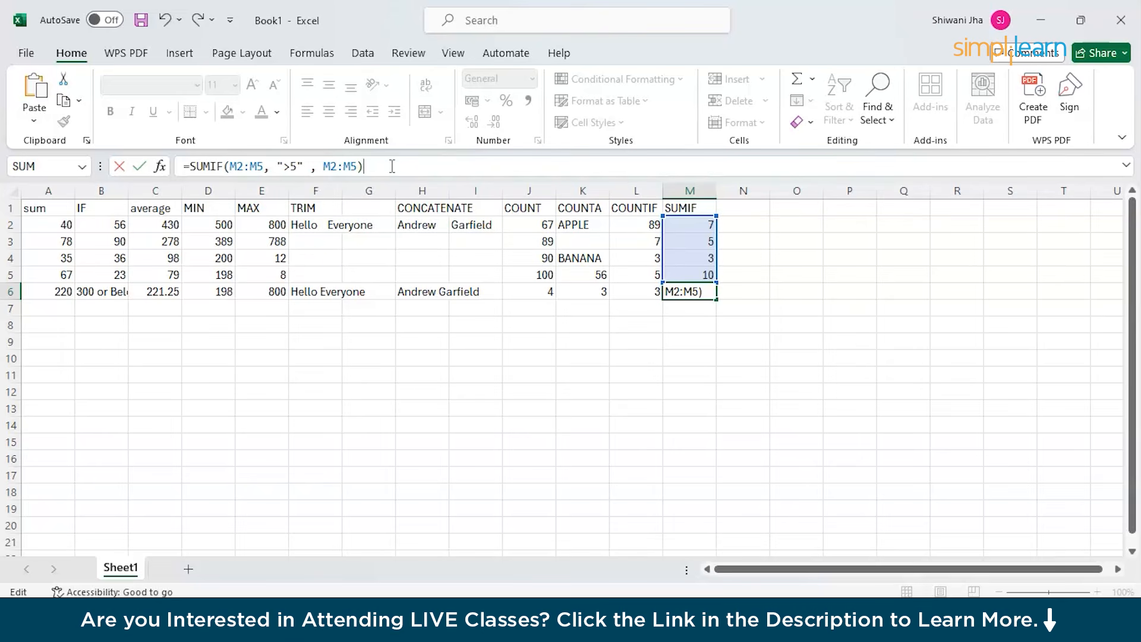
Commit the M6 SUMIF formula, giving 17, and check the values in M5 and M3.
{"action": "key", "text": "Return"}
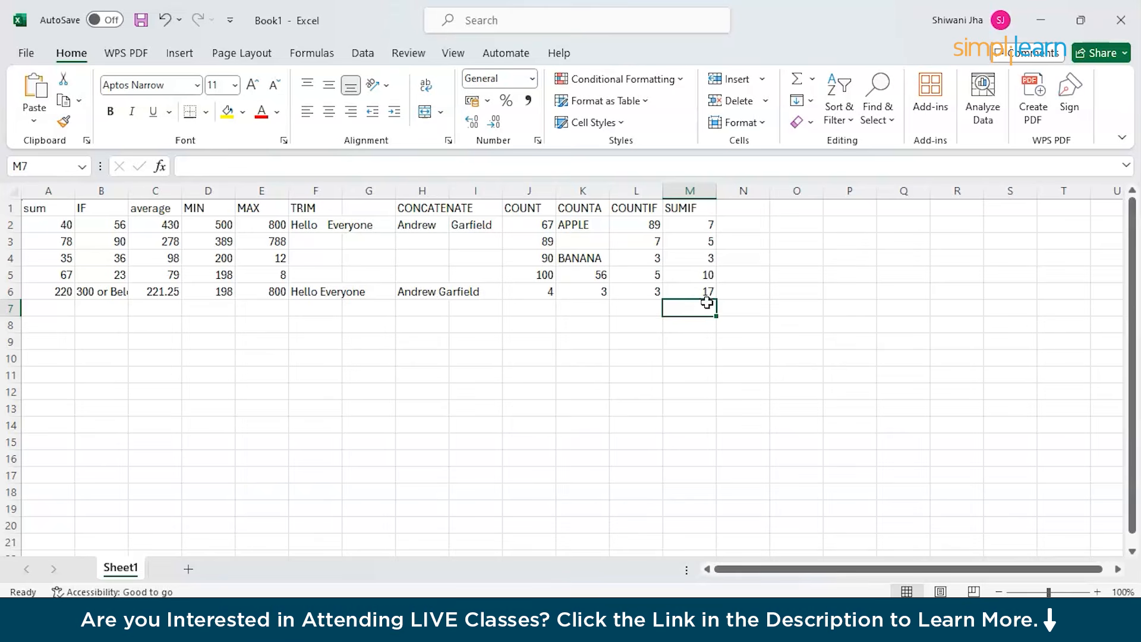
{"action": "left_click", "coordinate": [694, 295]}
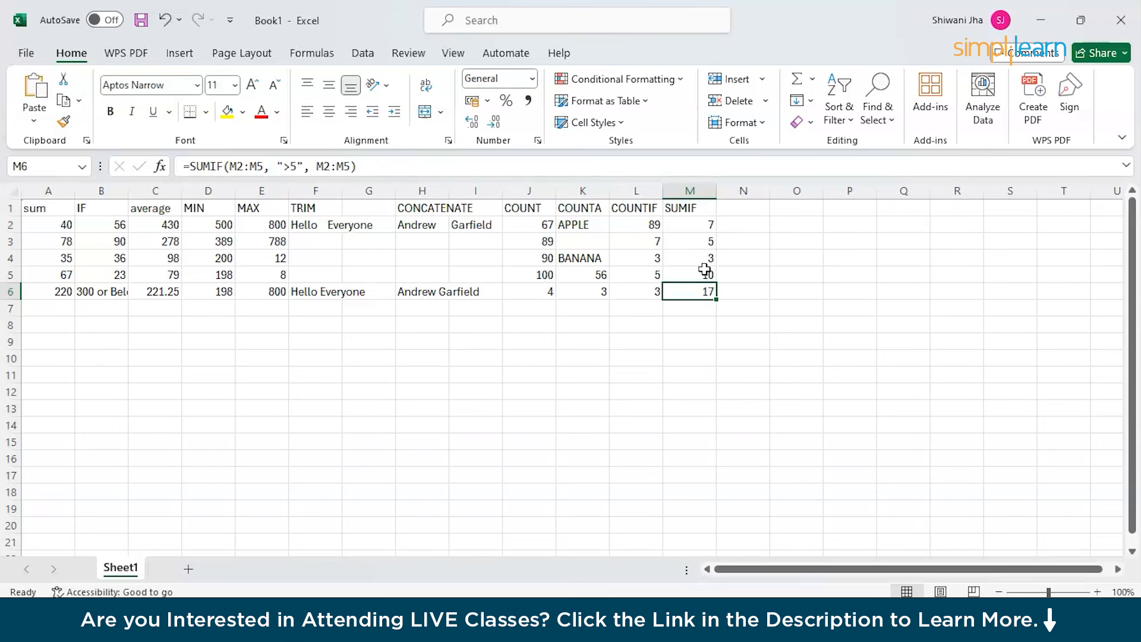
{"action": "left_click", "coordinate": [704, 271]}
{"action": "left_click", "coordinate": [701, 235]}
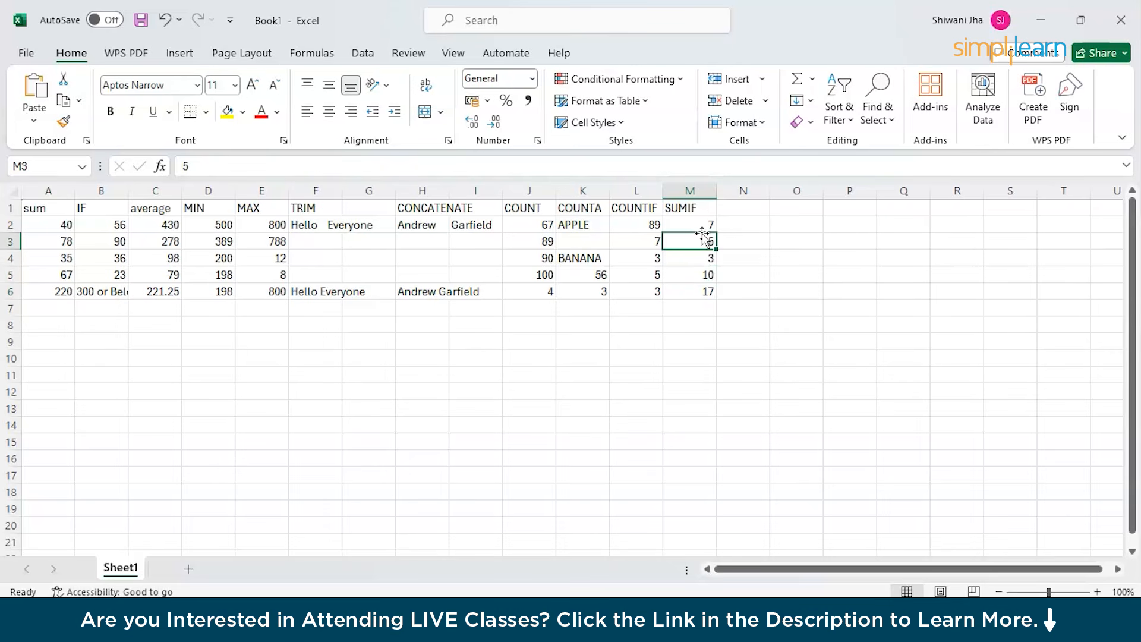
{"action": "left_click", "coordinate": [704, 292]}
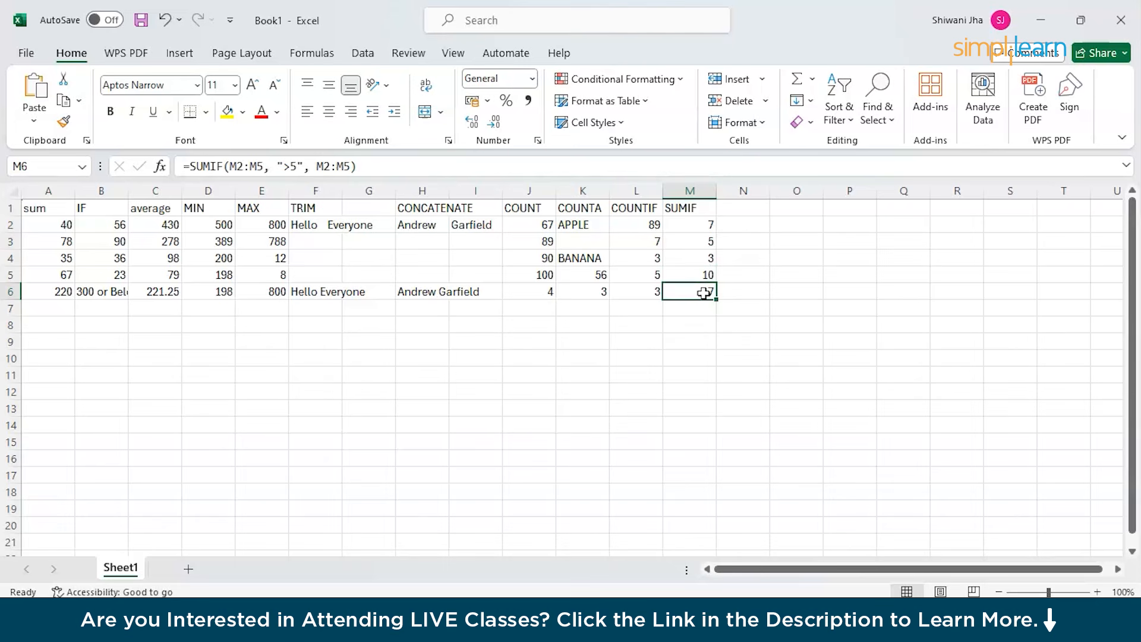